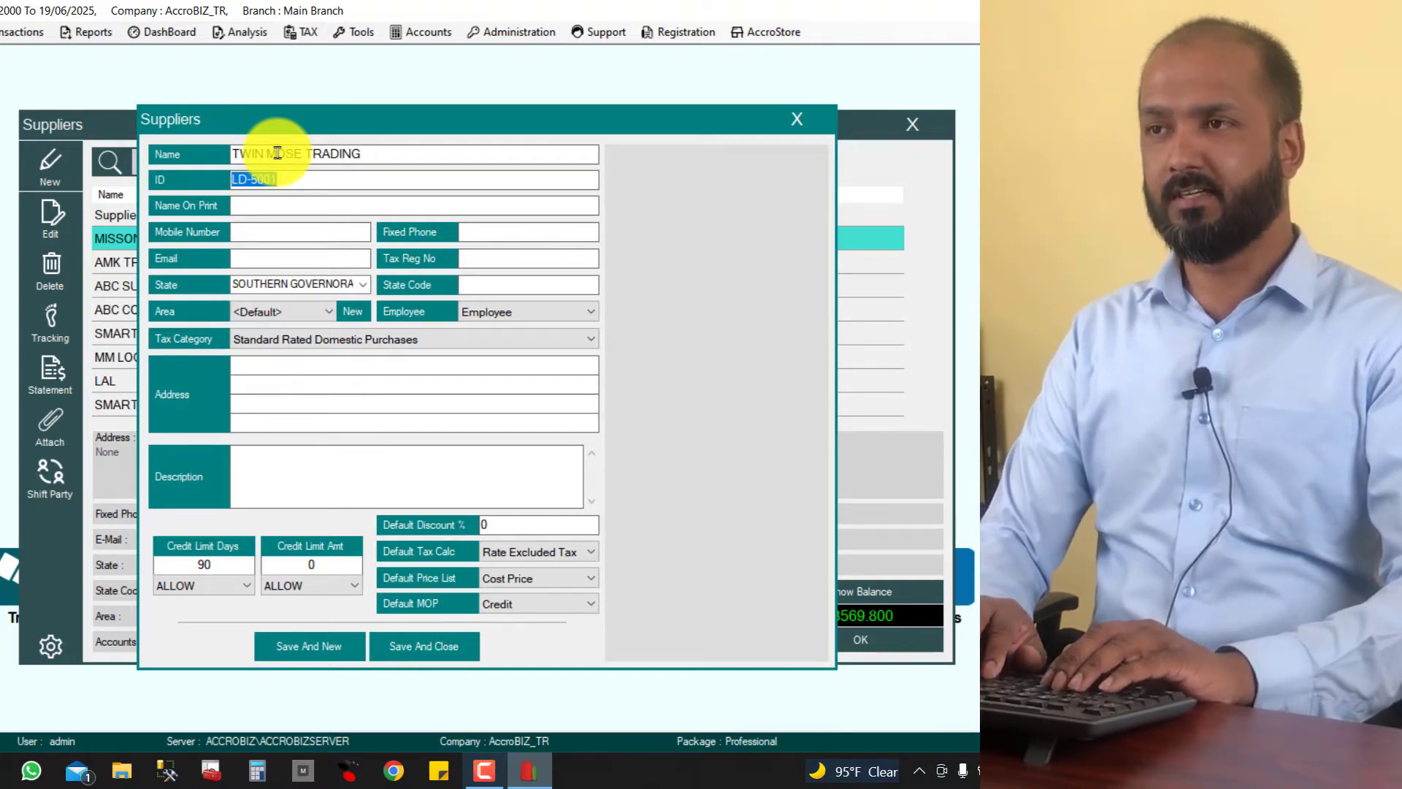
Enter TWIN MOSE TRADING as the supplier ID and print name, plus phone numbers and tax registration number
type("TWIN M")
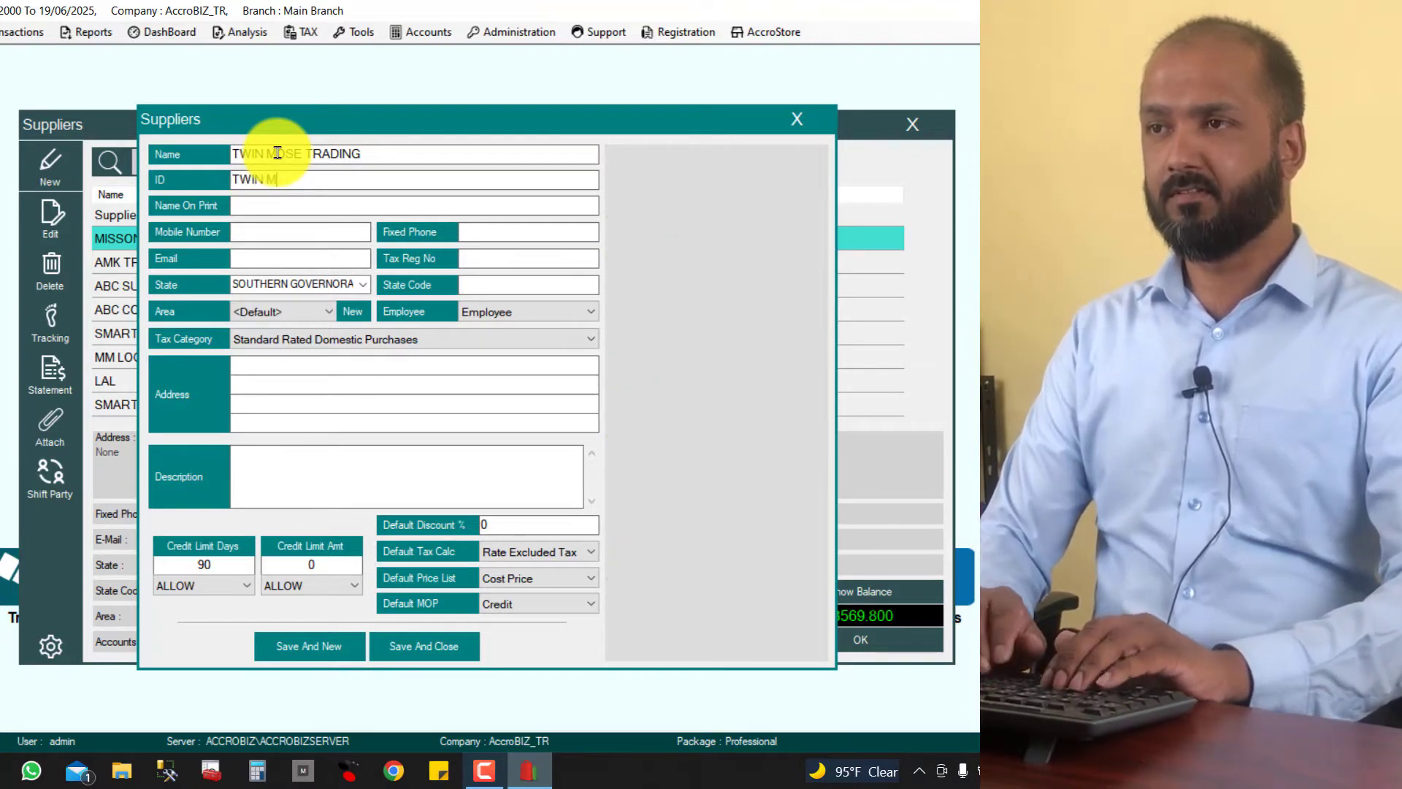
type("OSE TRADING")
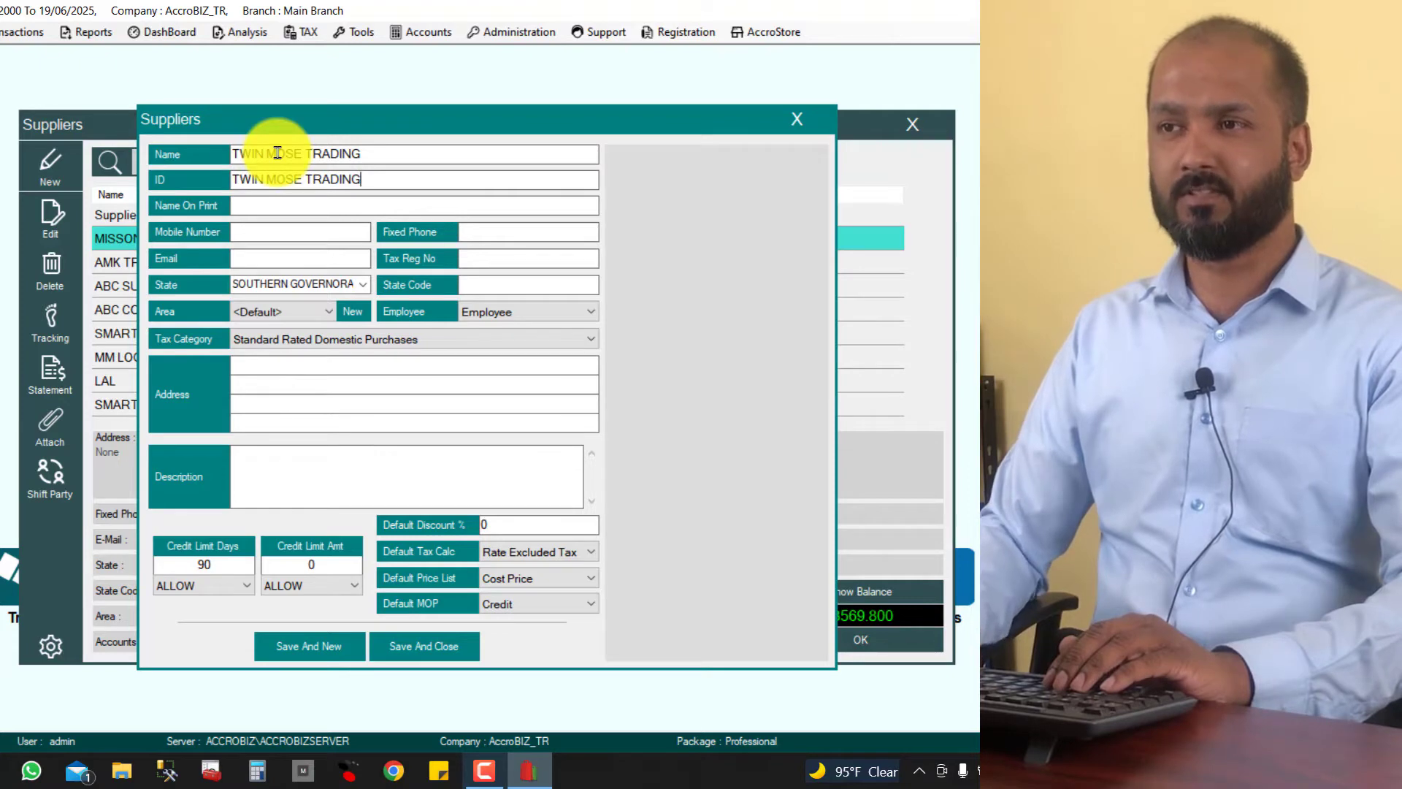
key("Tab")
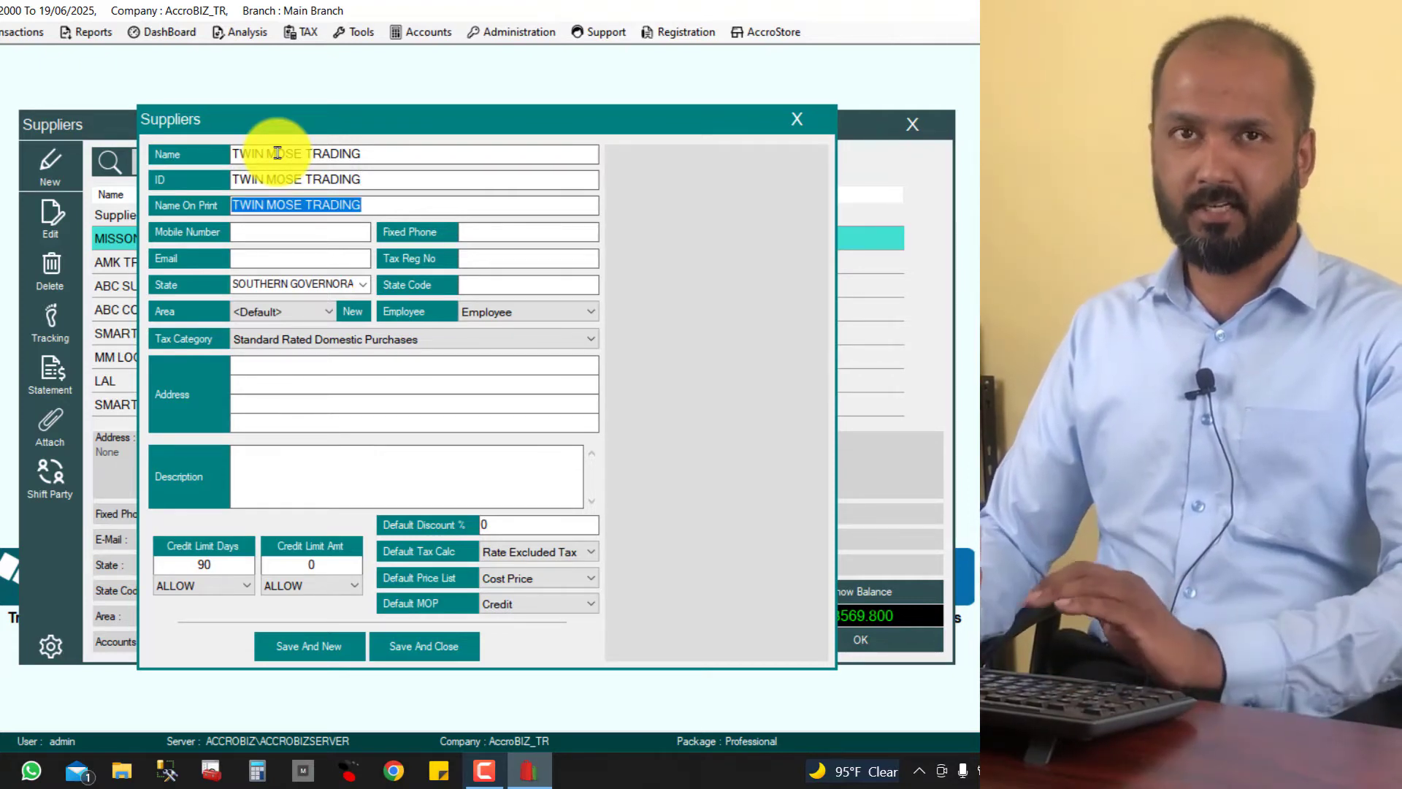
key("Tab")
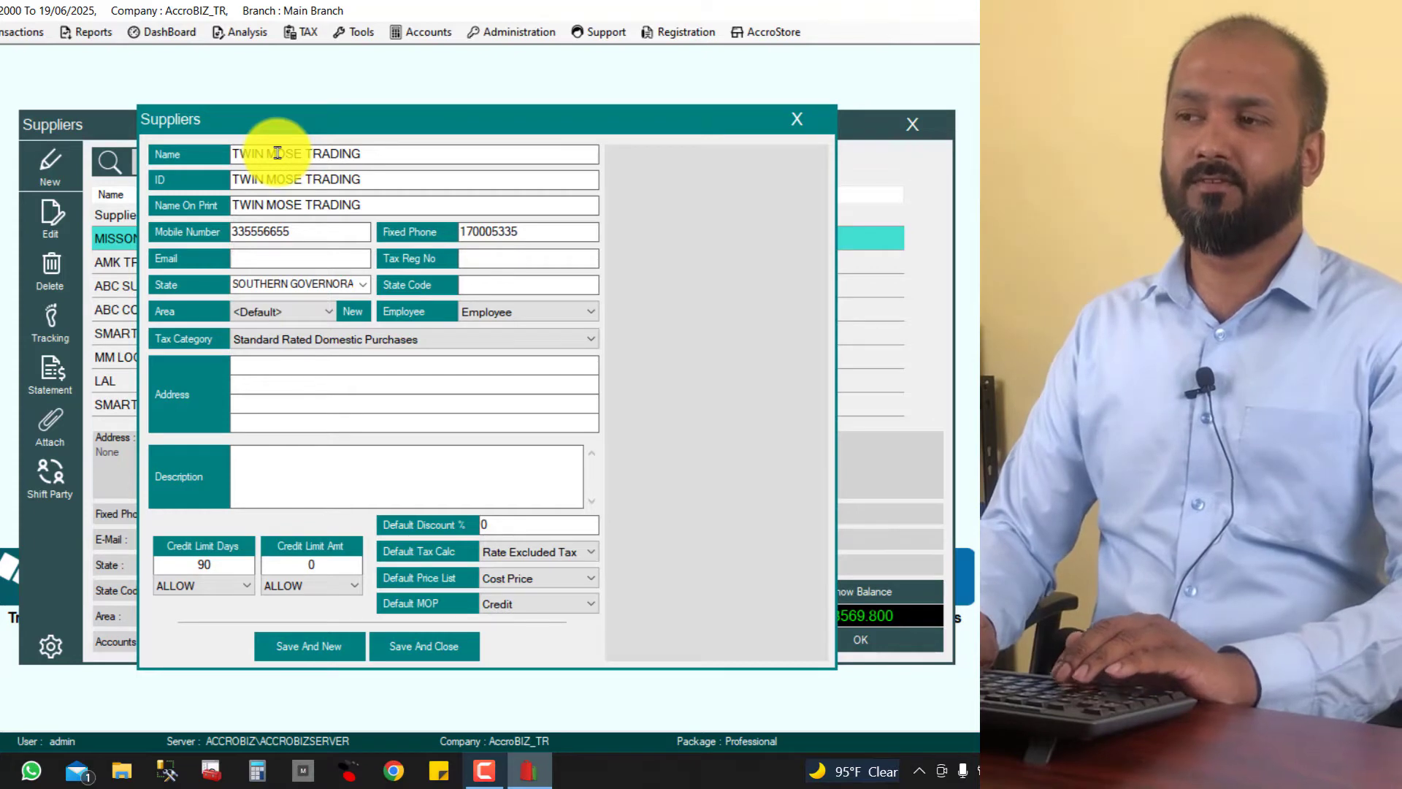
key("Tab")
type("20")
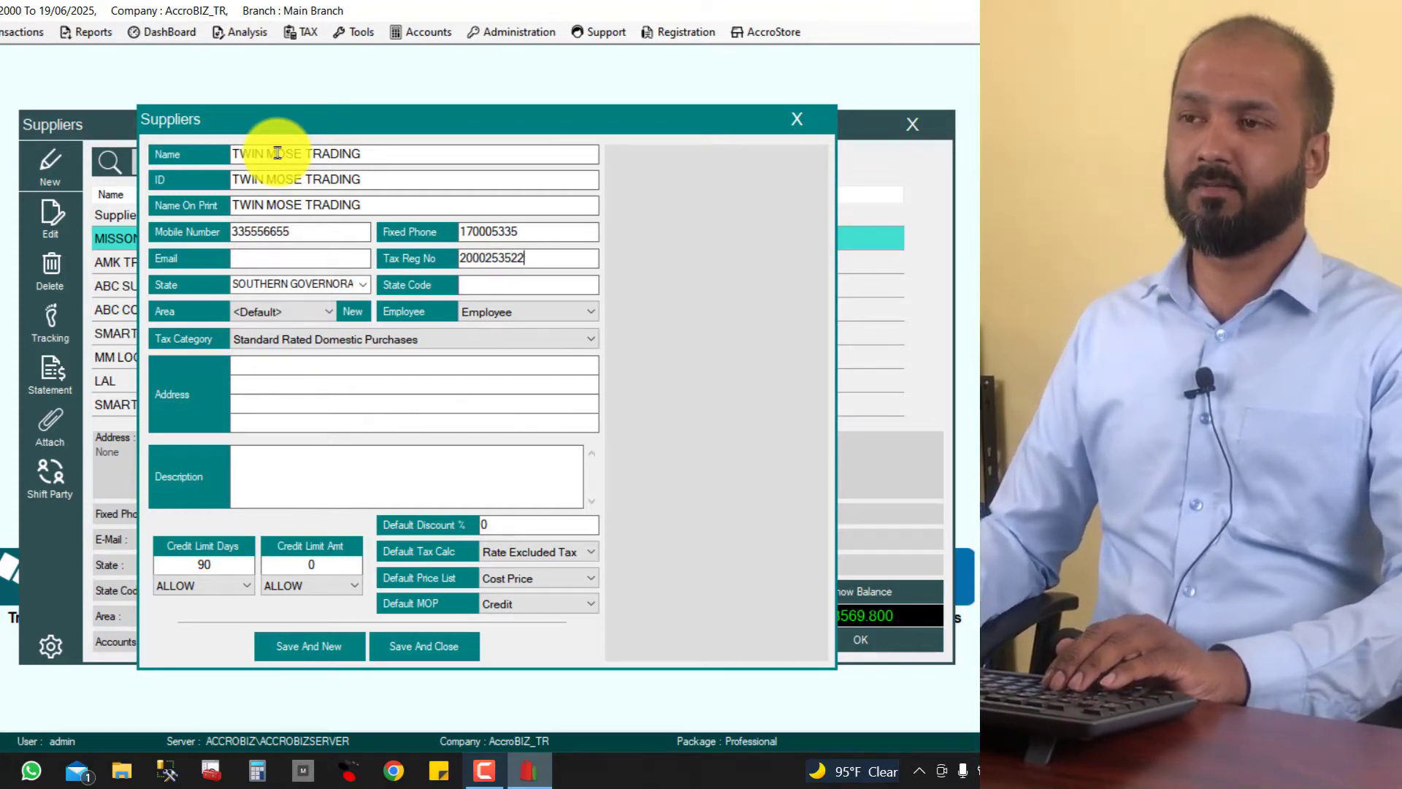
key("Tab")
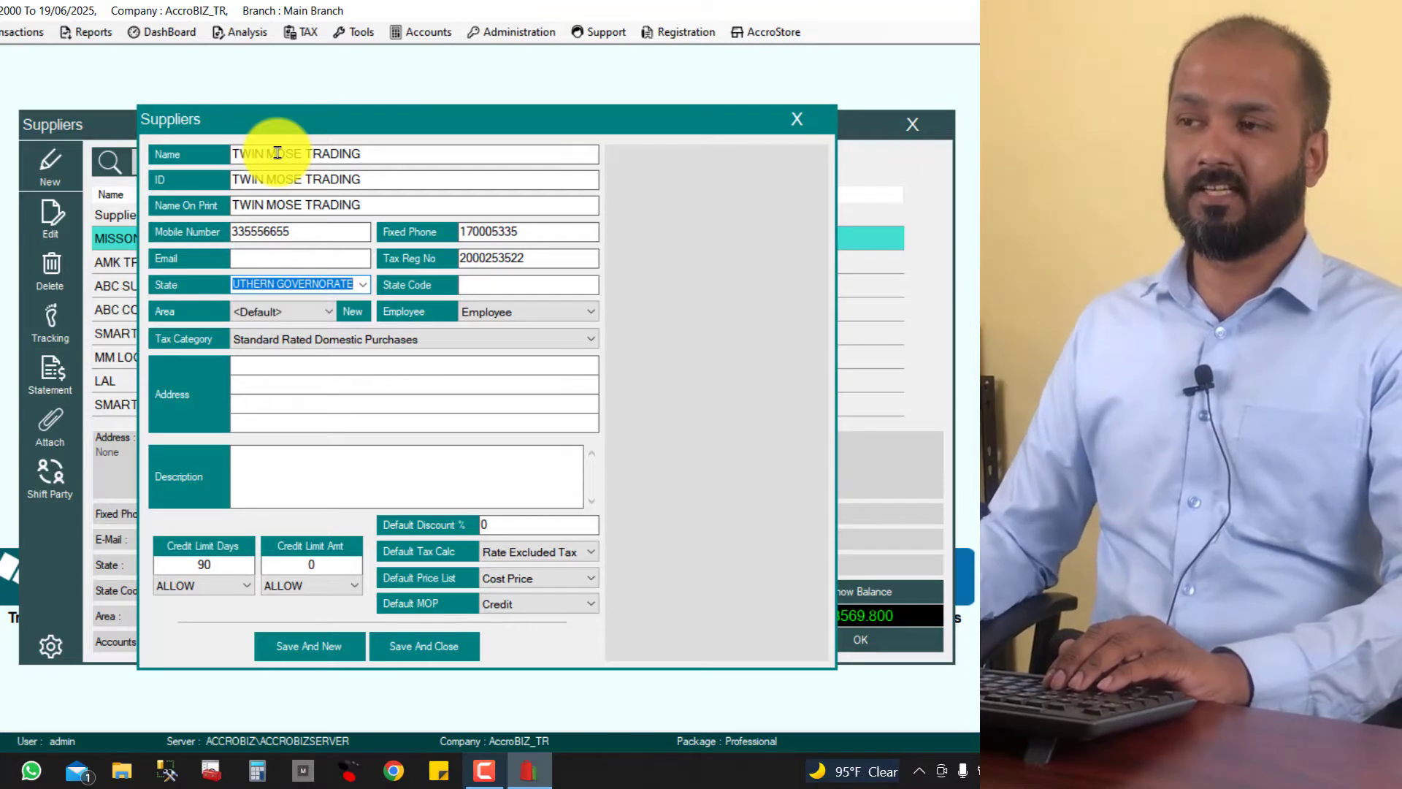
key("Tab")
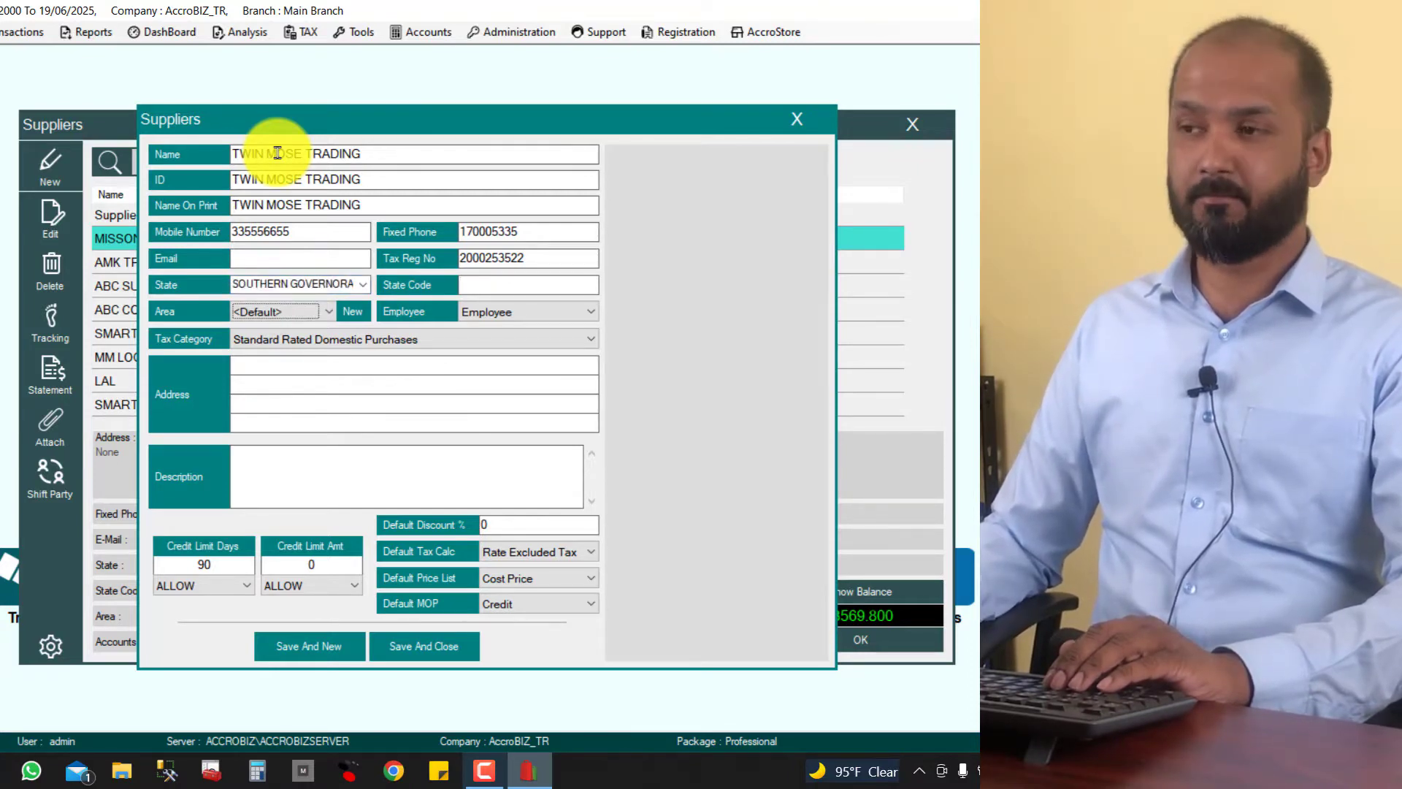
key("Tab")
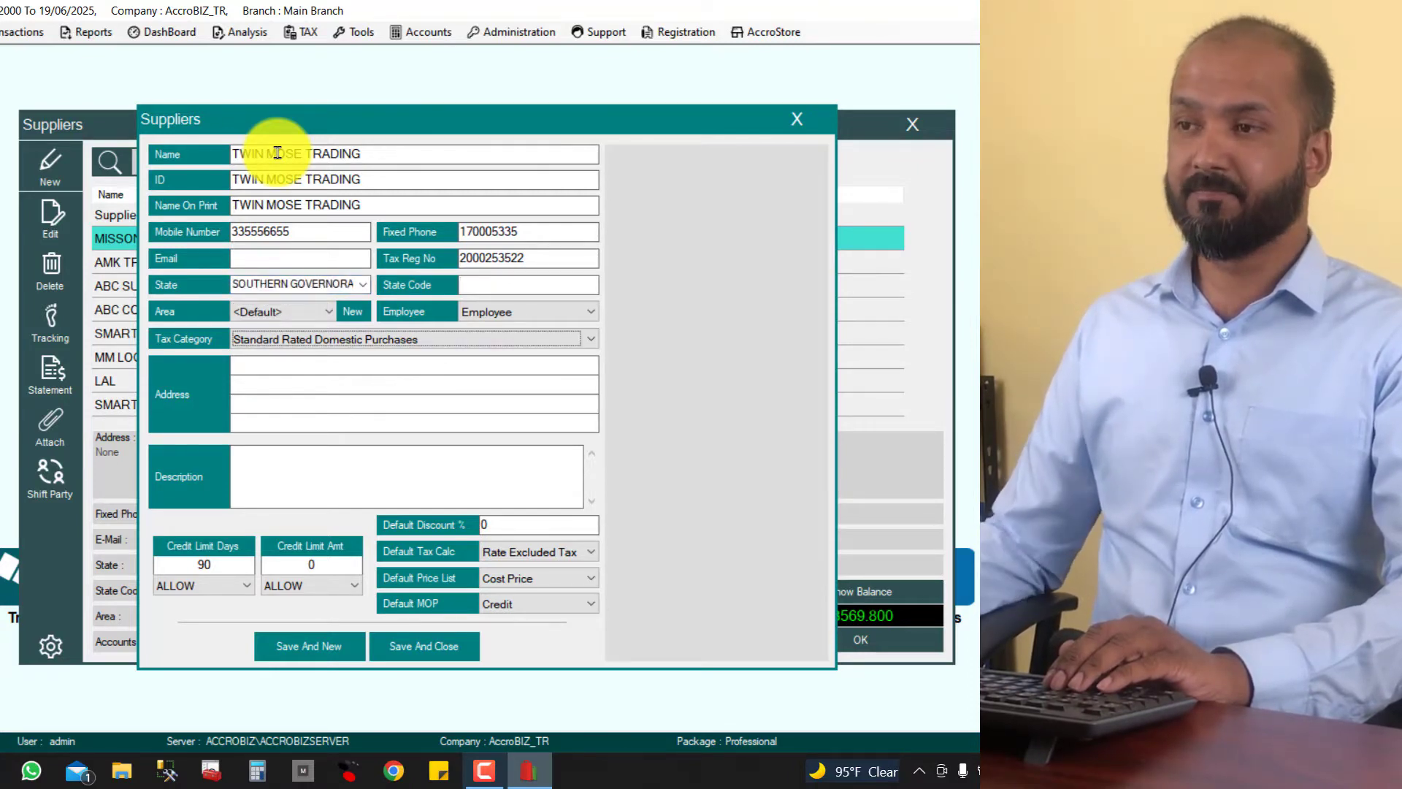
Keep Employee and Standard Rated Domestic Purchases as the supplier's employee and tax category
left_click(502, 313)
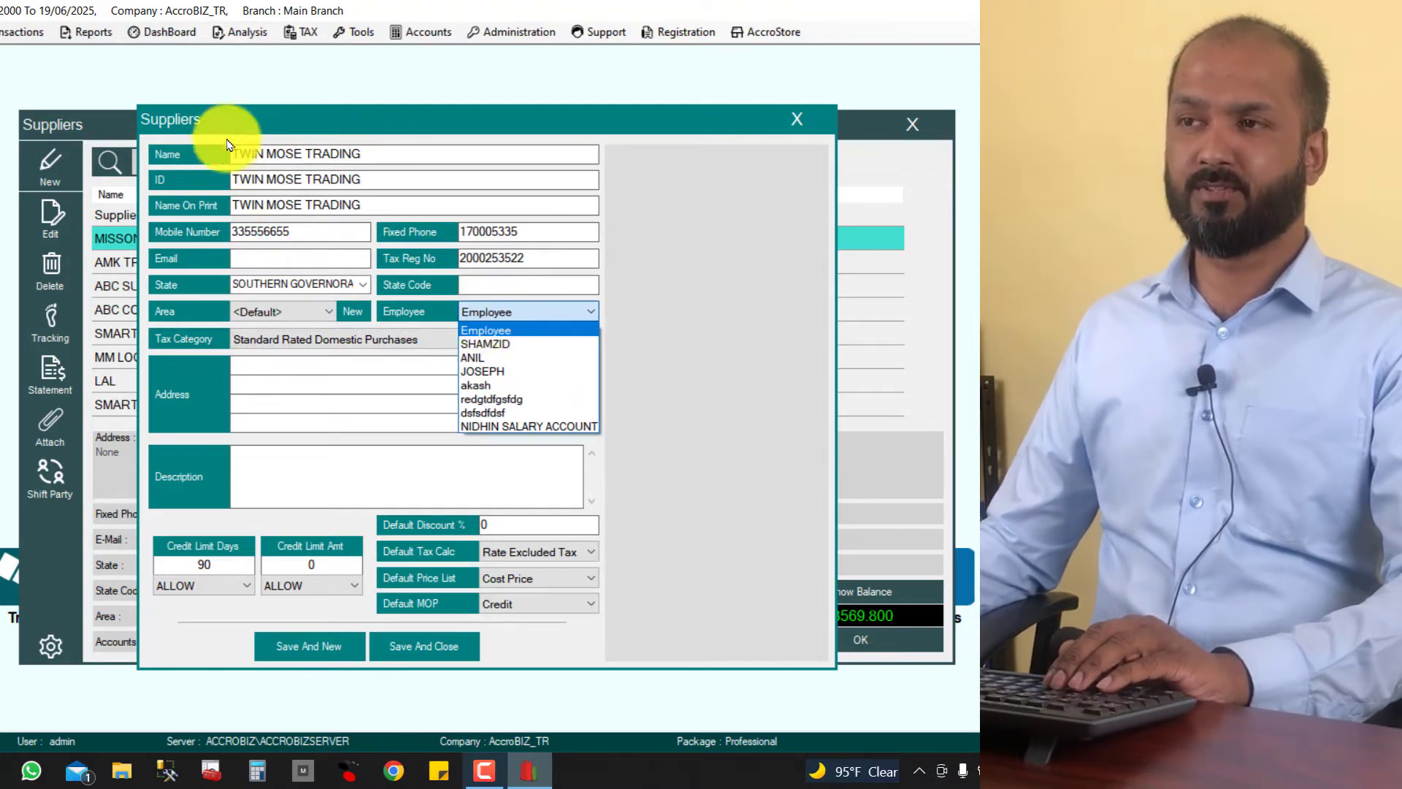
left_click(500, 312)
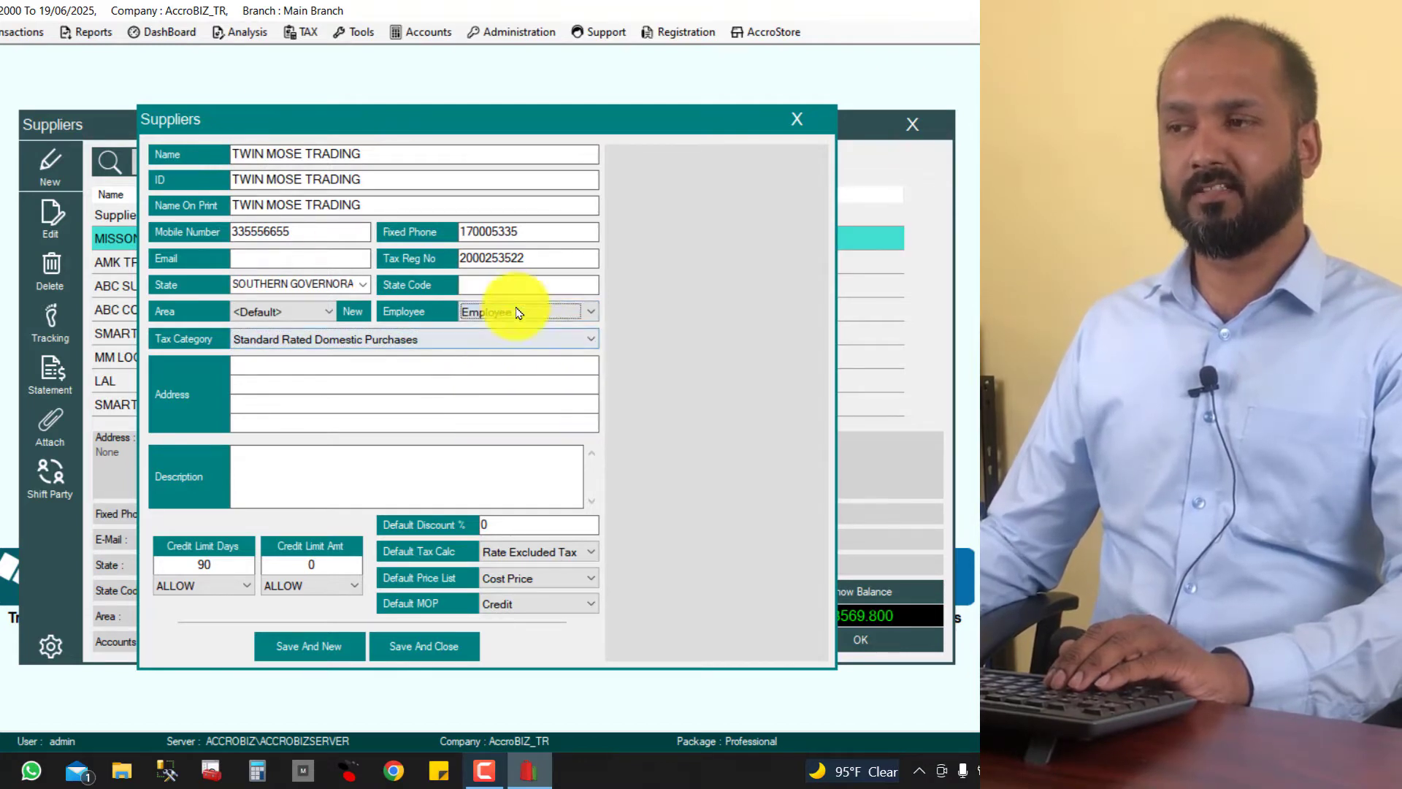
left_click(270, 341)
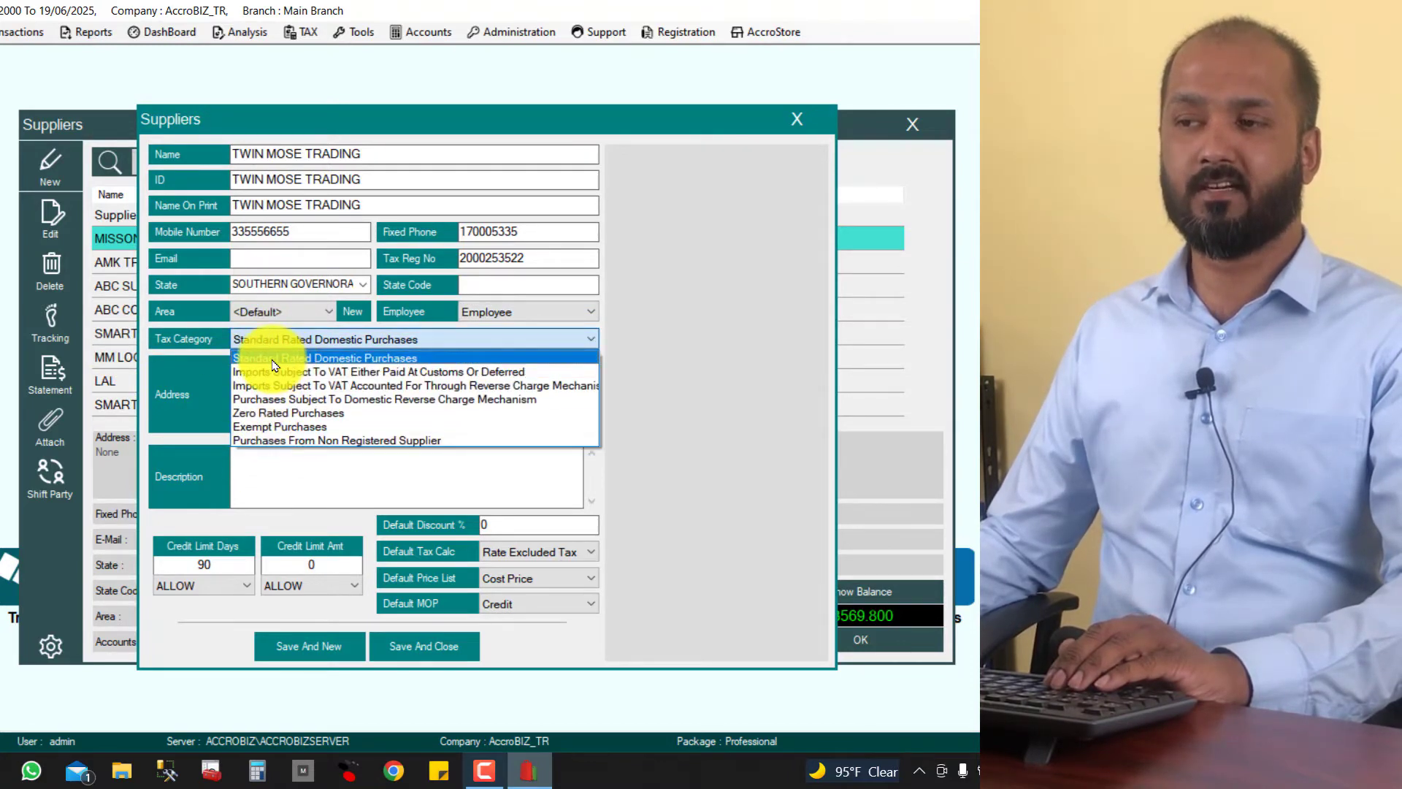
left_click(254, 357)
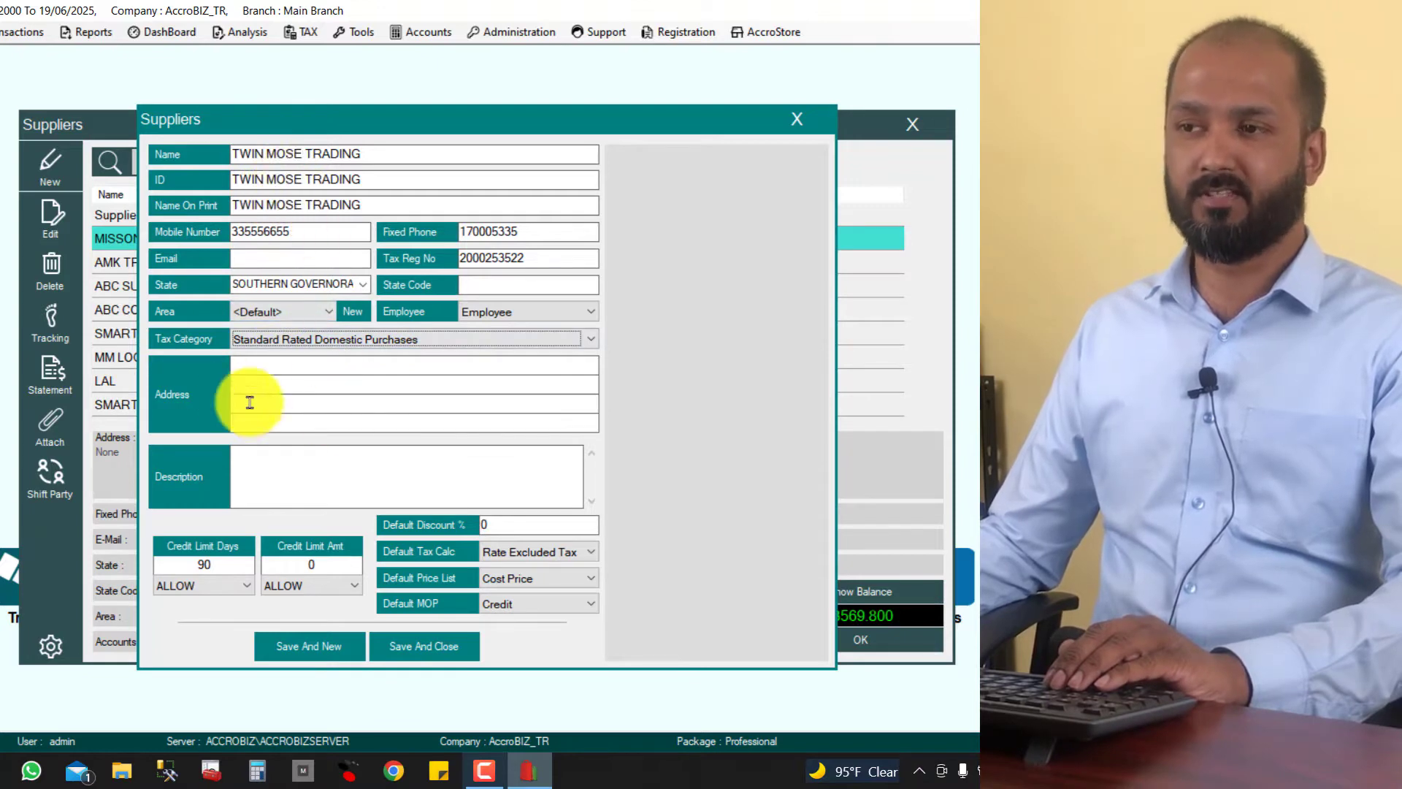
Type the supplier's three-line address with commercial registration and road-and-building lines
left_click(271, 365)
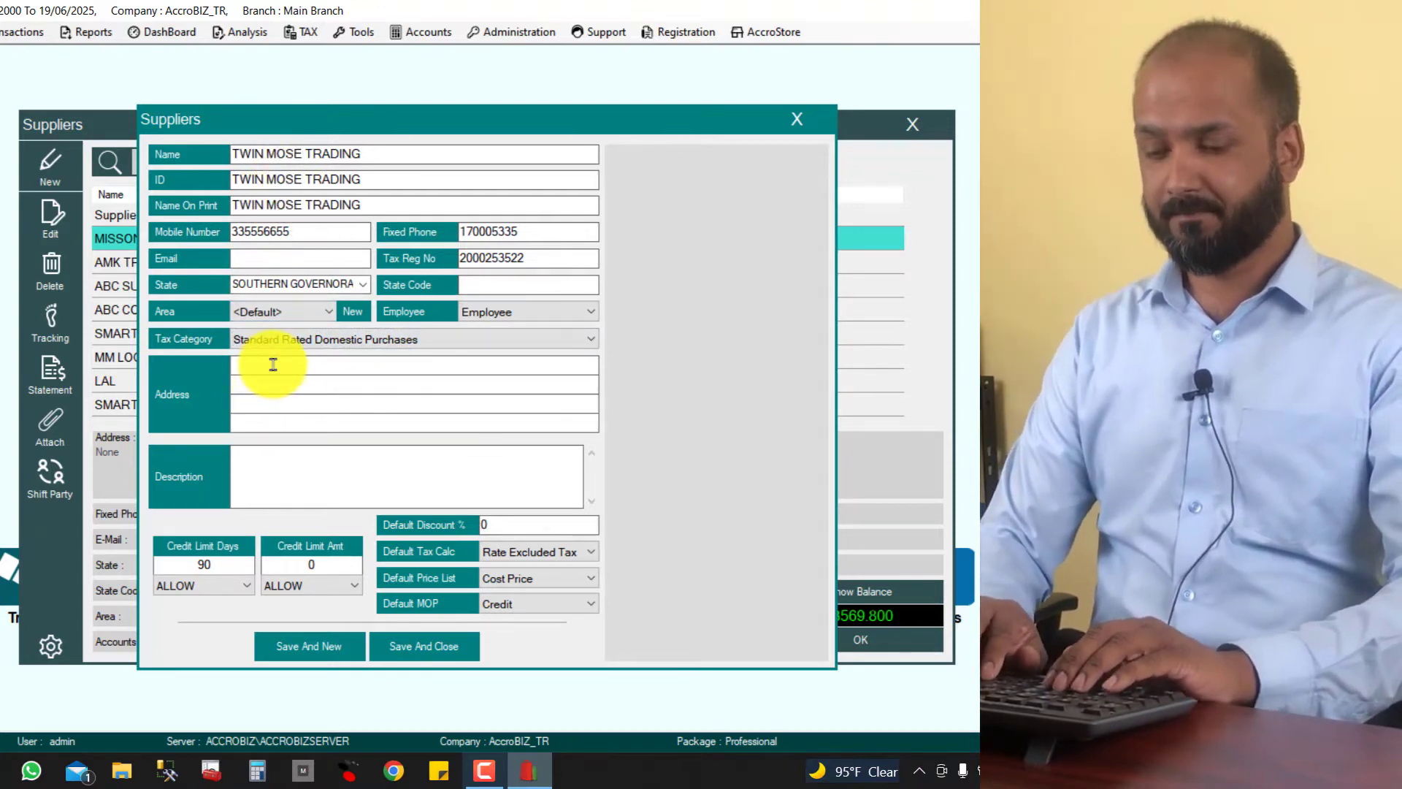
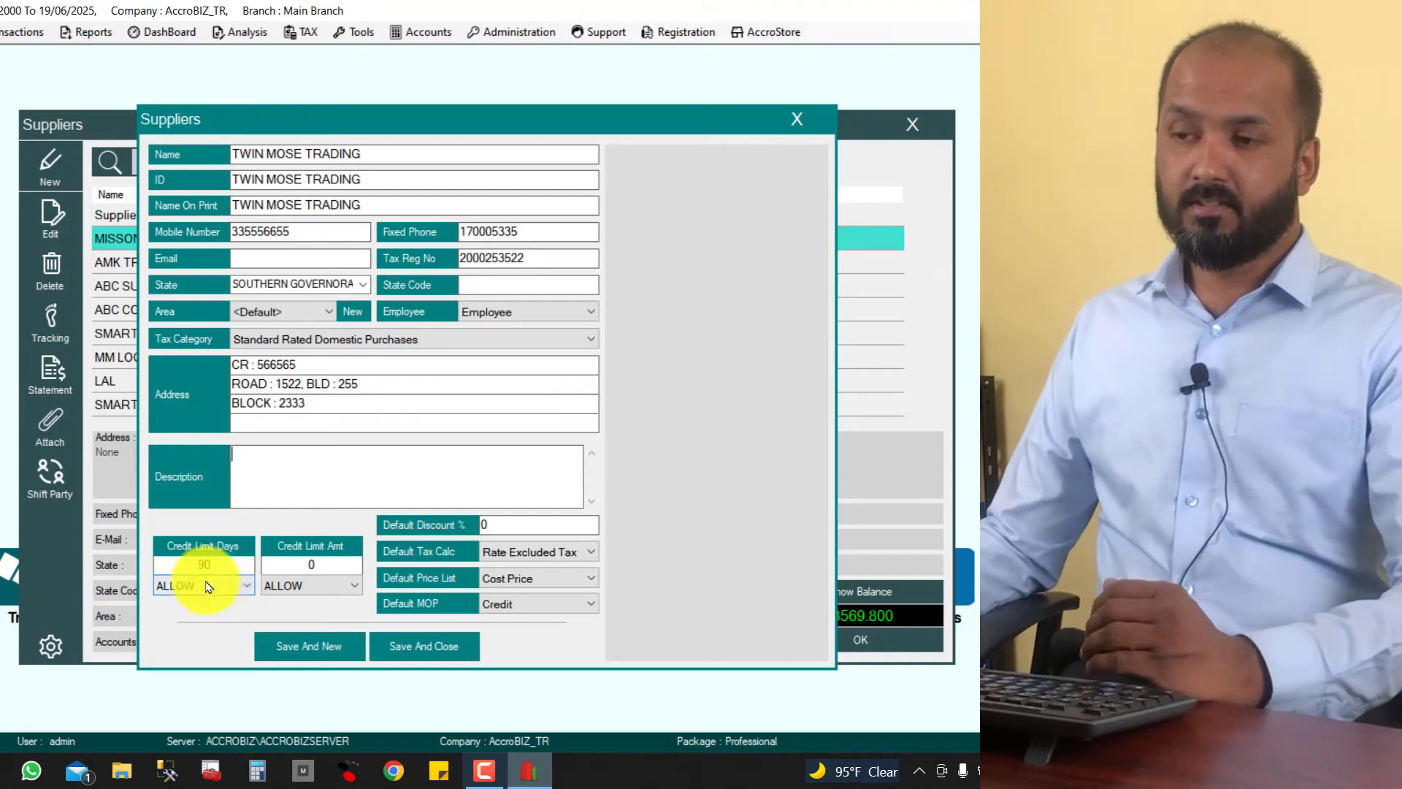
Set a 7000 credit limit and BLOCK purchases when credit days or amount are exceeded
left_click(206, 588)
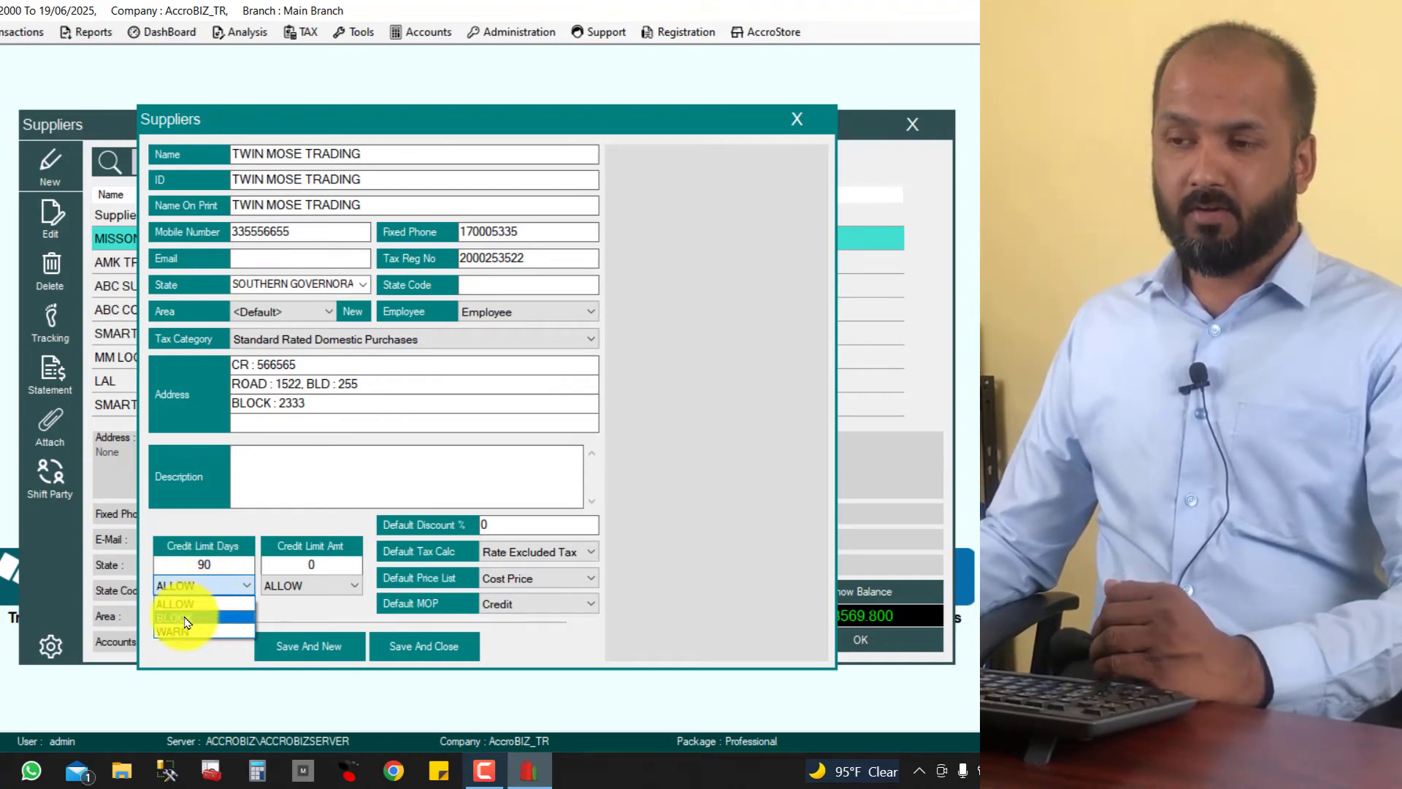
left_click(185, 620)
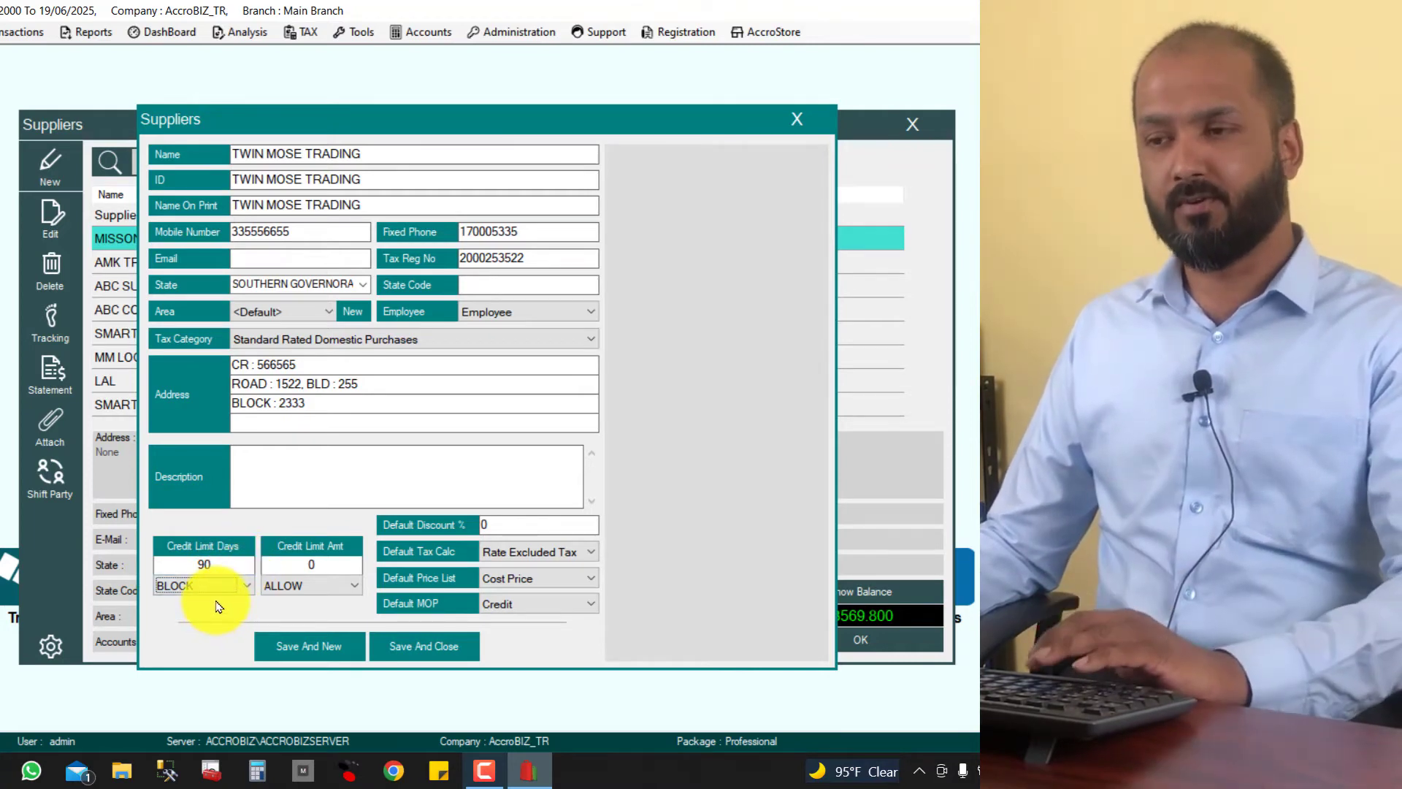
left_click(278, 564)
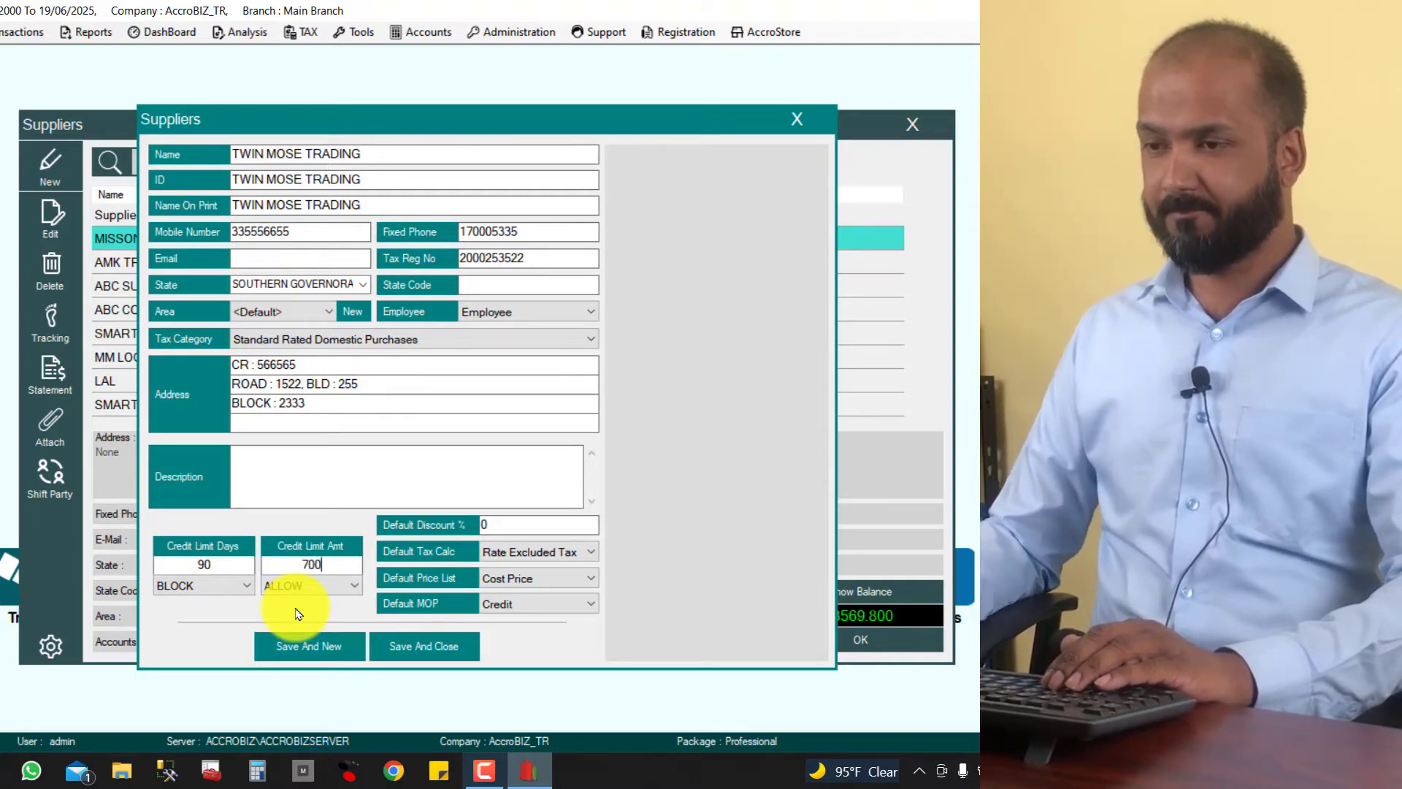
left_click(295, 585)
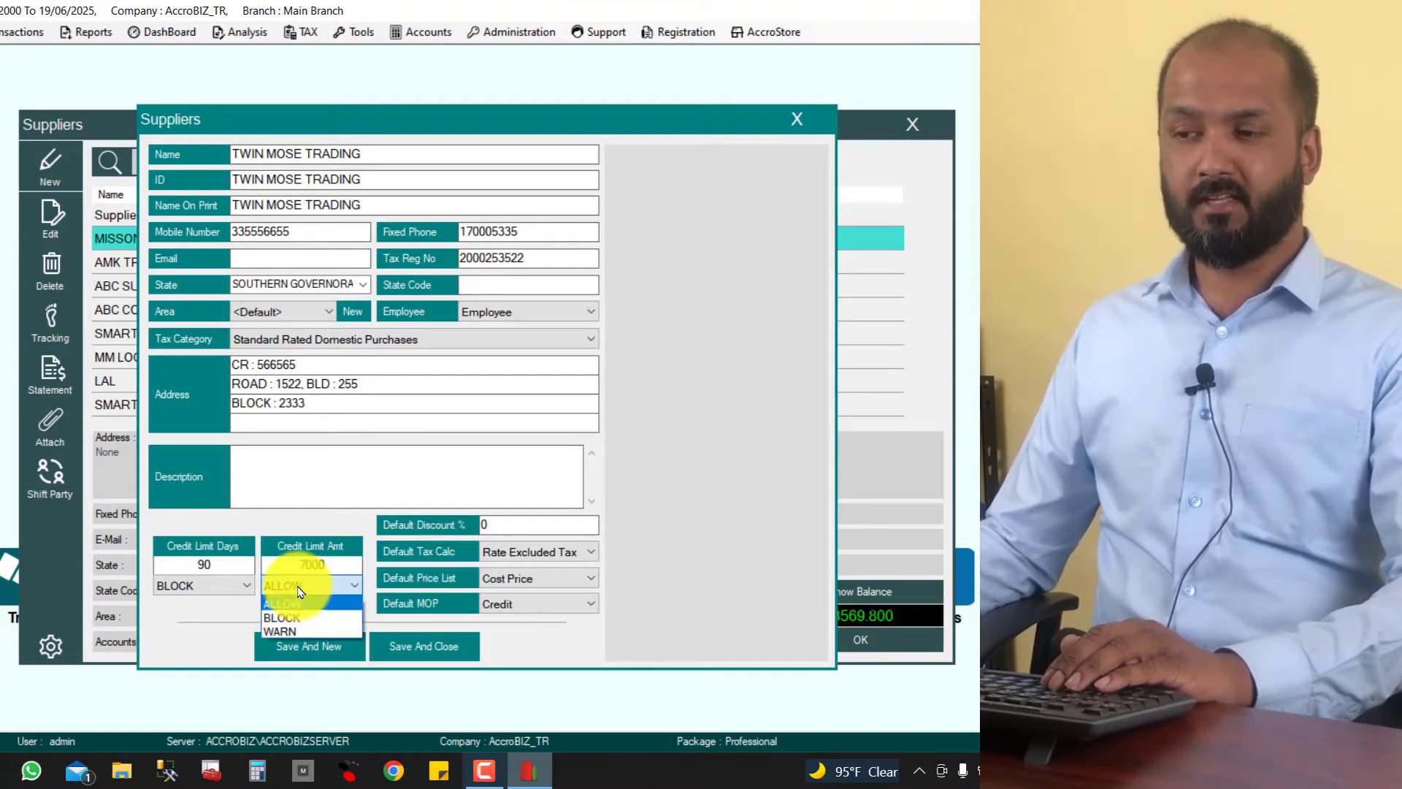
left_click(283, 618)
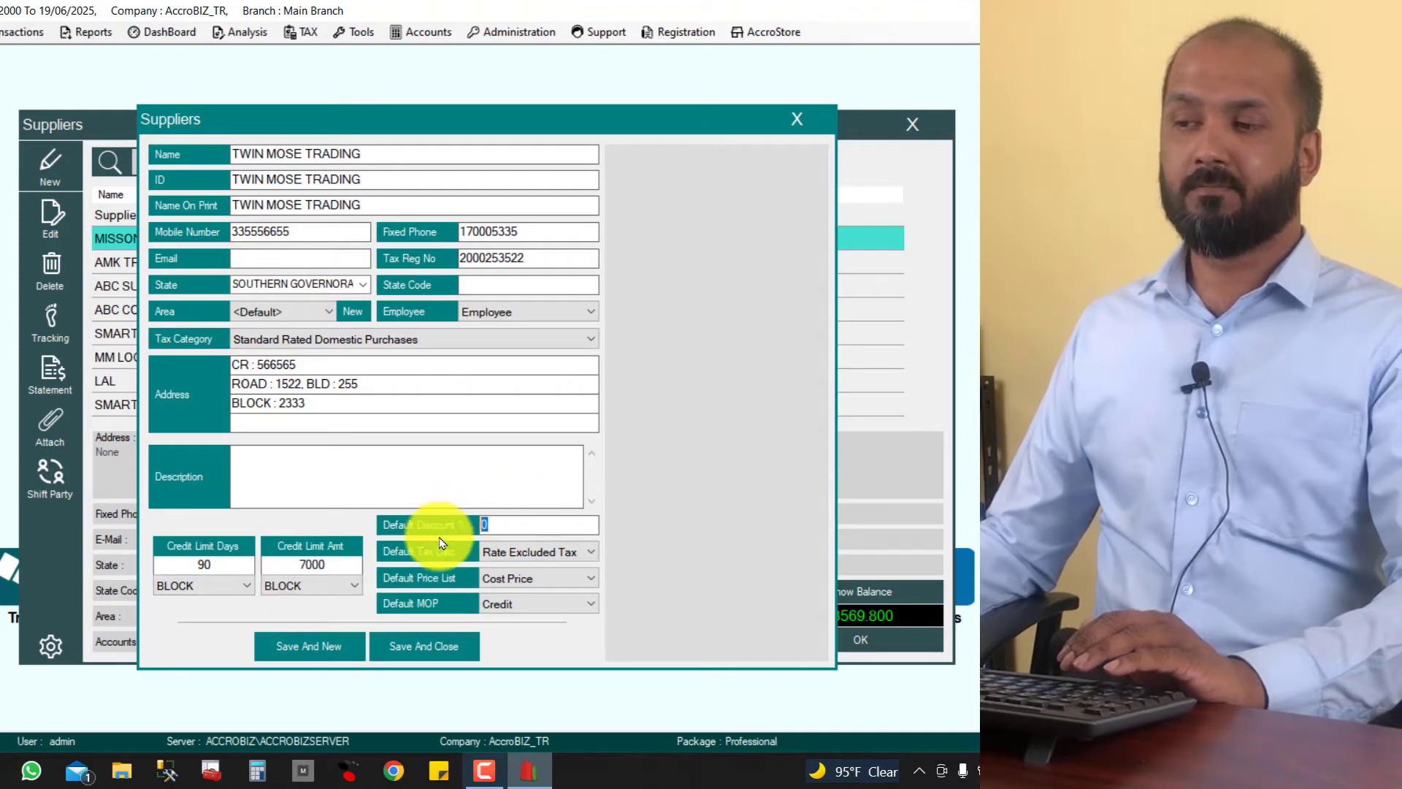
key("Tab")
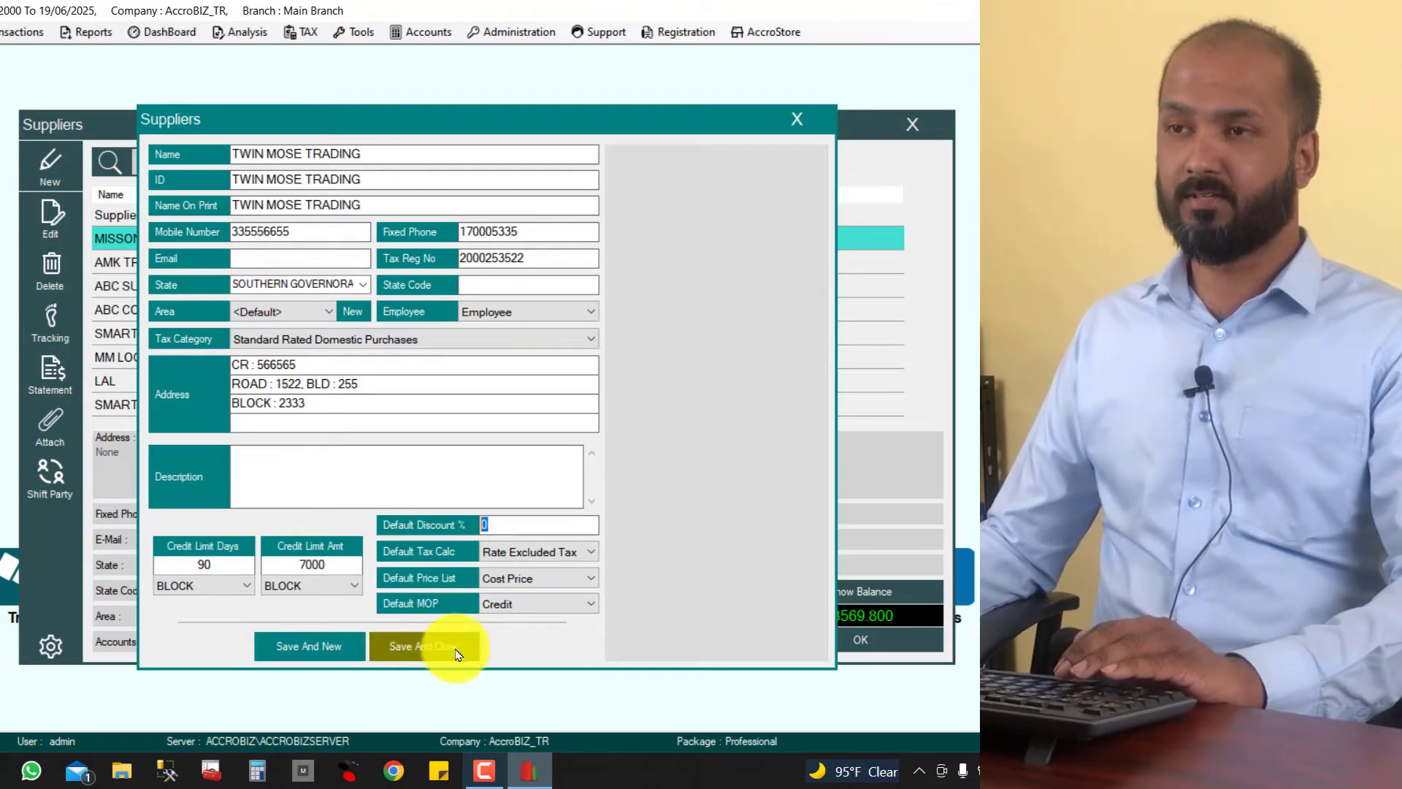
Save the new supplier, then search by name for 'TW' to list TWIN MOSE TRADING
left_click(424, 645)
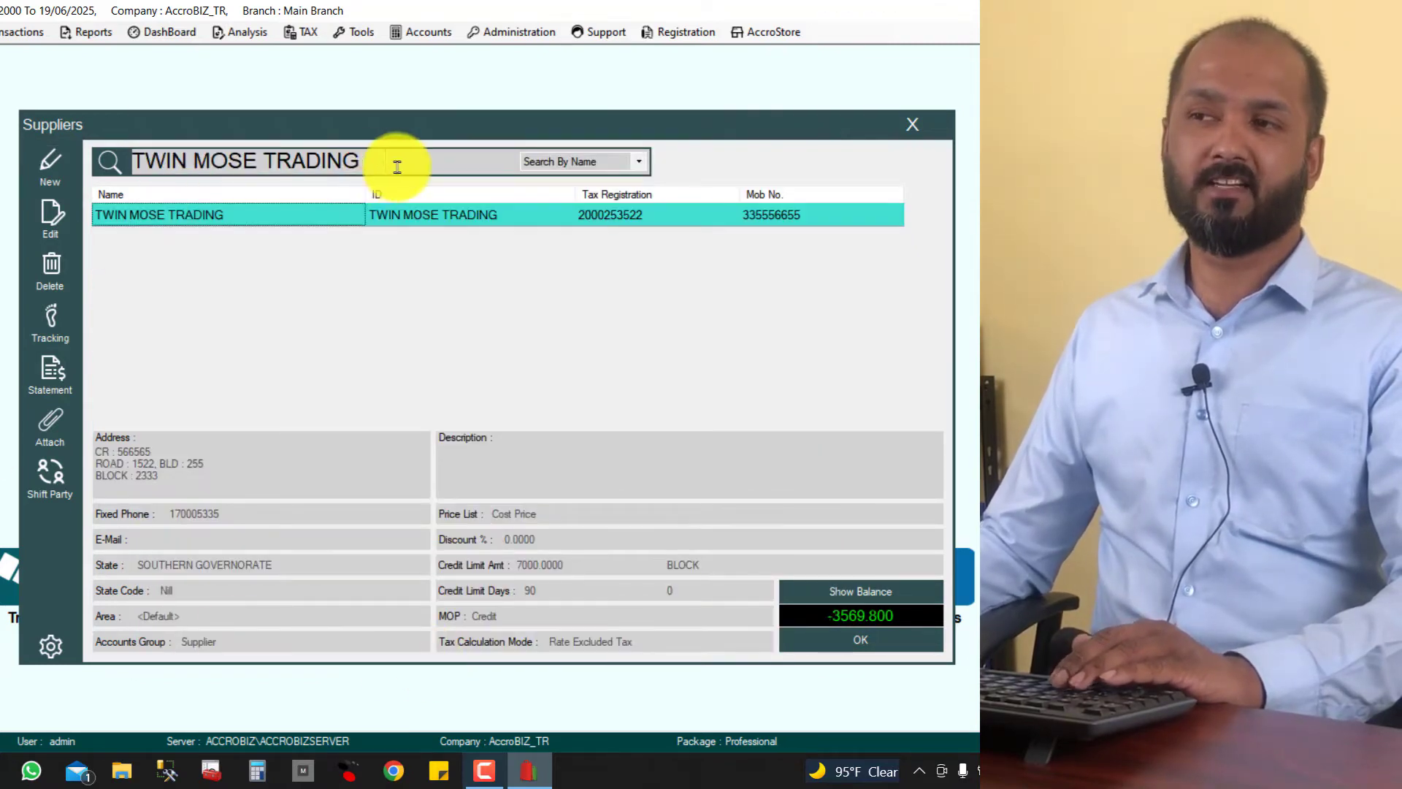
left_click_drag(397, 166, 109, 156)
key("BackSpace")
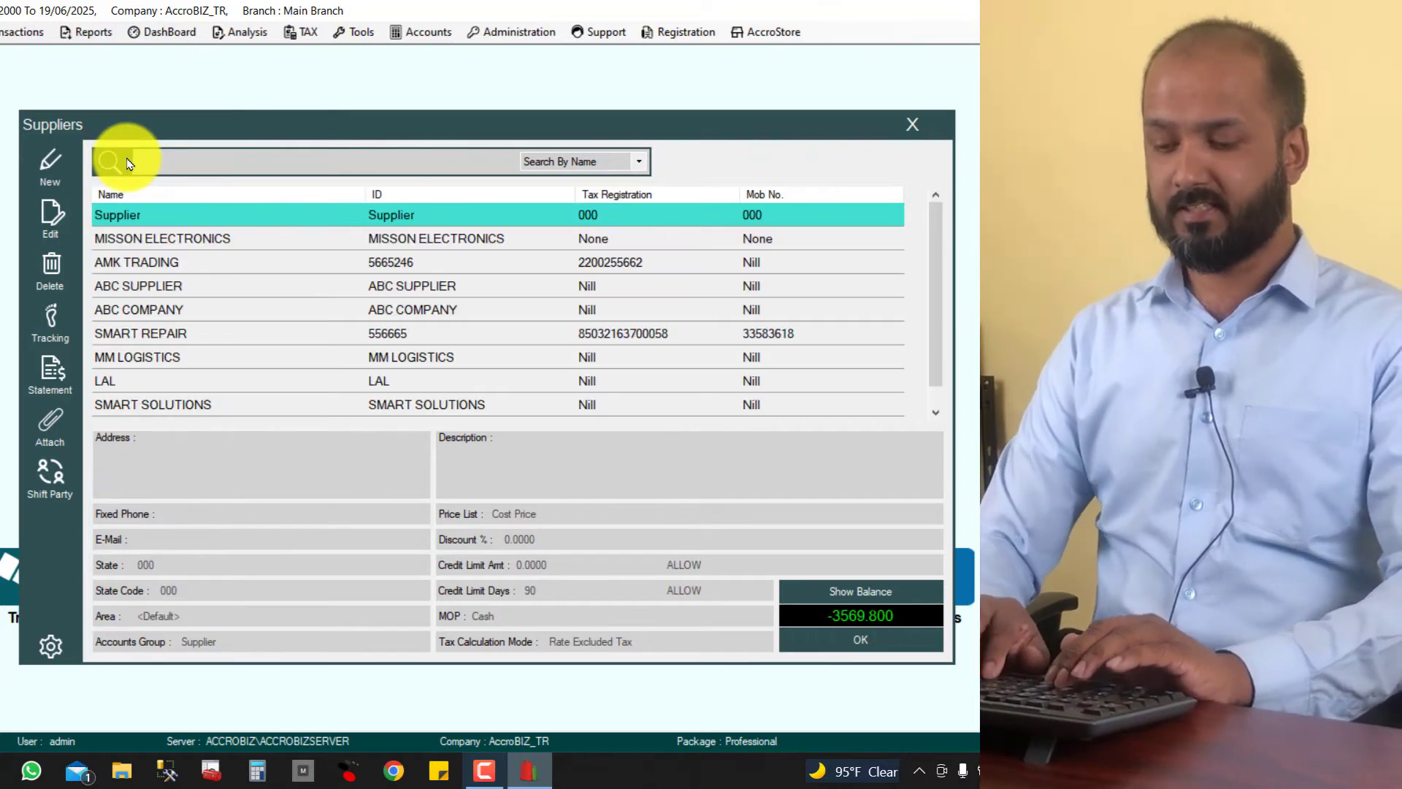
type("MOS")
key("BackSpace")
key("BackSpace")
key("BackSpace")
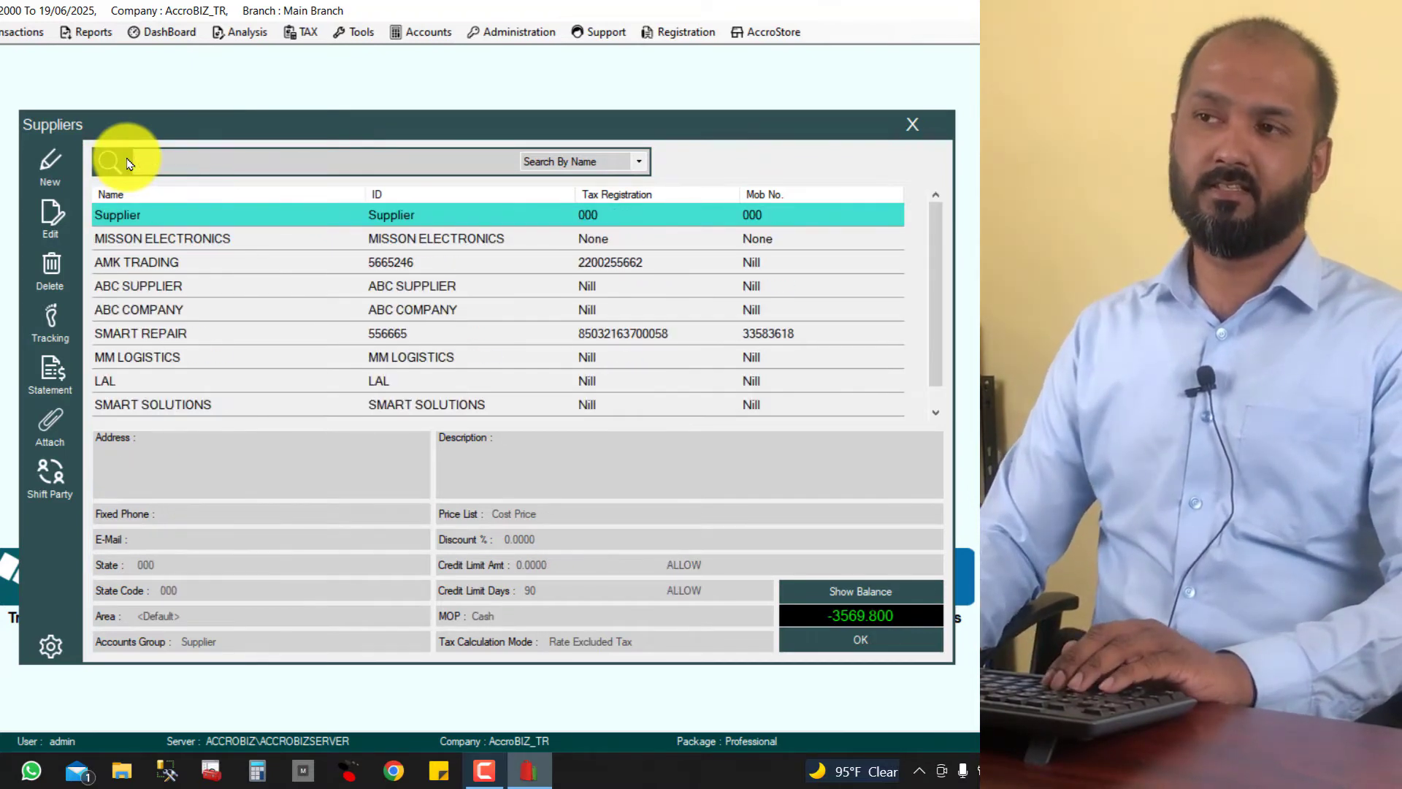
left_click(639, 162)
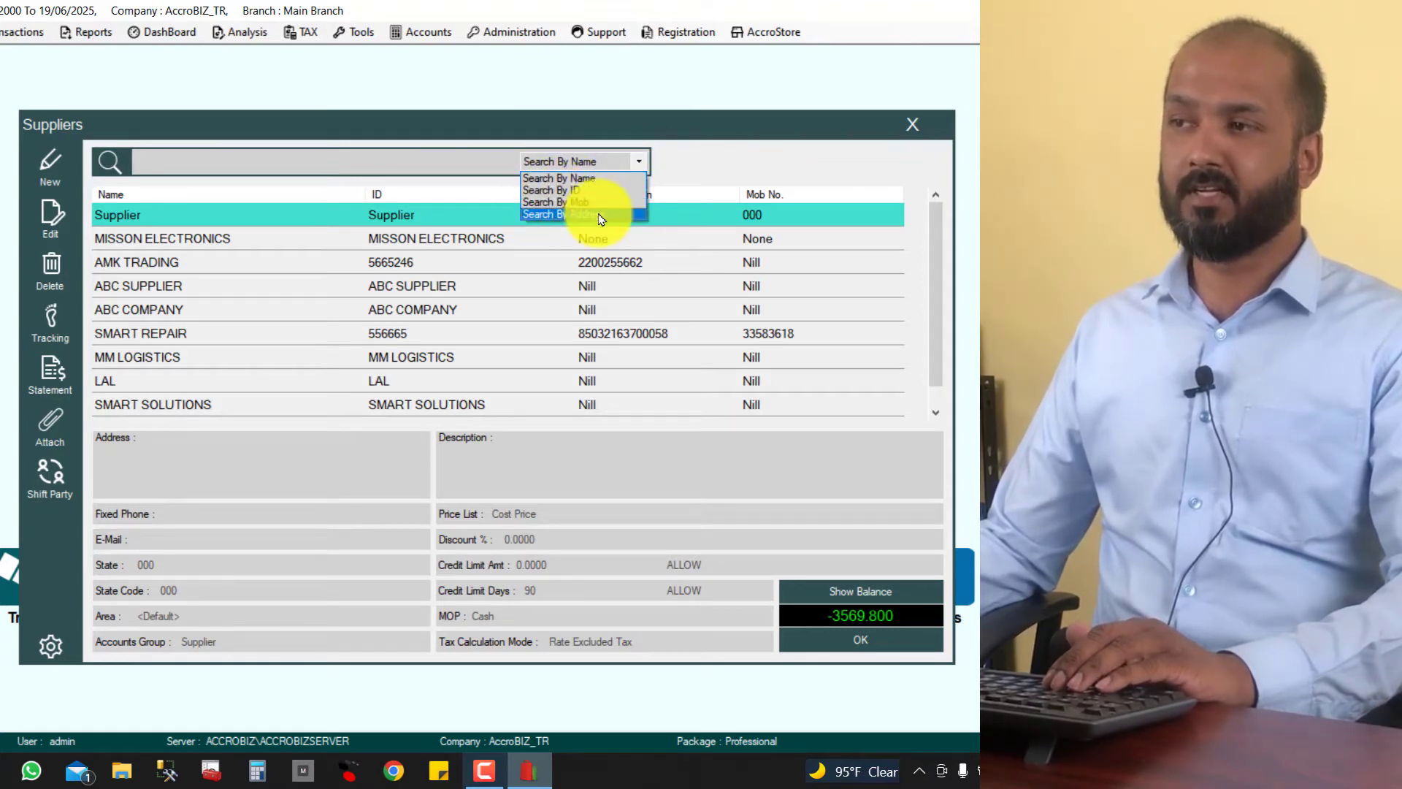
left_click(555, 178)
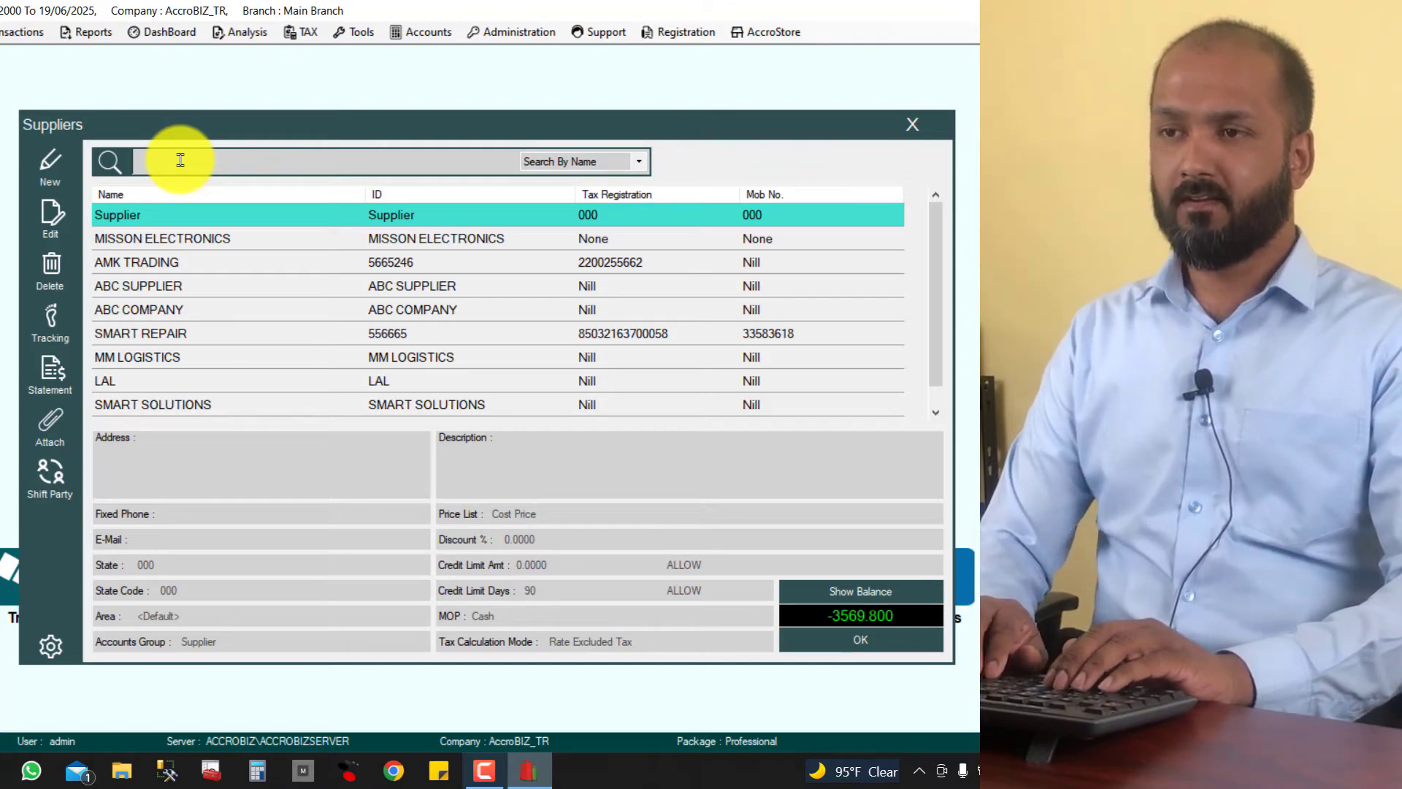
type("TW")
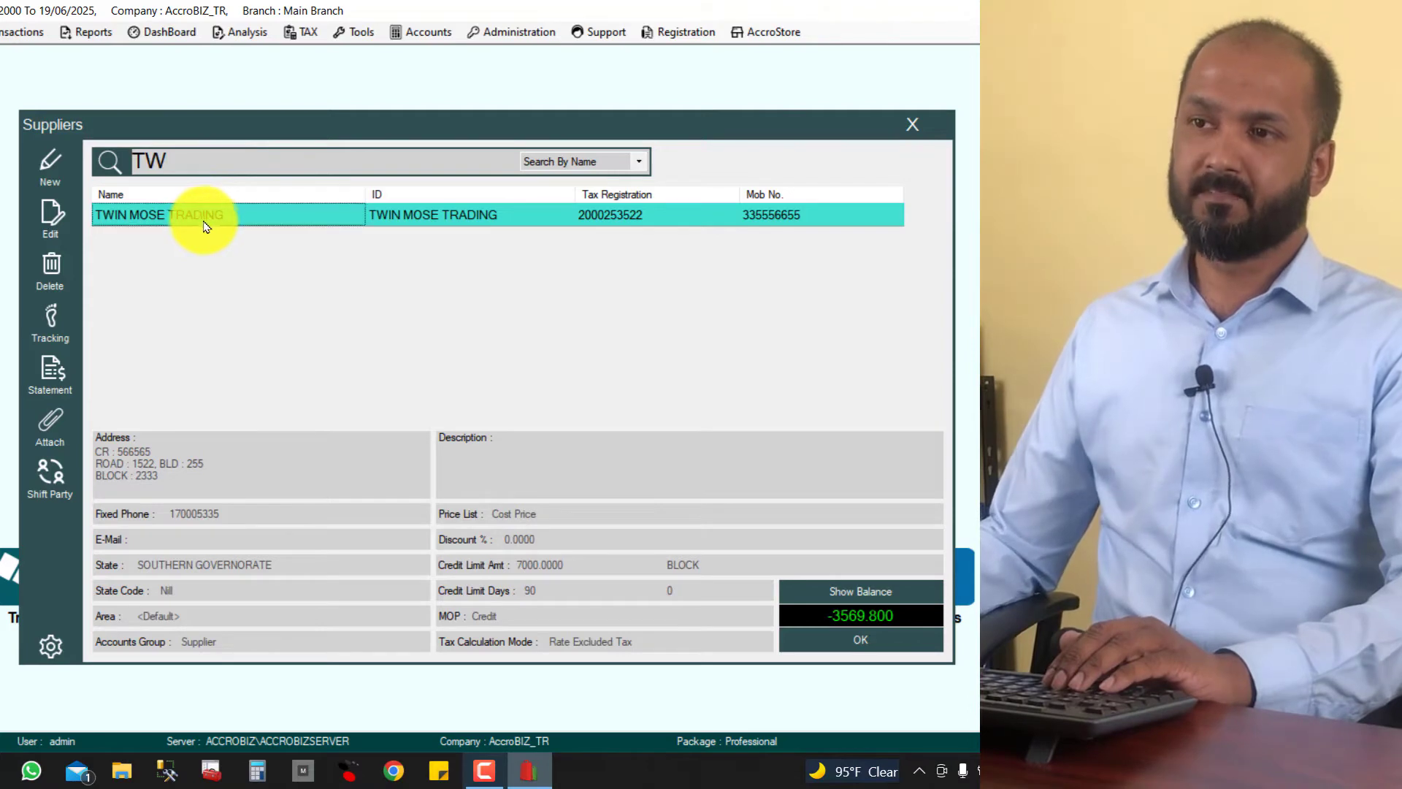
Rename the supplier to TWIN MOSE TRADING W.L.L, add its e-mail address, and update
left_click(51, 233)
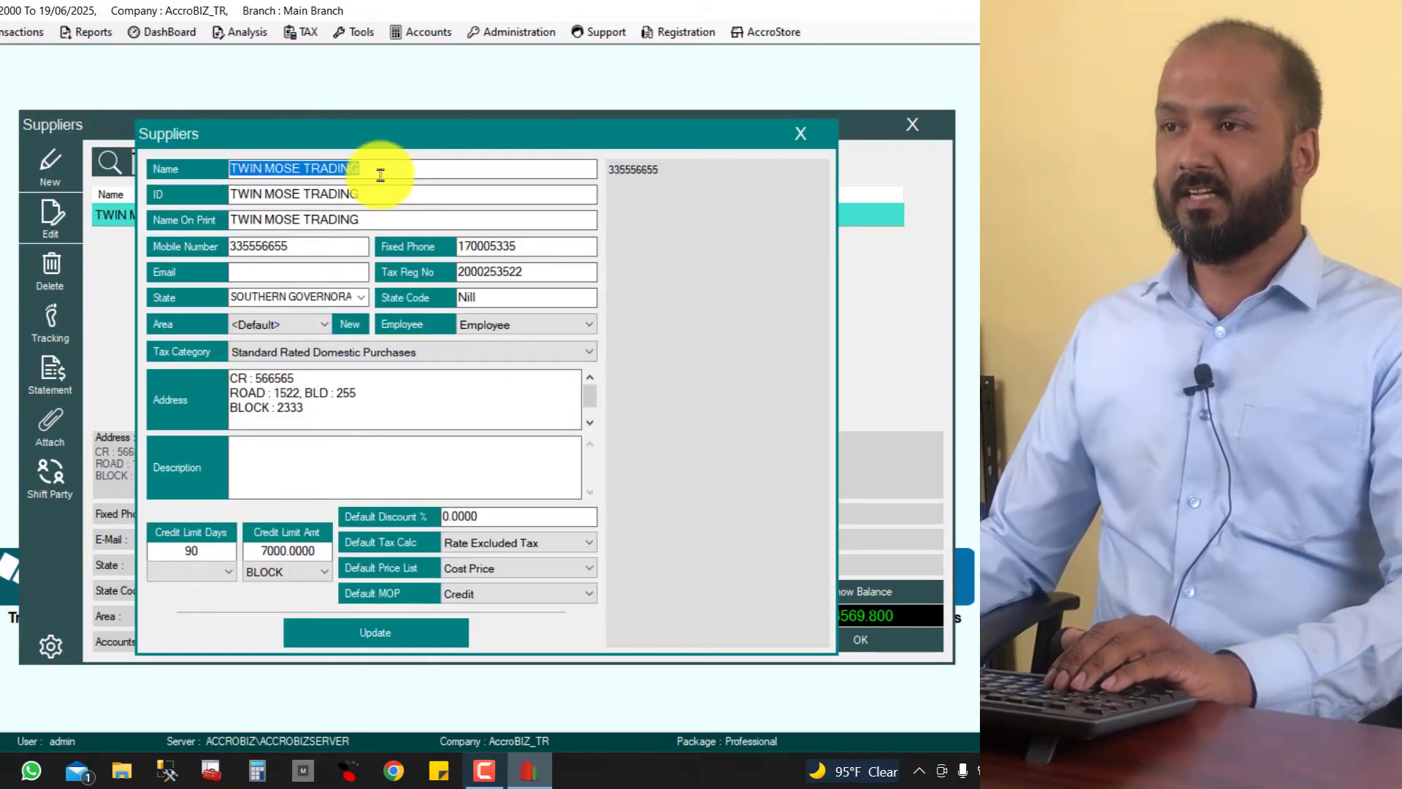
left_click(380, 174)
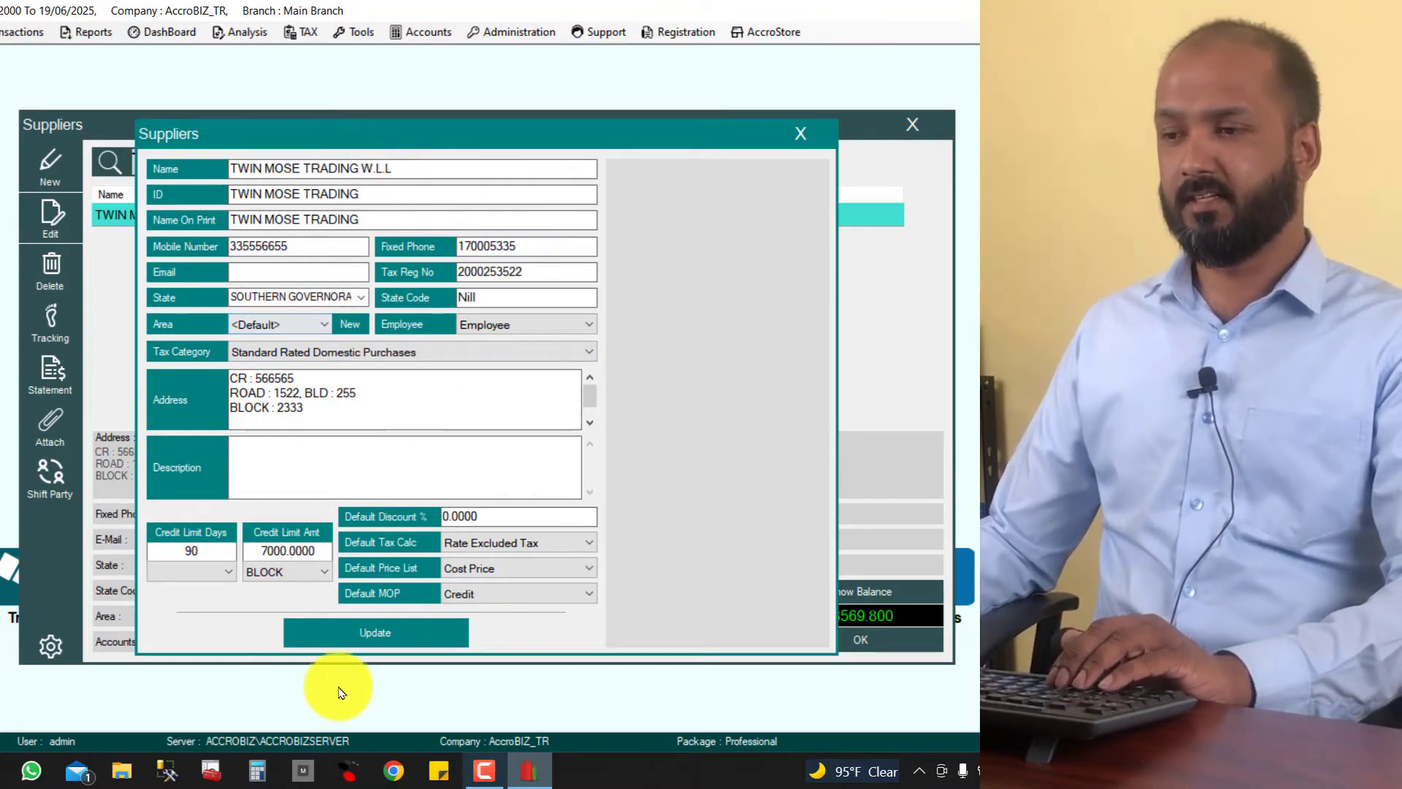
left_click(407, 413)
key("Return")
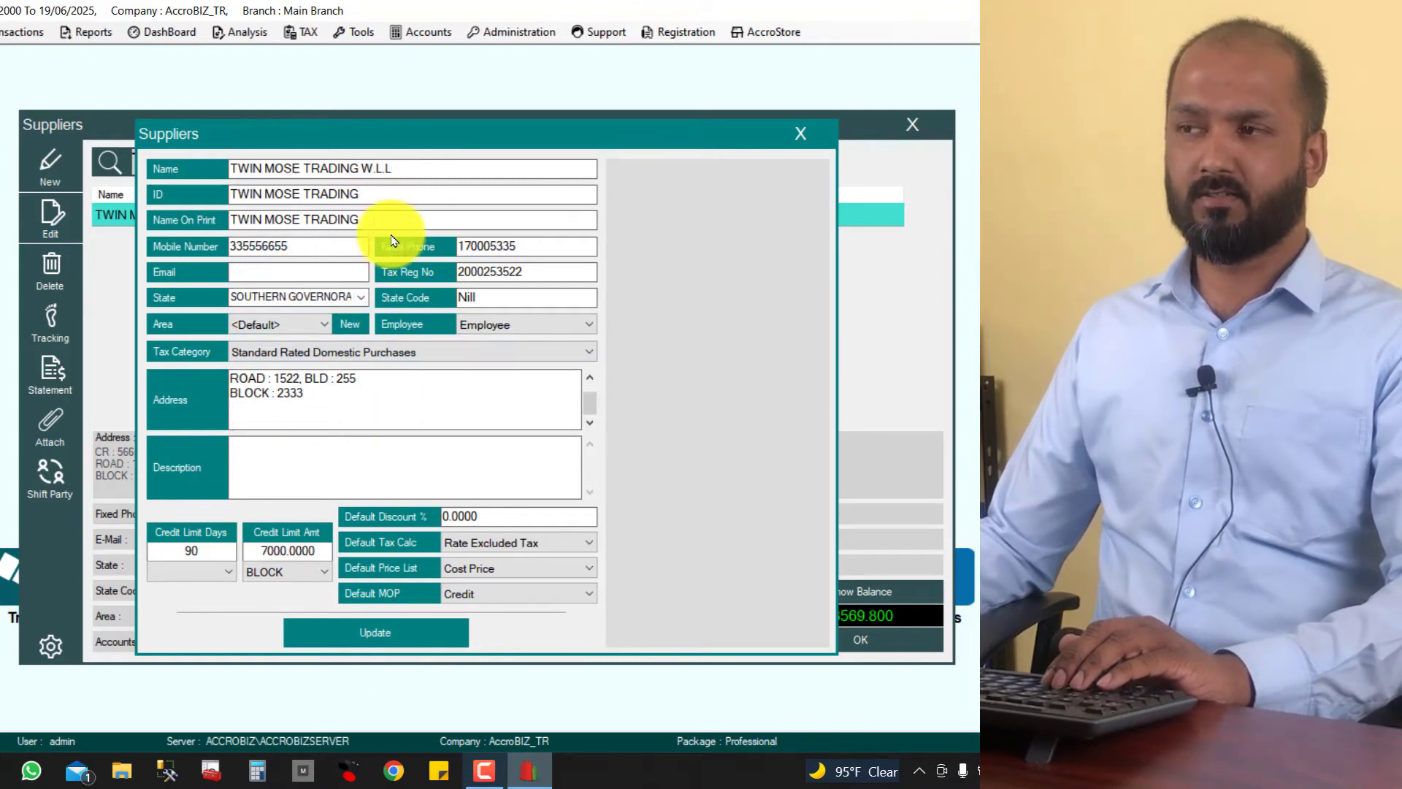
left_click(266, 272)
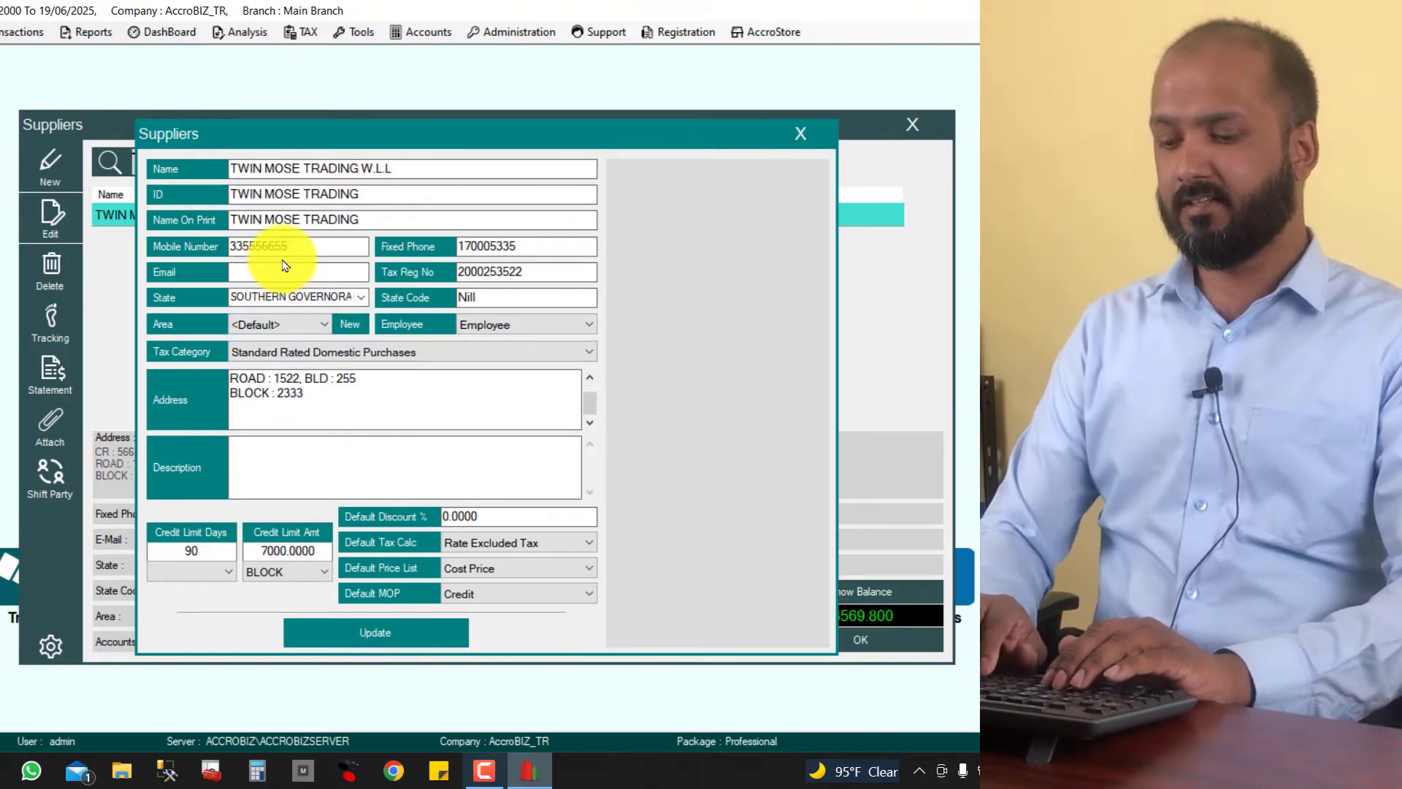
key("Caps_Lock")
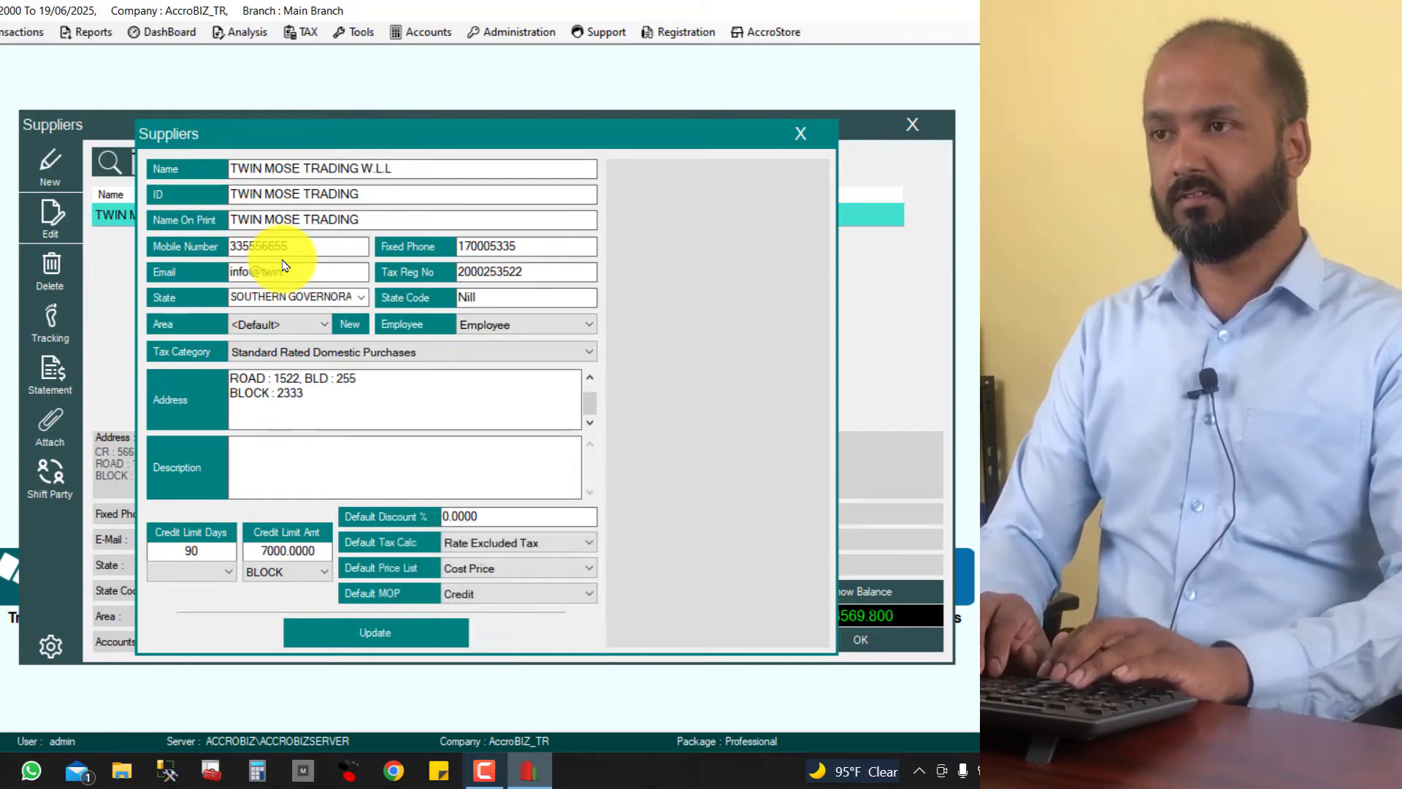
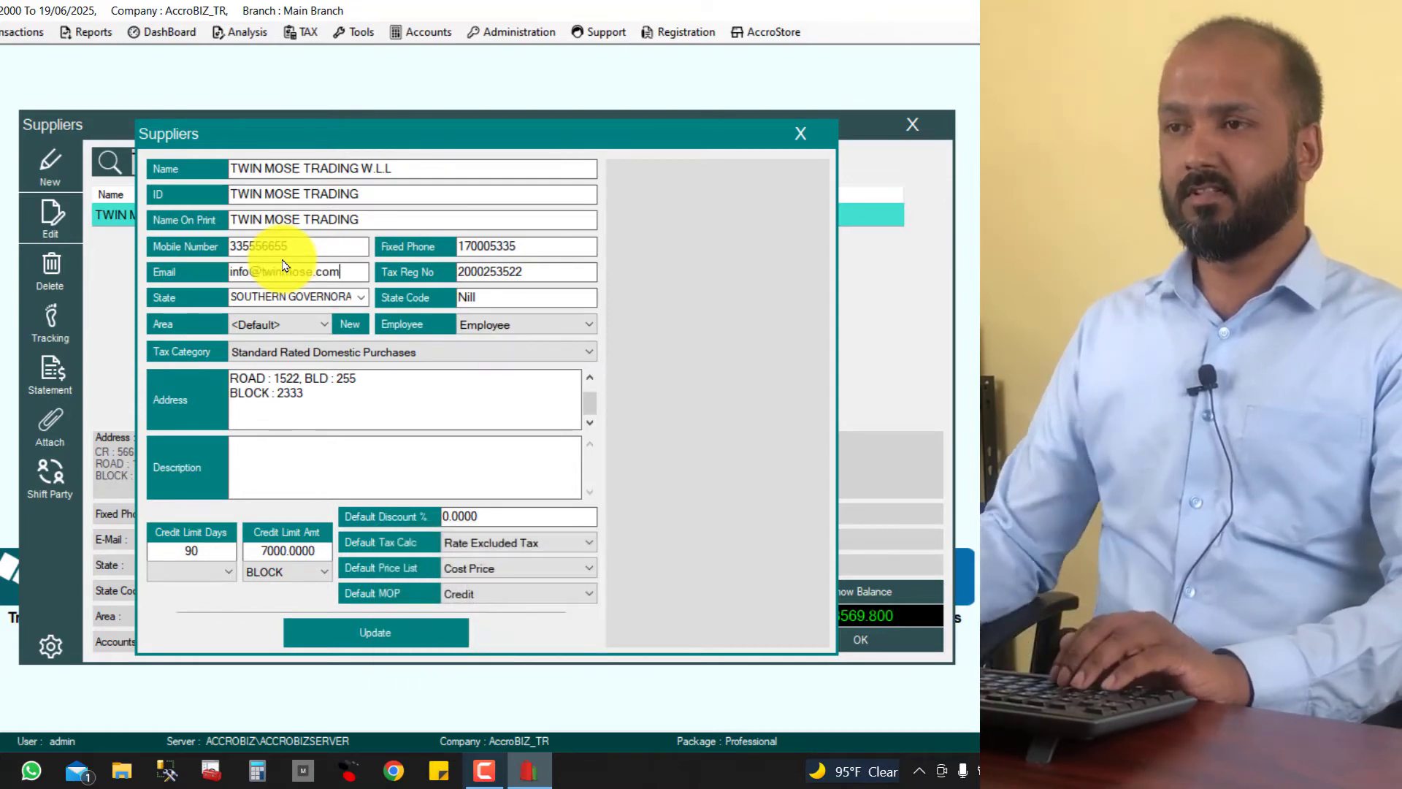
left_click(358, 642)
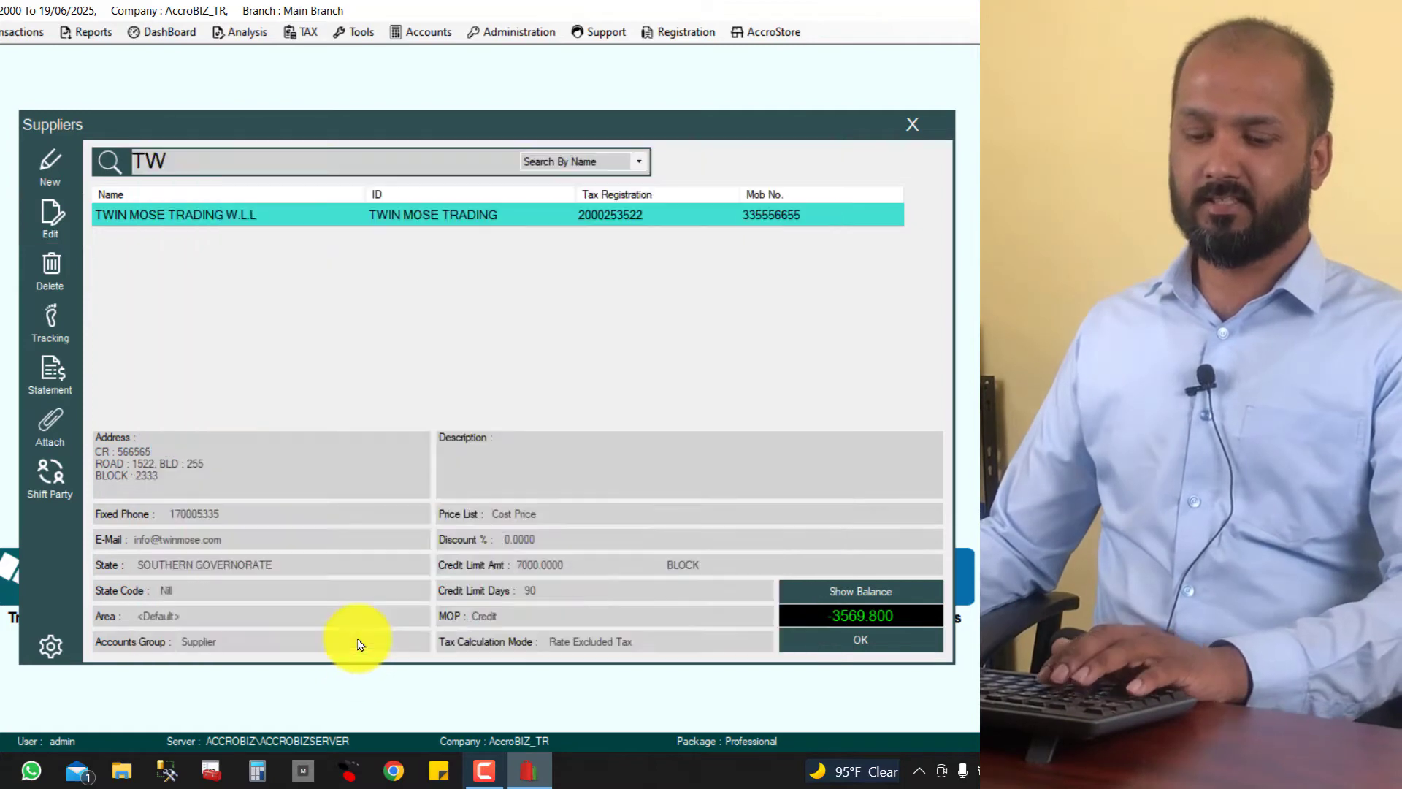
key("Caps_Lock")
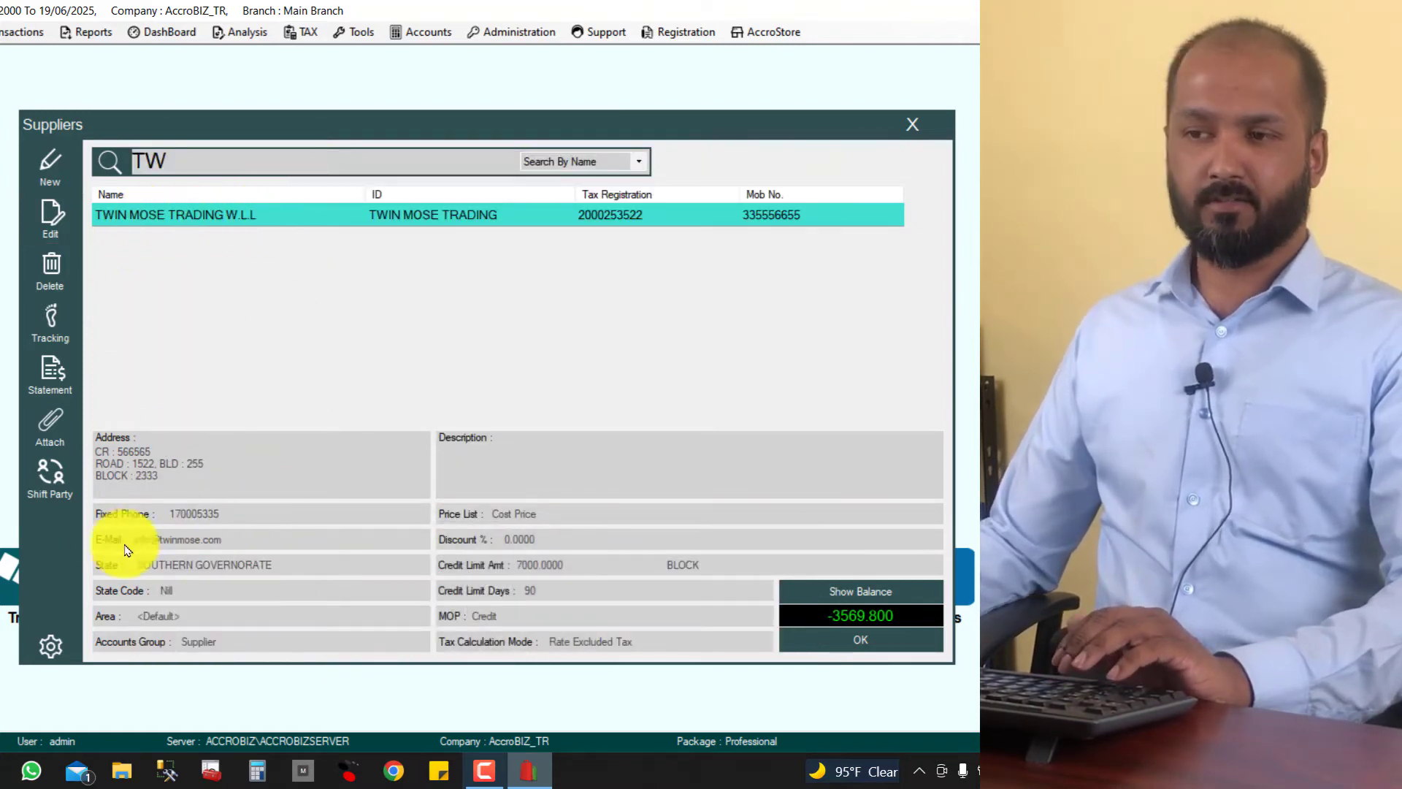
Refresh the supplier's 0.000 balance and clear the 'TW' search
left_click(870, 590)
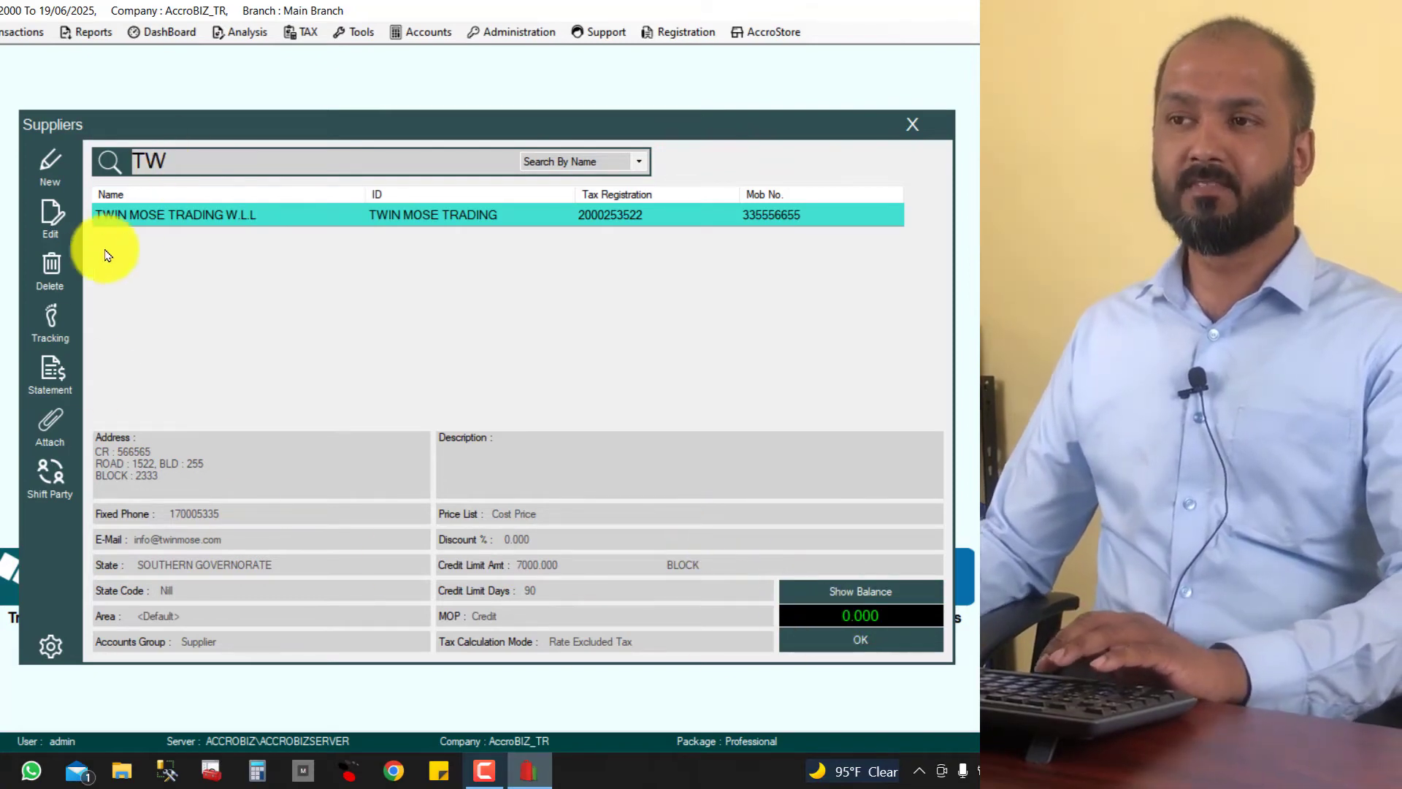
left_click_drag(195, 158, 68, 161)
key("BackSpace")
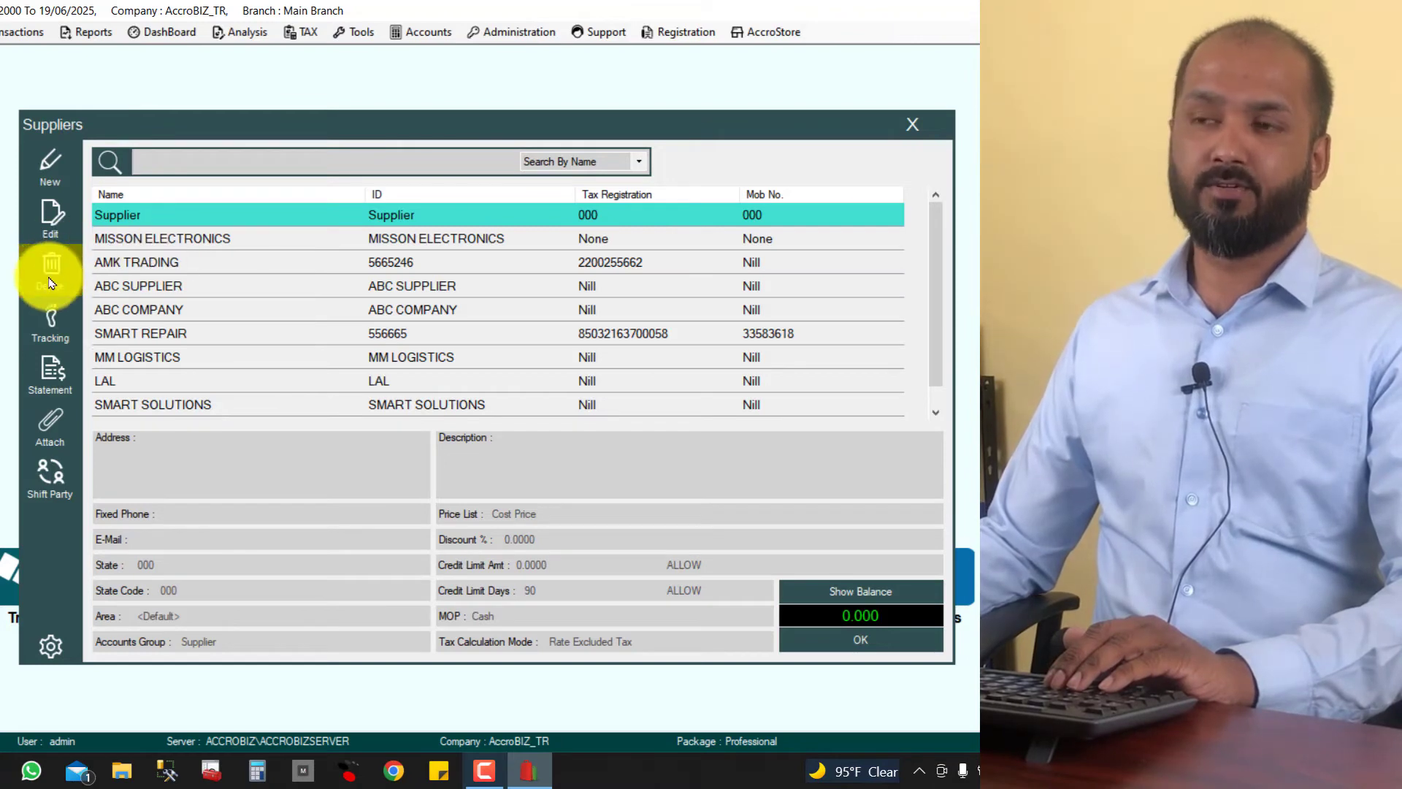
Try deleting MISSON ELECTRONICS and dismiss the warning that it has transactions
left_click(173, 243)
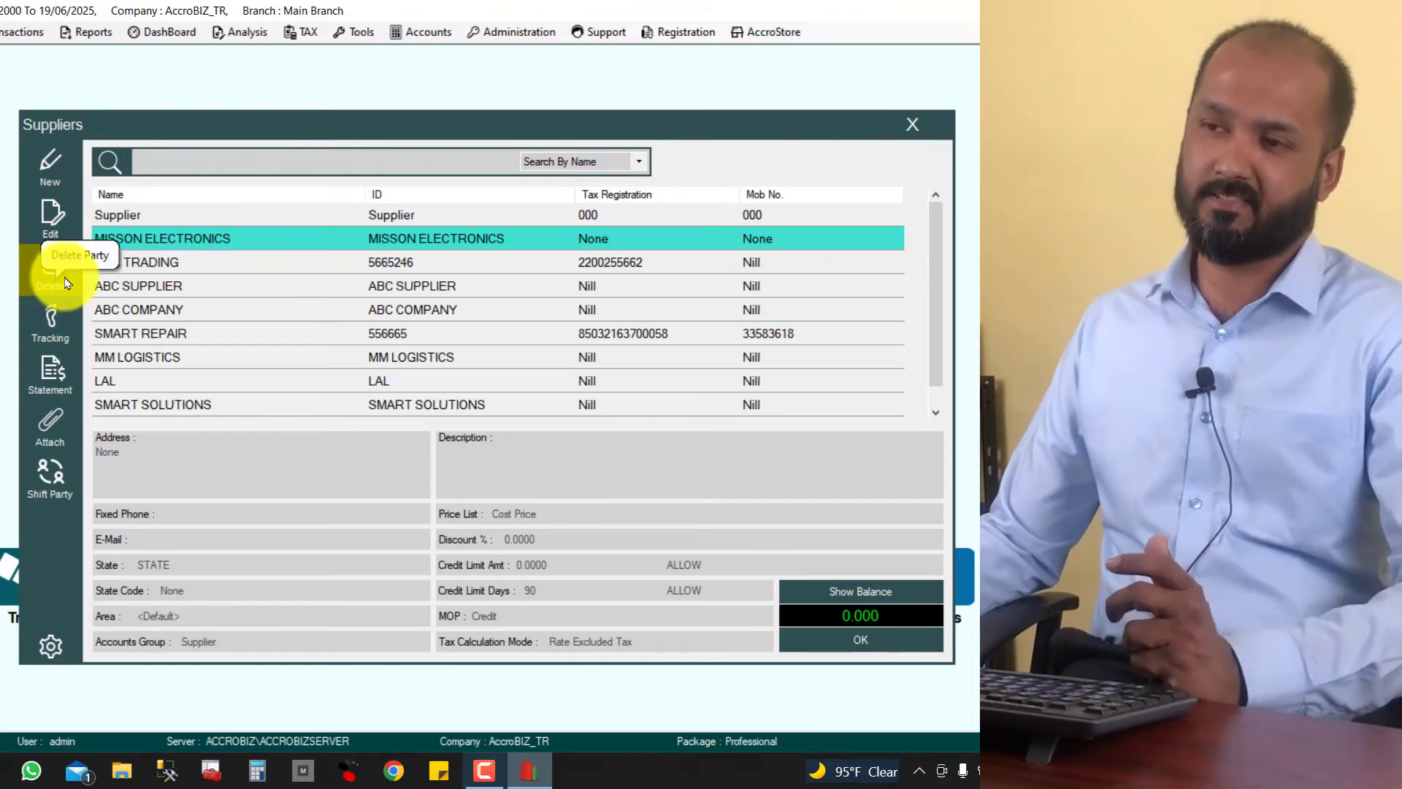
left_click(70, 291)
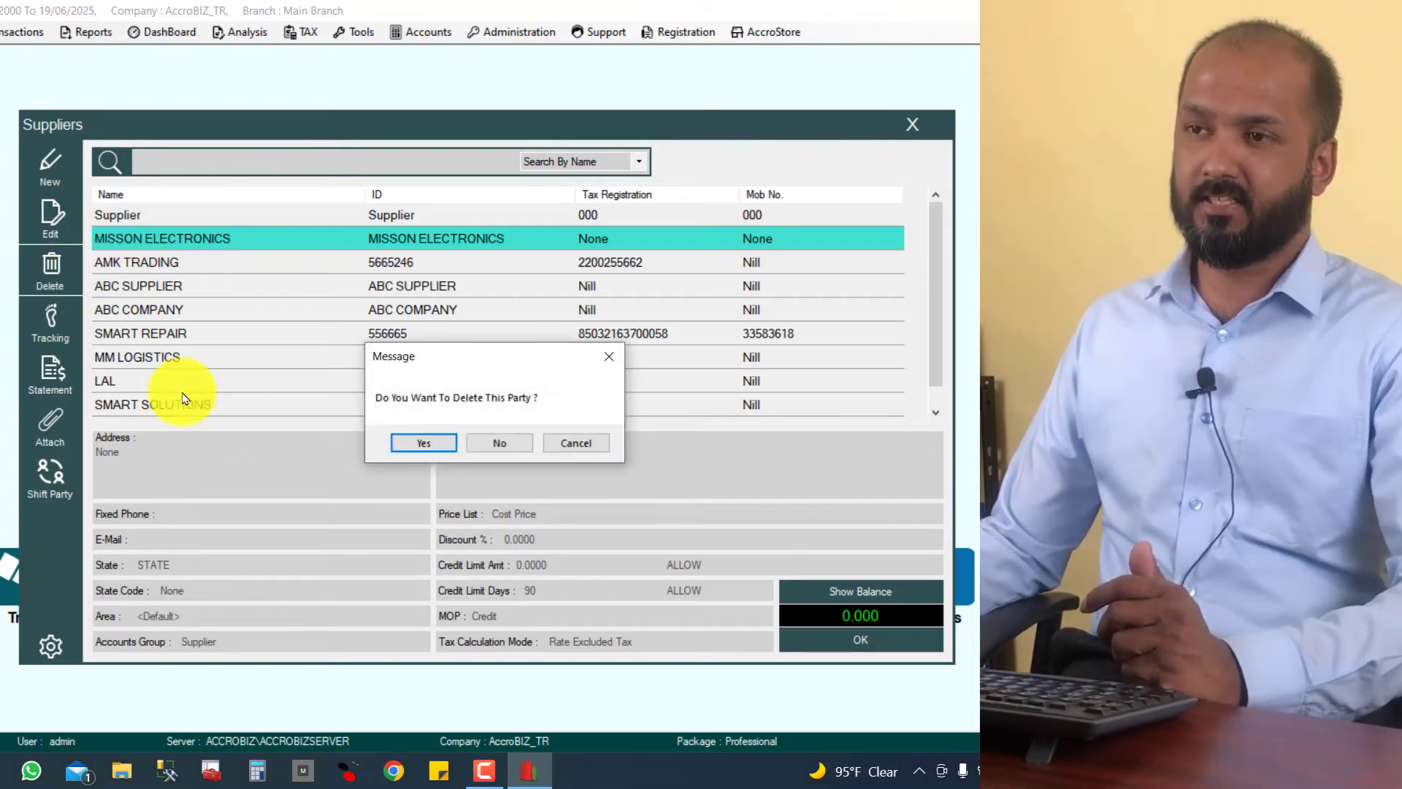
left_click(431, 444)
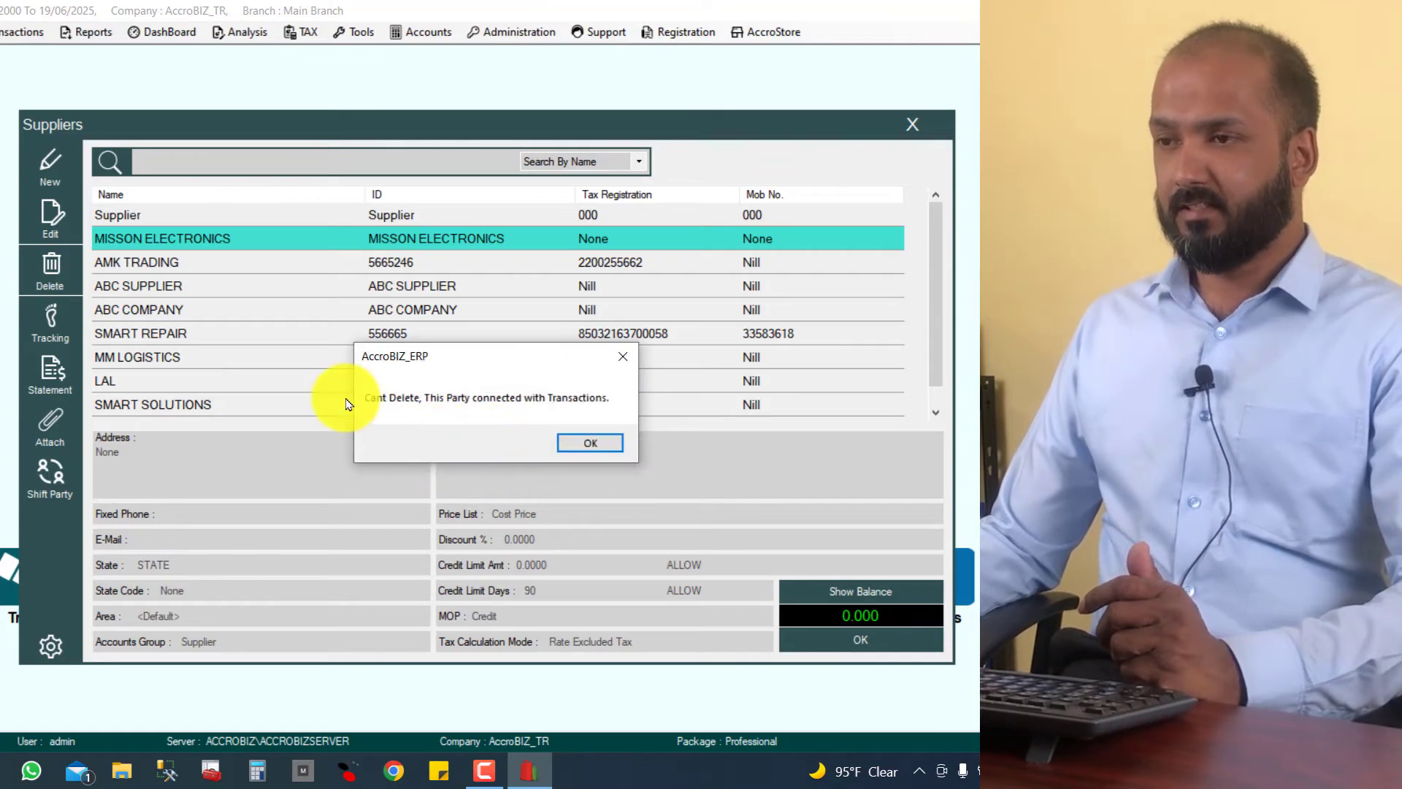
left_click(588, 444)
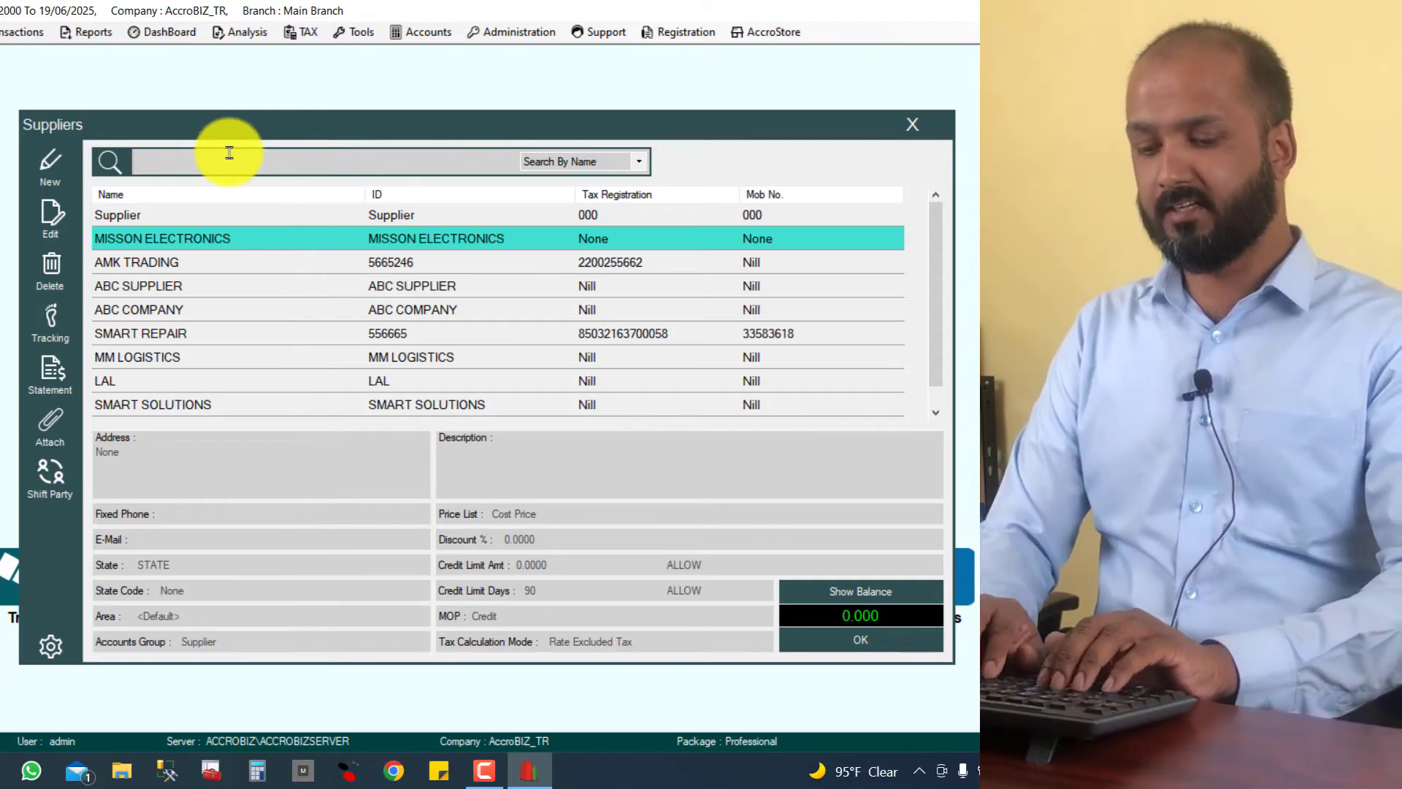
Search 'TW', delete TWIN MOSE TRADING W.L.L with confirmation, and clear the search
left_click(228, 153)
type("TW")
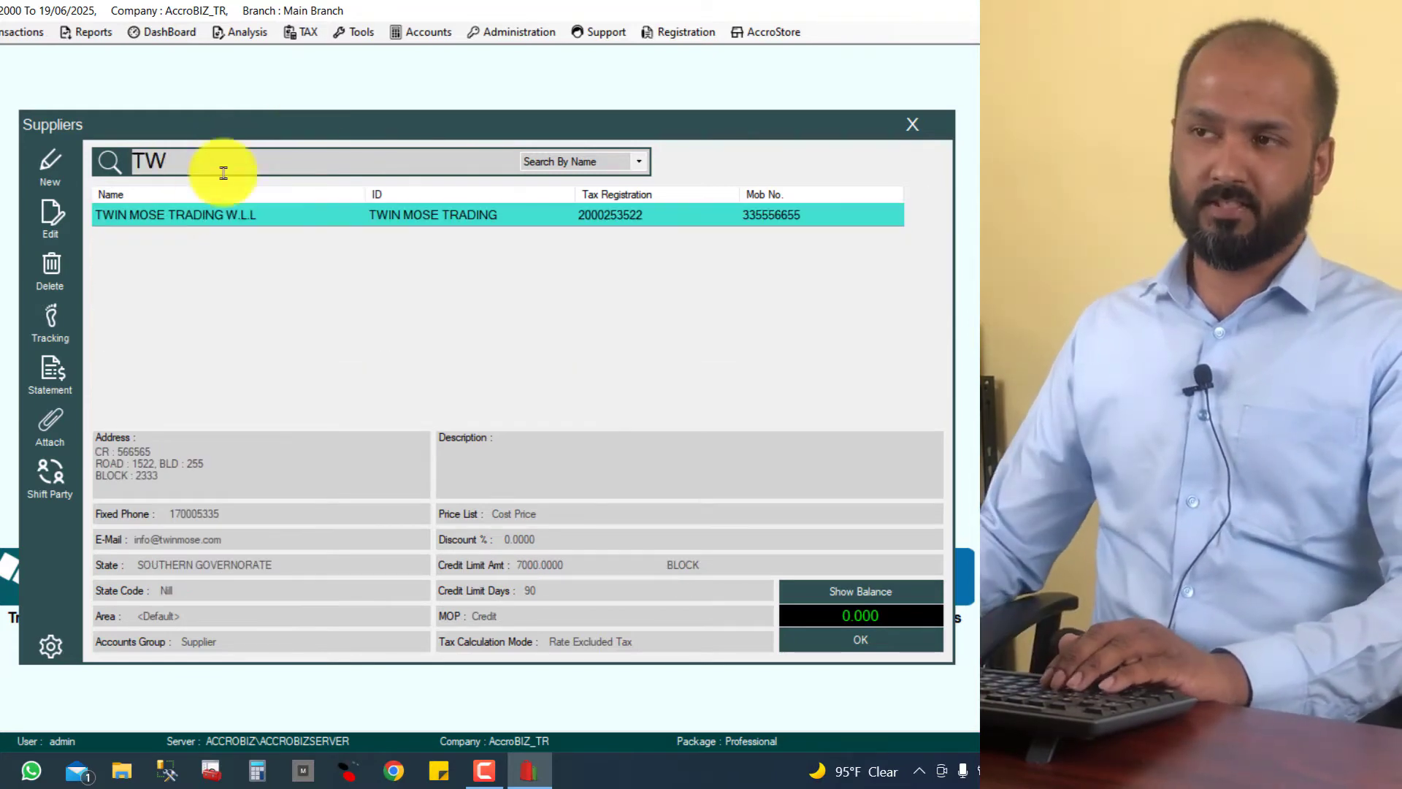
left_click(64, 282)
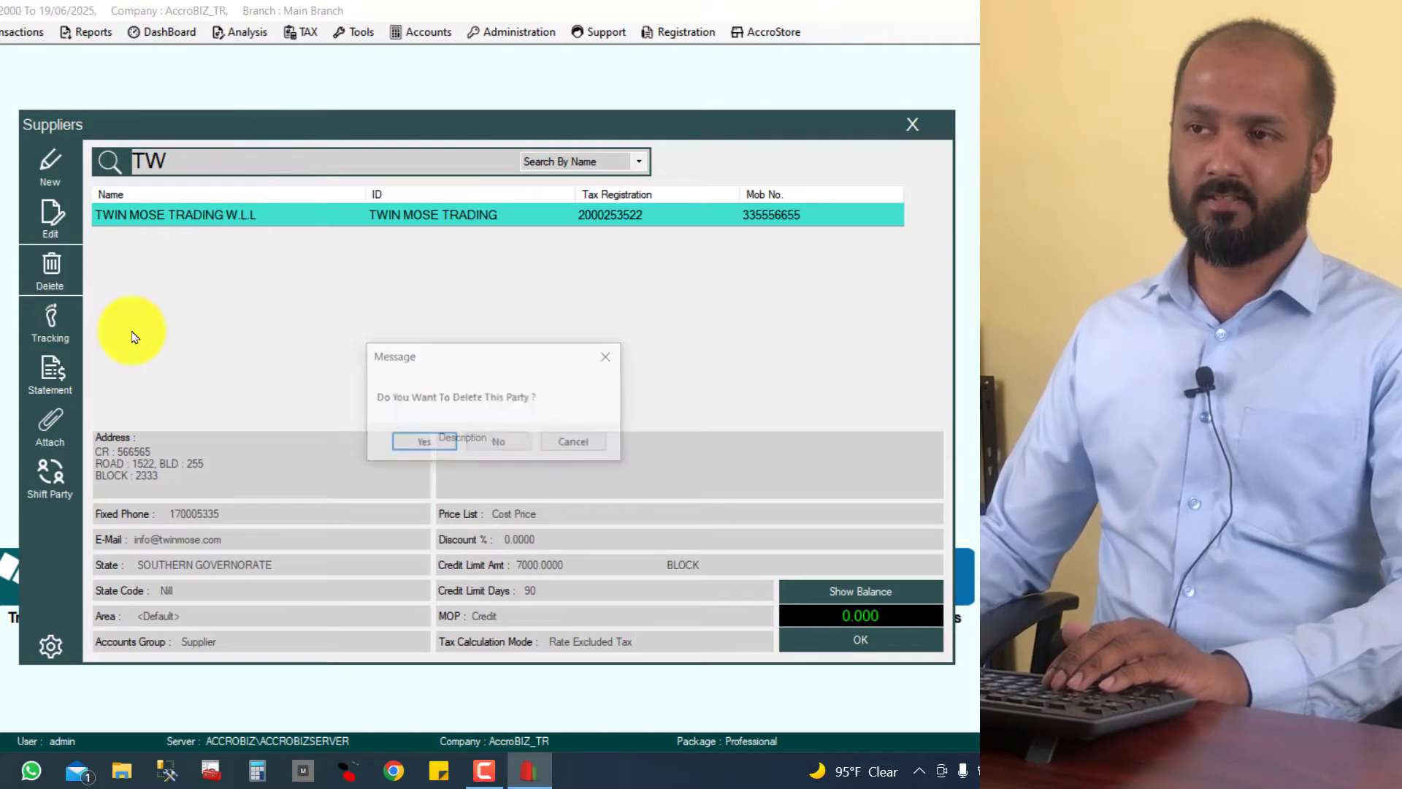
left_click(420, 447)
key("BackSpace")
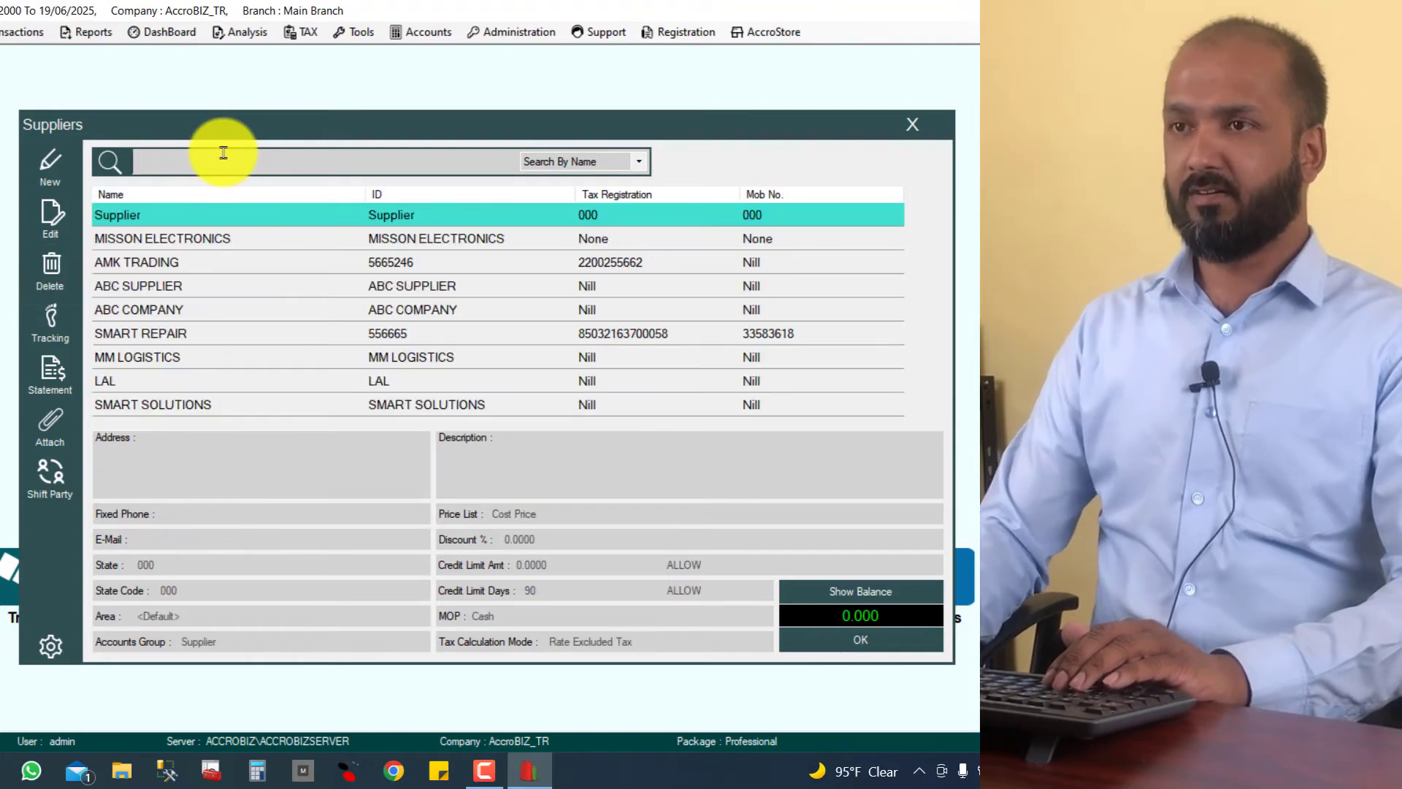
Clear the search and open transaction tracking for MISSON ELECTRONICS
type("TW")
key("BackSpace")
key("BackSpace")
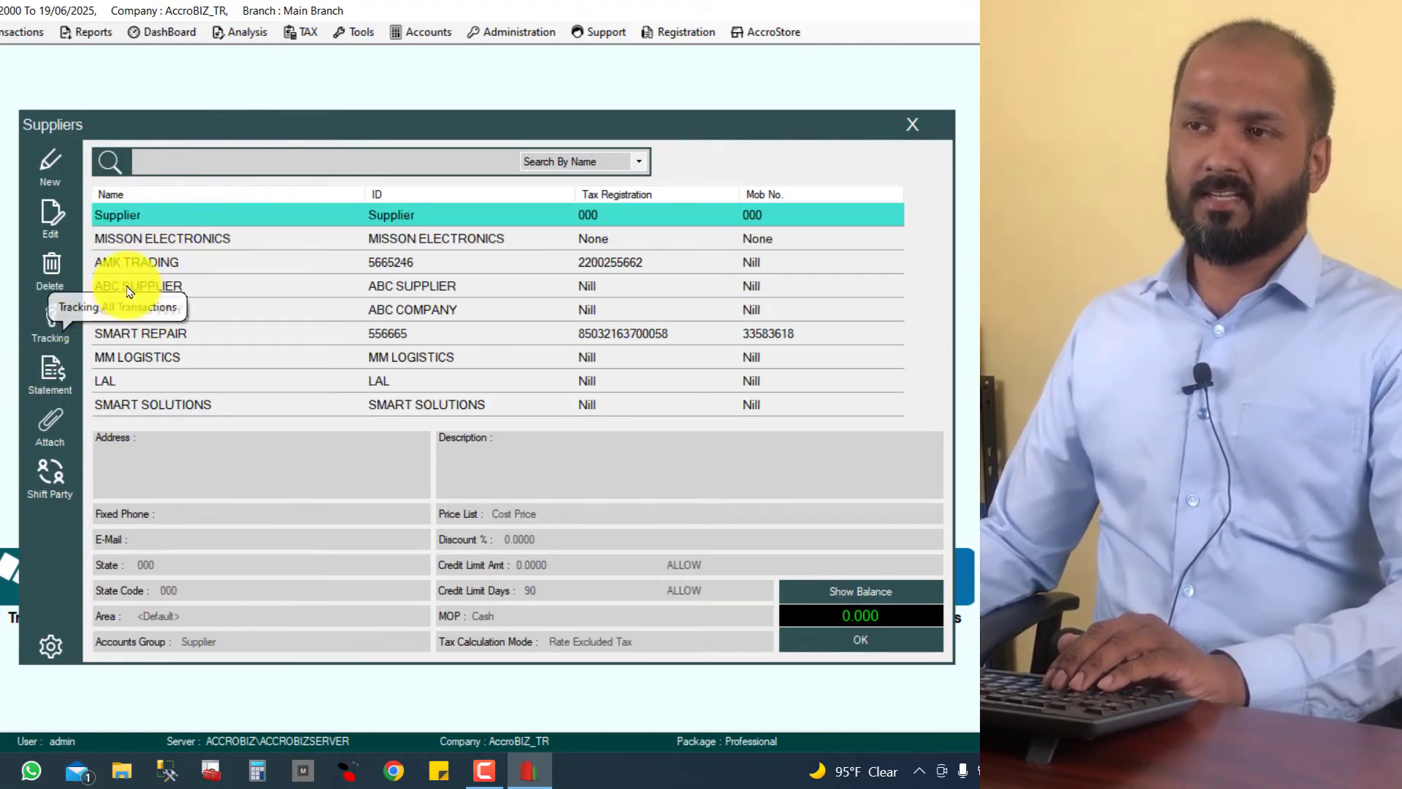
left_click(188, 241)
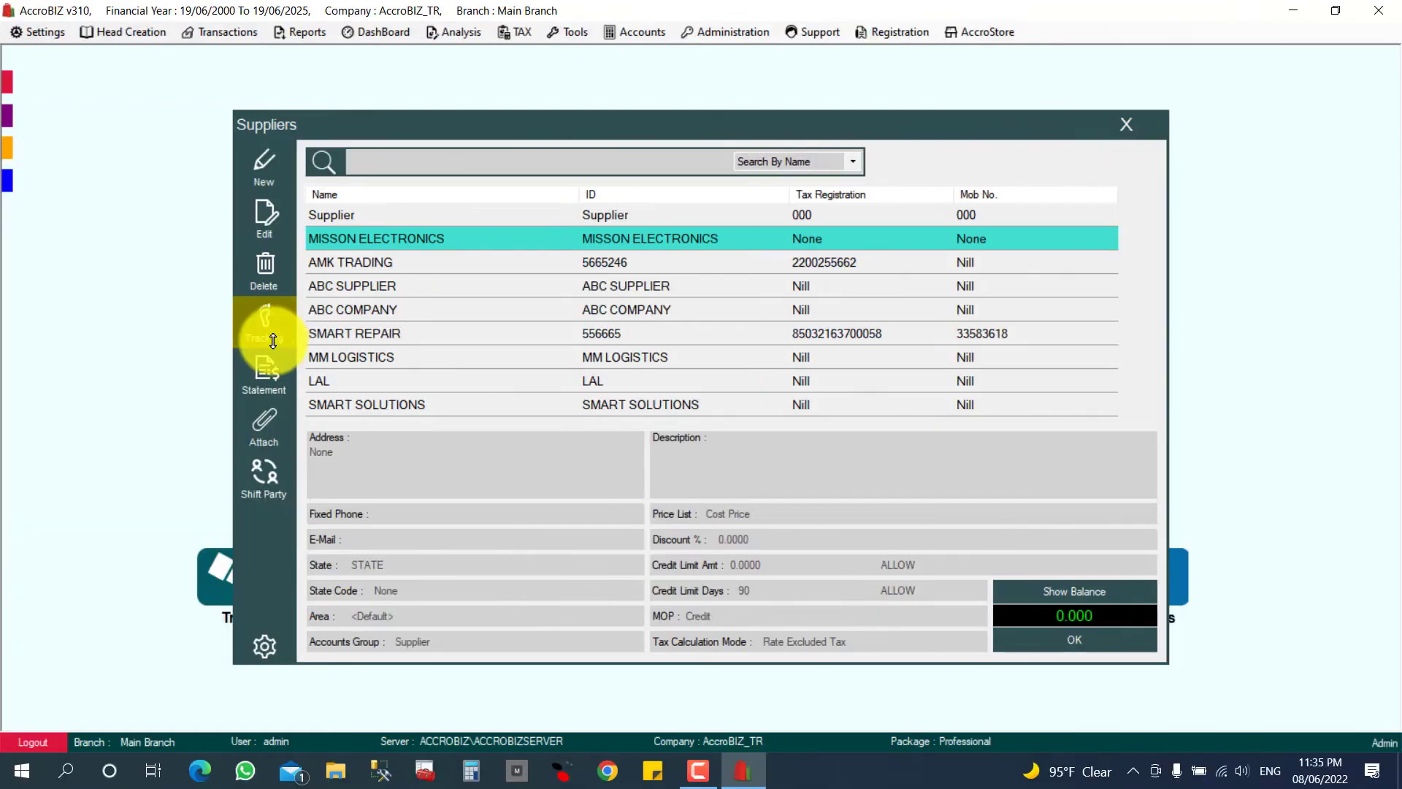
left_click(266, 329)
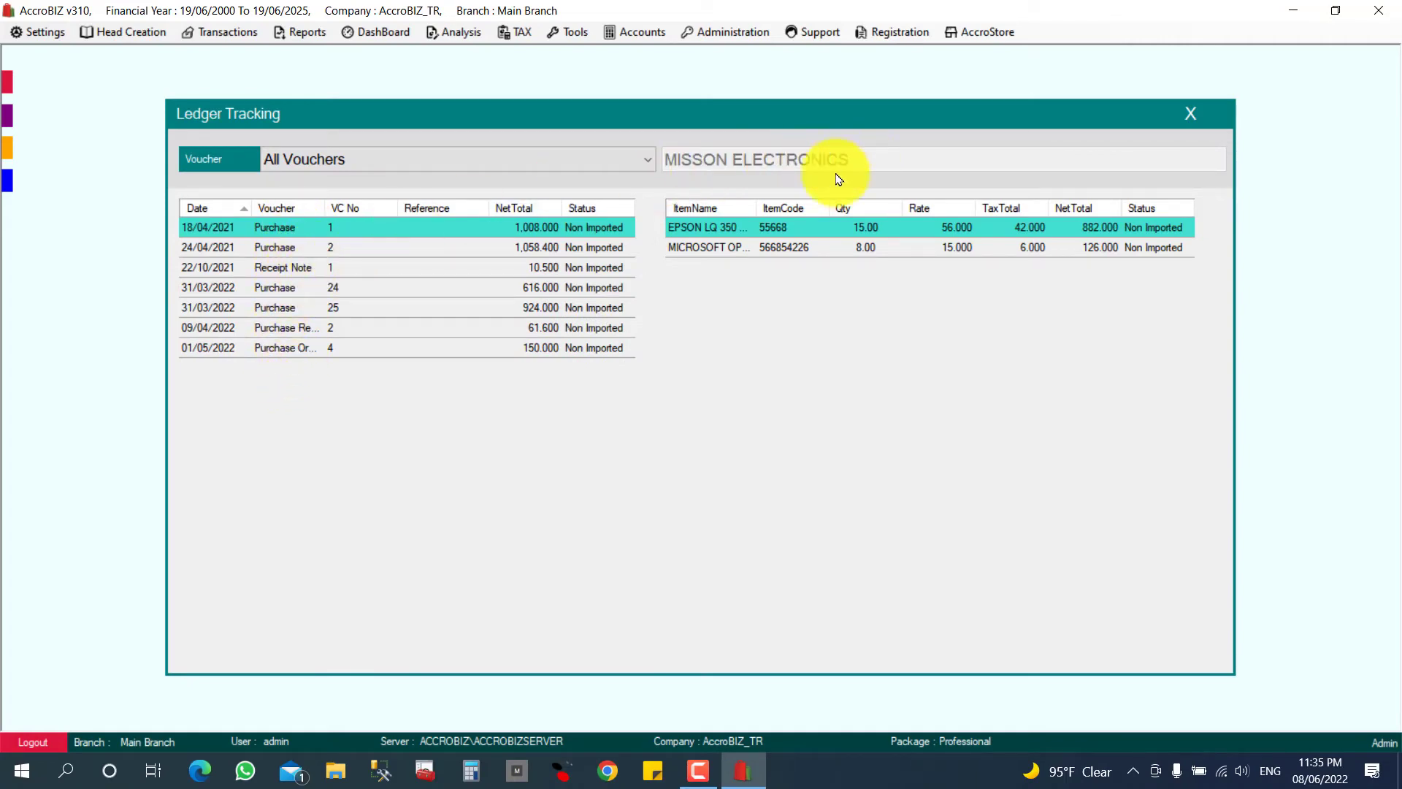
View items on the 24/04/2021, 18/04/2021, voucher 25, 01/05/2022 and 22/10/2021 vouchers
left_click(289, 248)
left_click(296, 315)
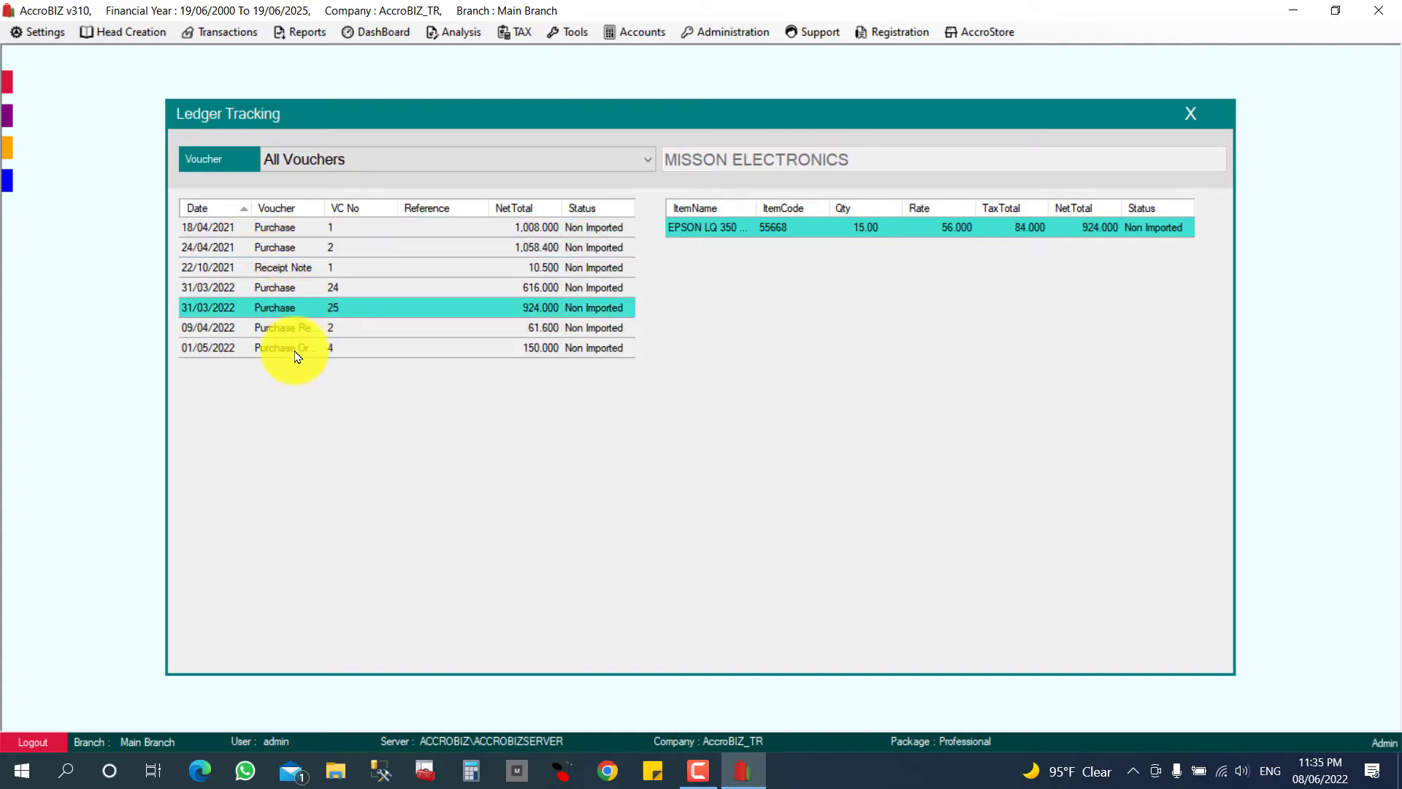
left_click(296, 354)
left_click(310, 252)
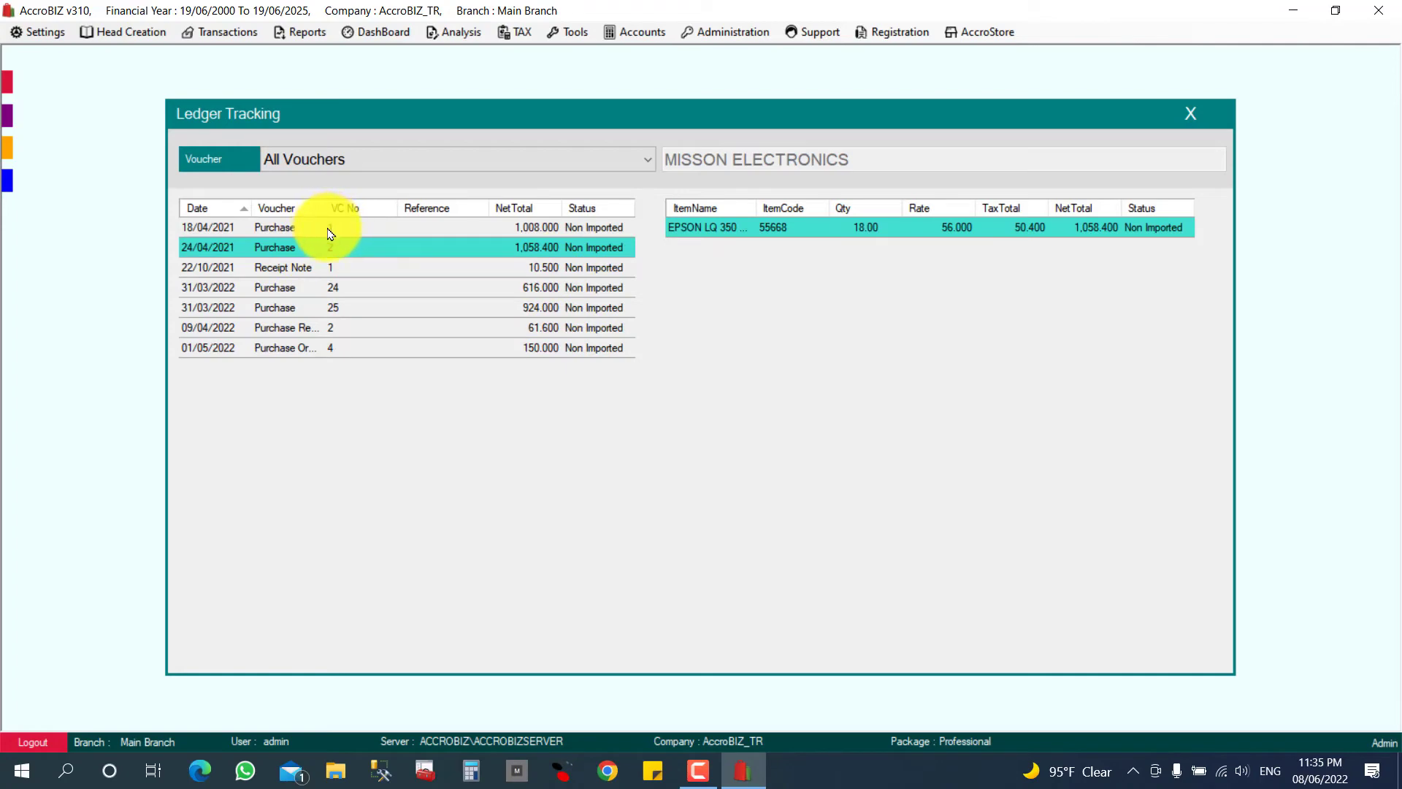
left_click(330, 230)
left_click(310, 270)
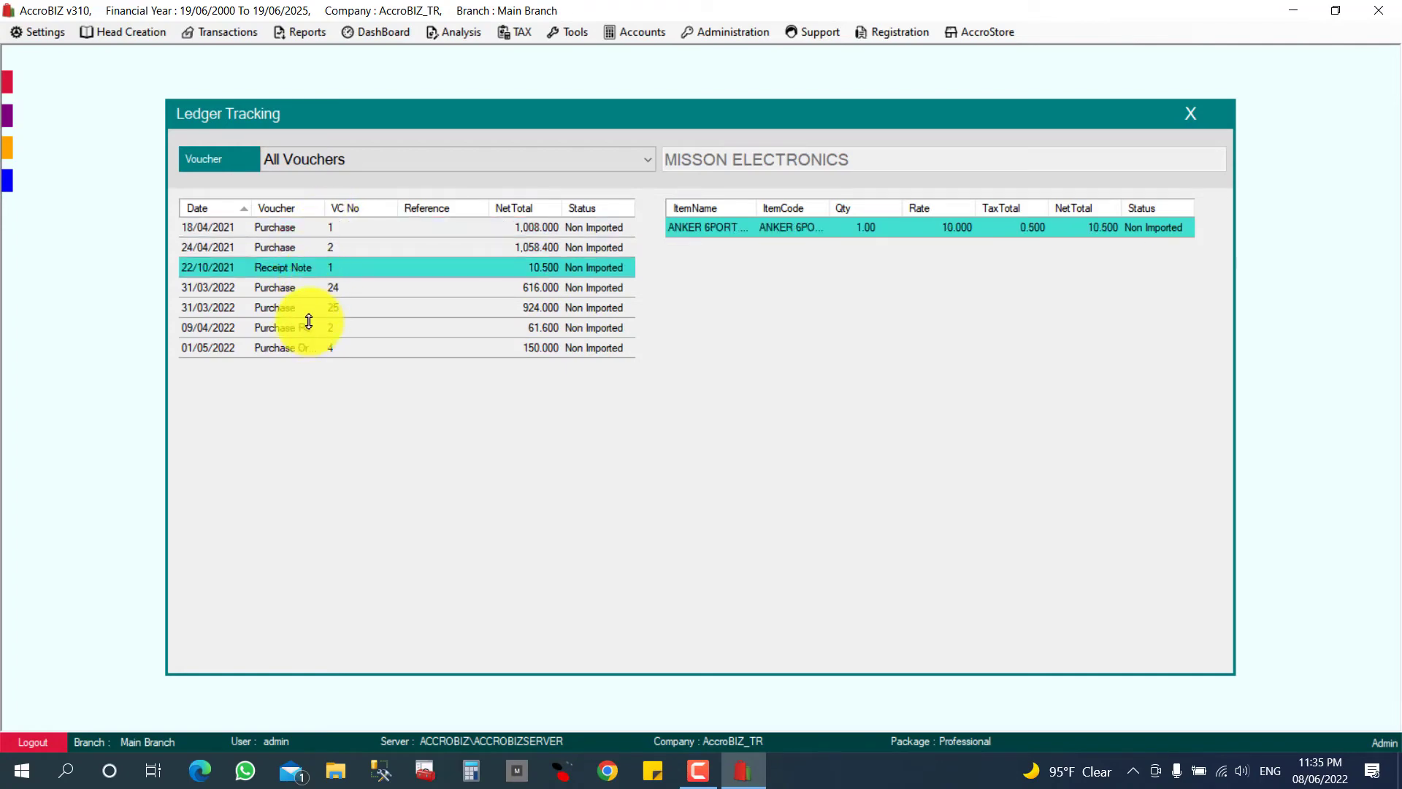
left_click(313, 253)
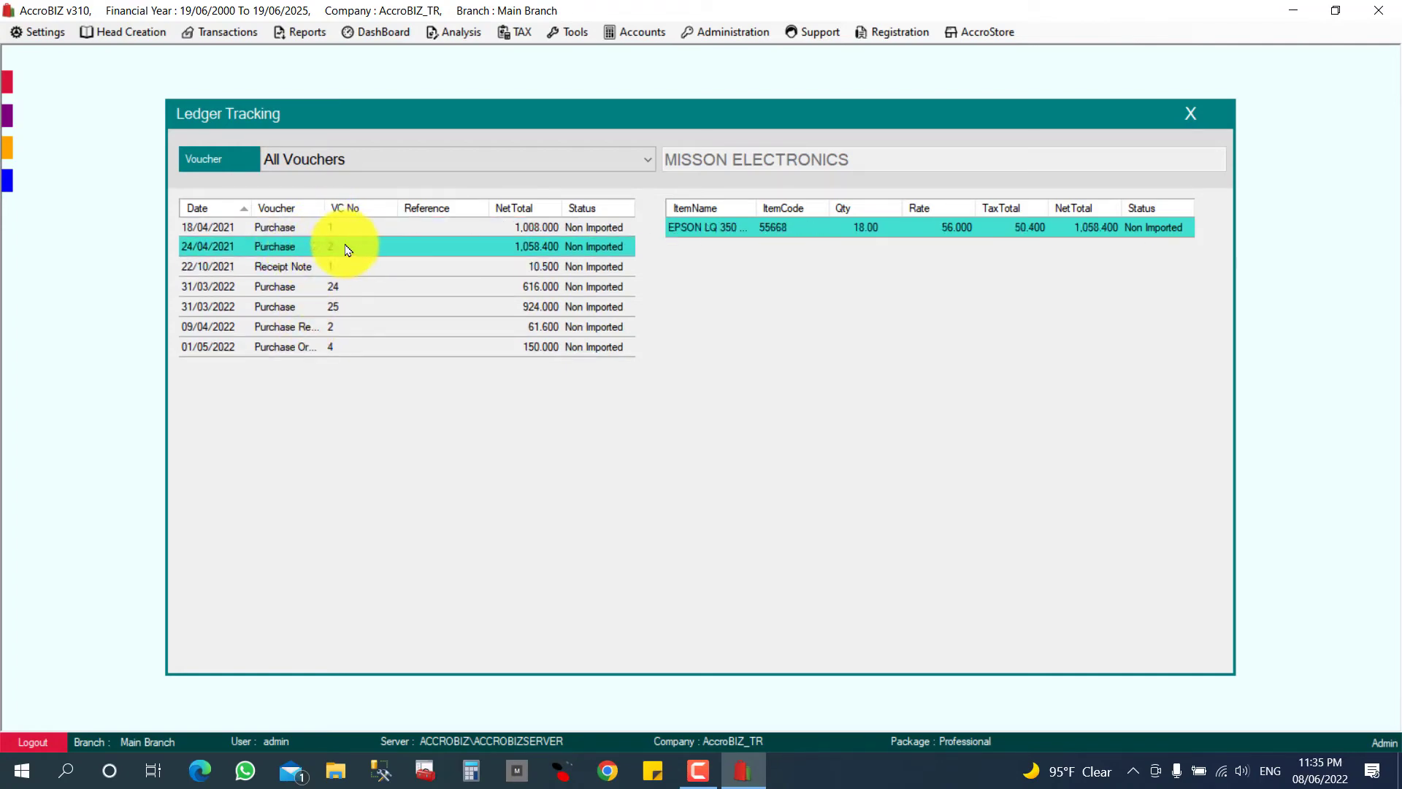
Open purchase voucher 2 from 24/04/2021, then close it
double_click(285, 255)
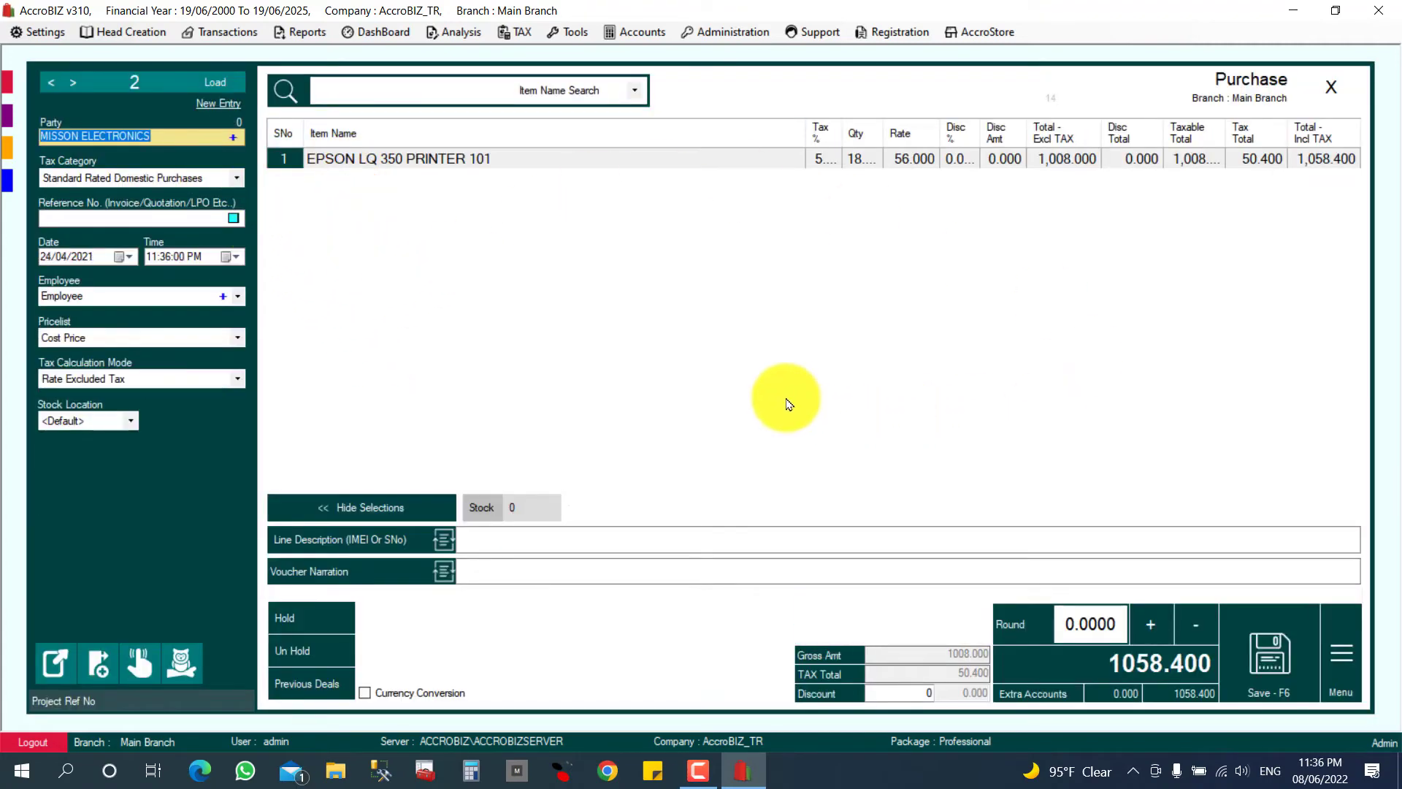
left_click(1331, 87)
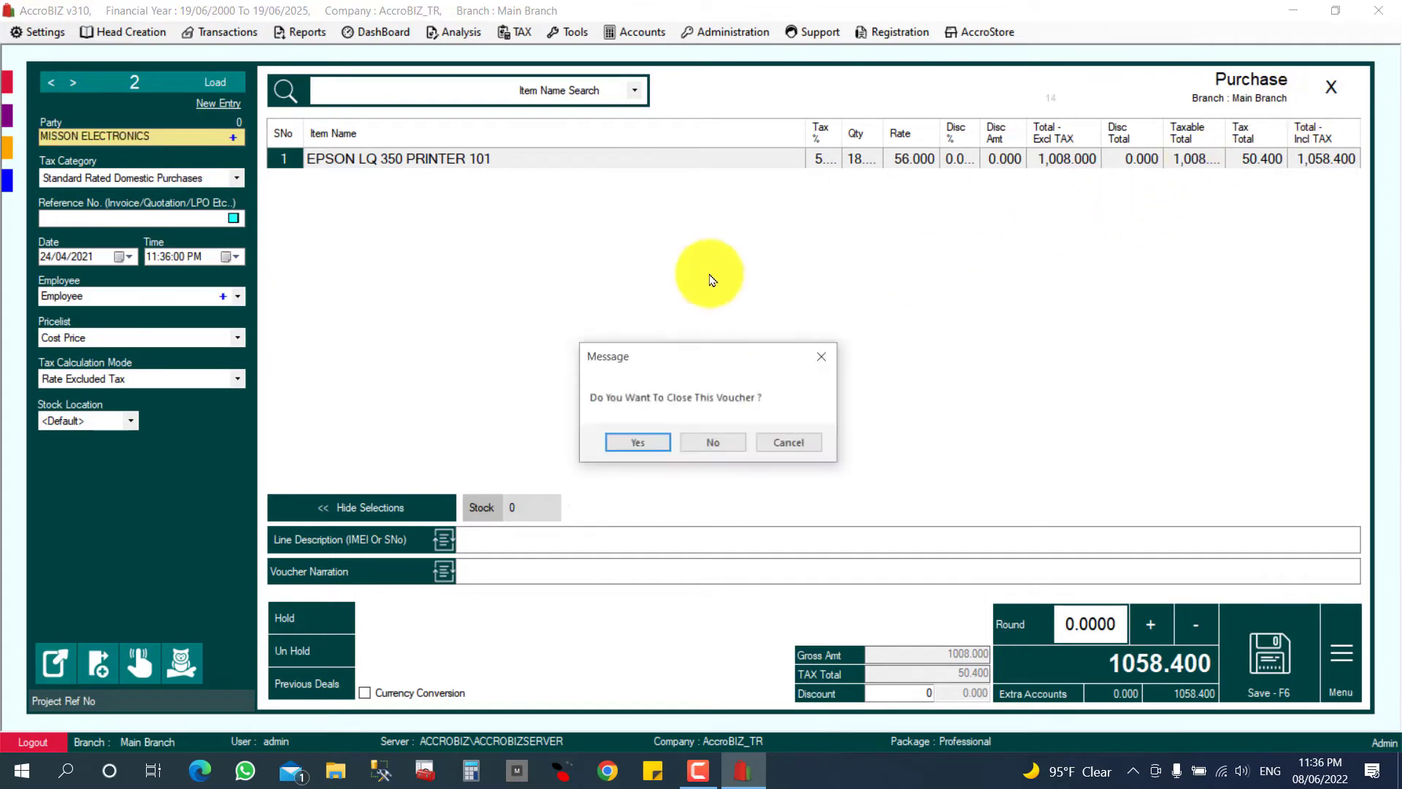
left_click(661, 445)
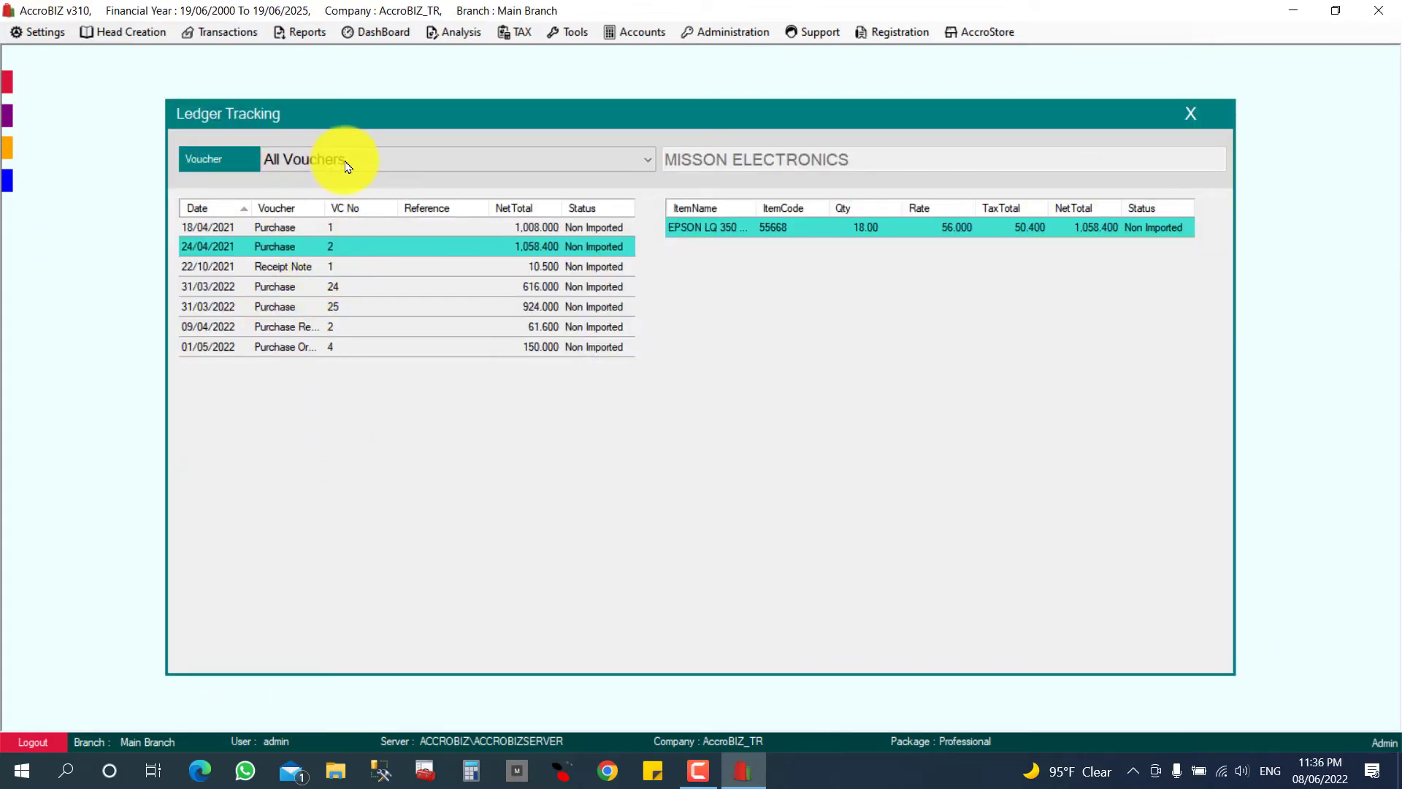
Filter tracking to Purchase, then Purchase Order vouchers, and close Ledger Tracking
left_click(400, 165)
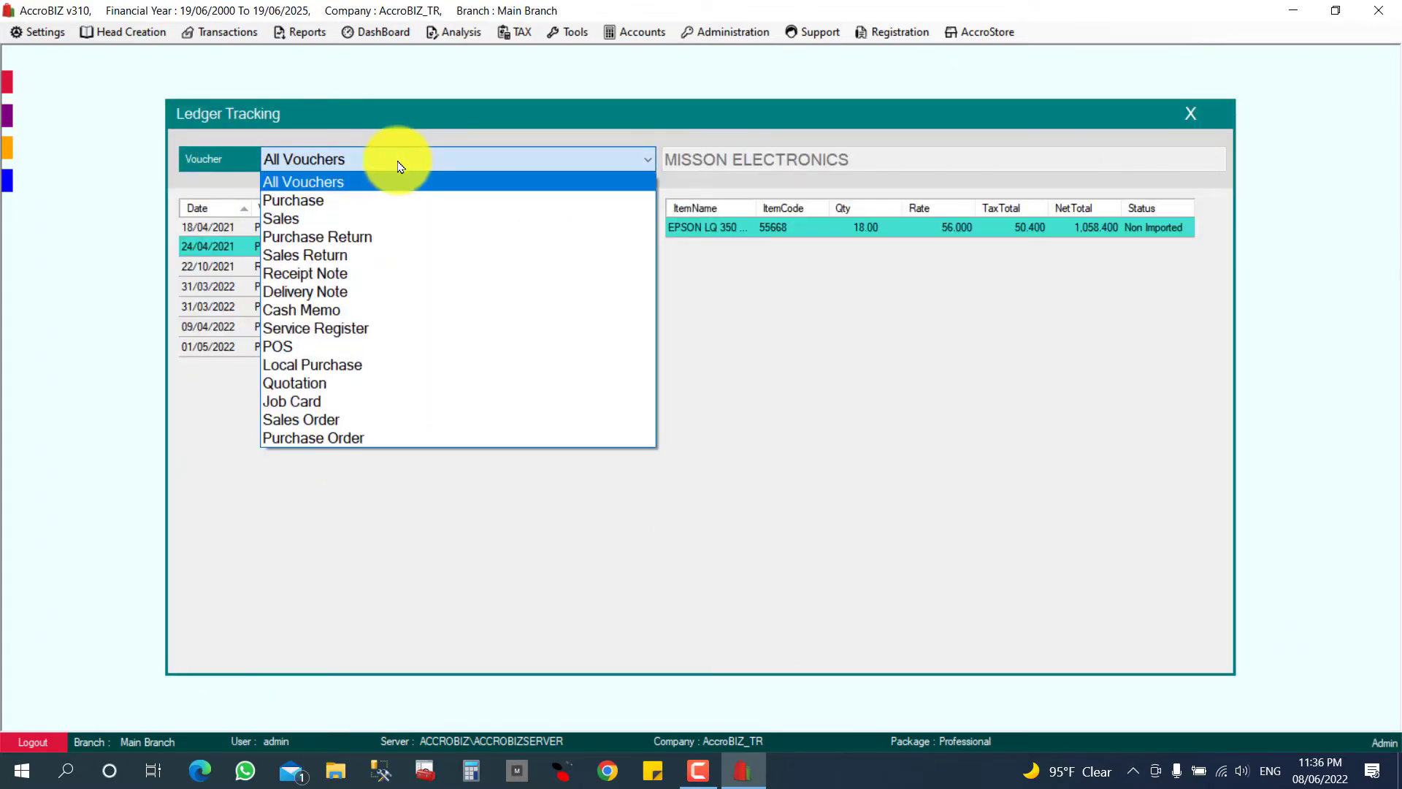
left_click(314, 201)
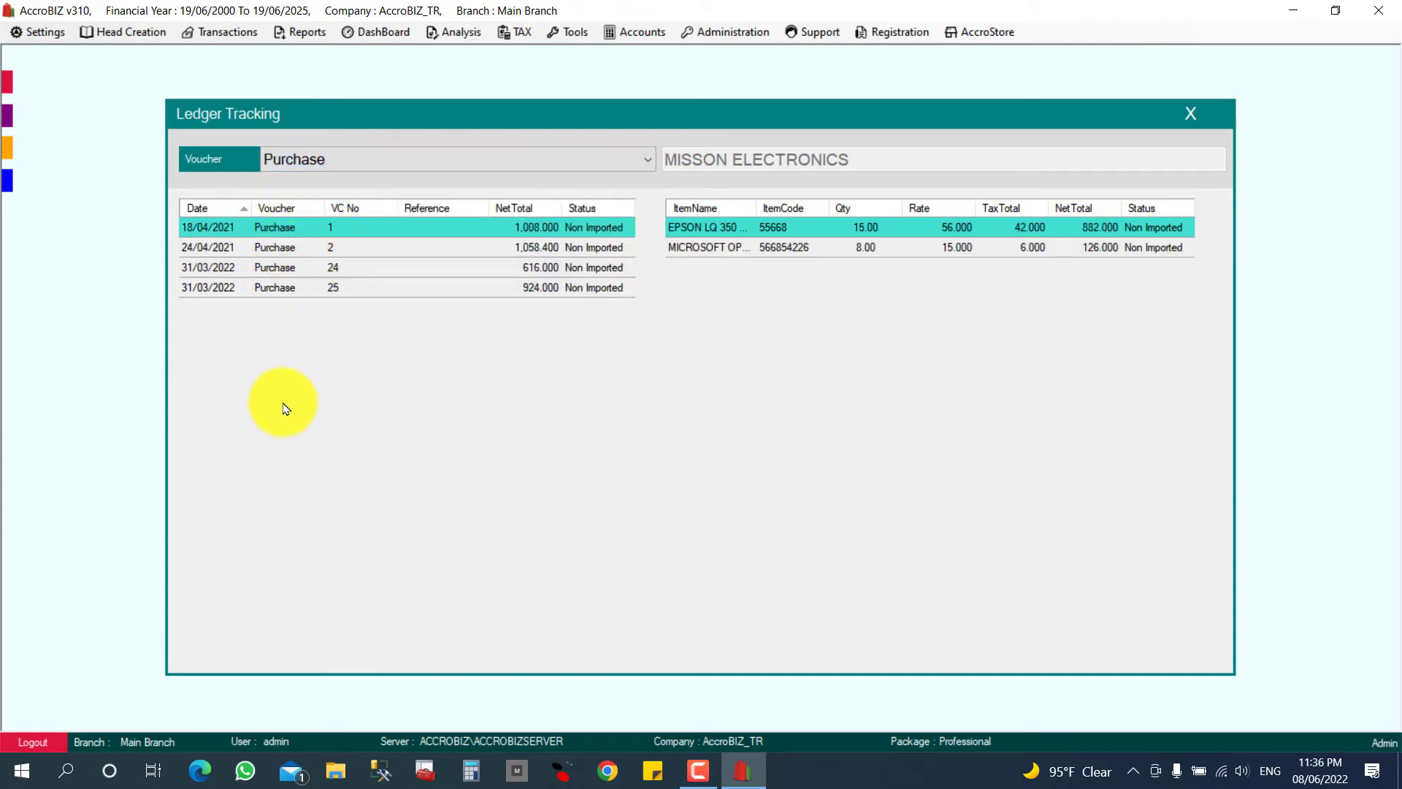
left_click(340, 166)
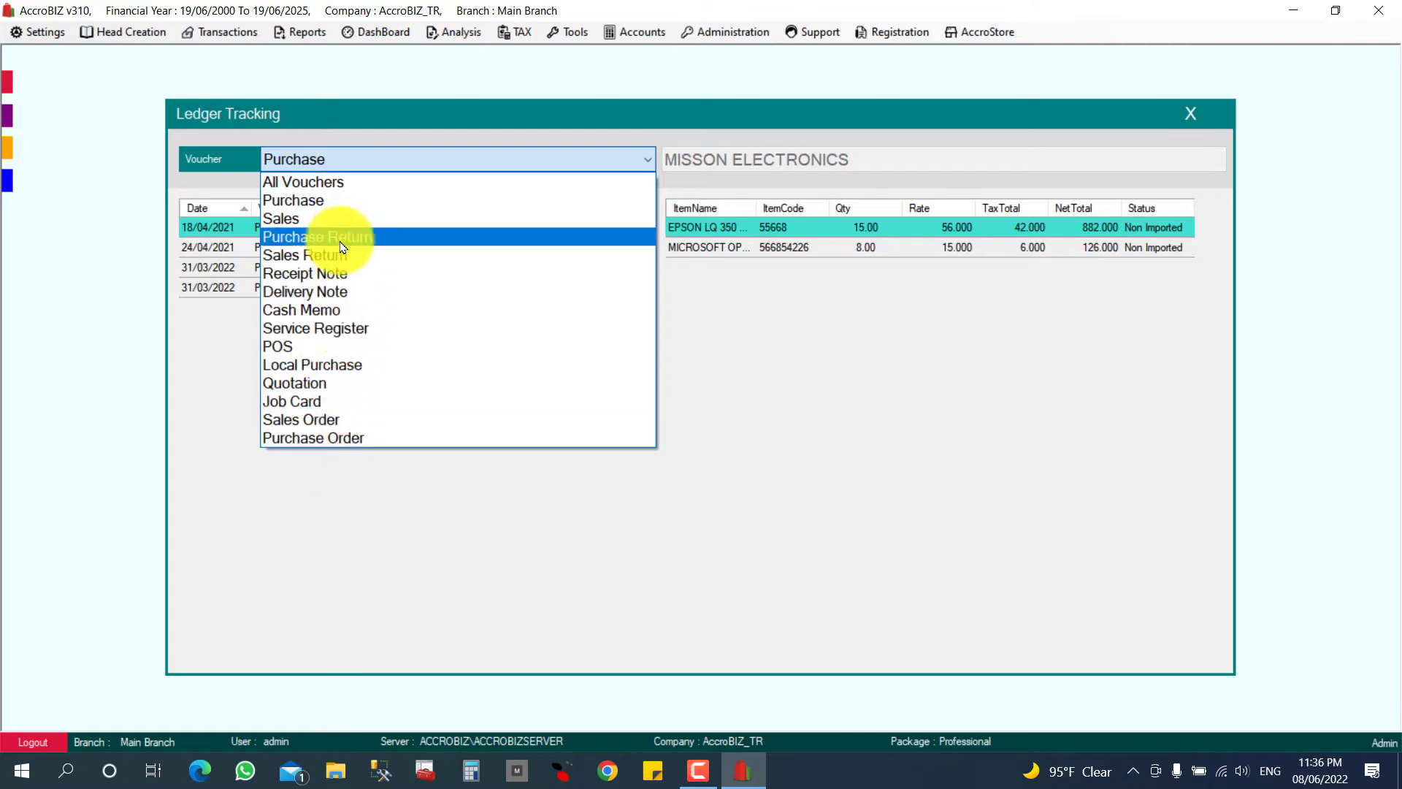
left_click(334, 439)
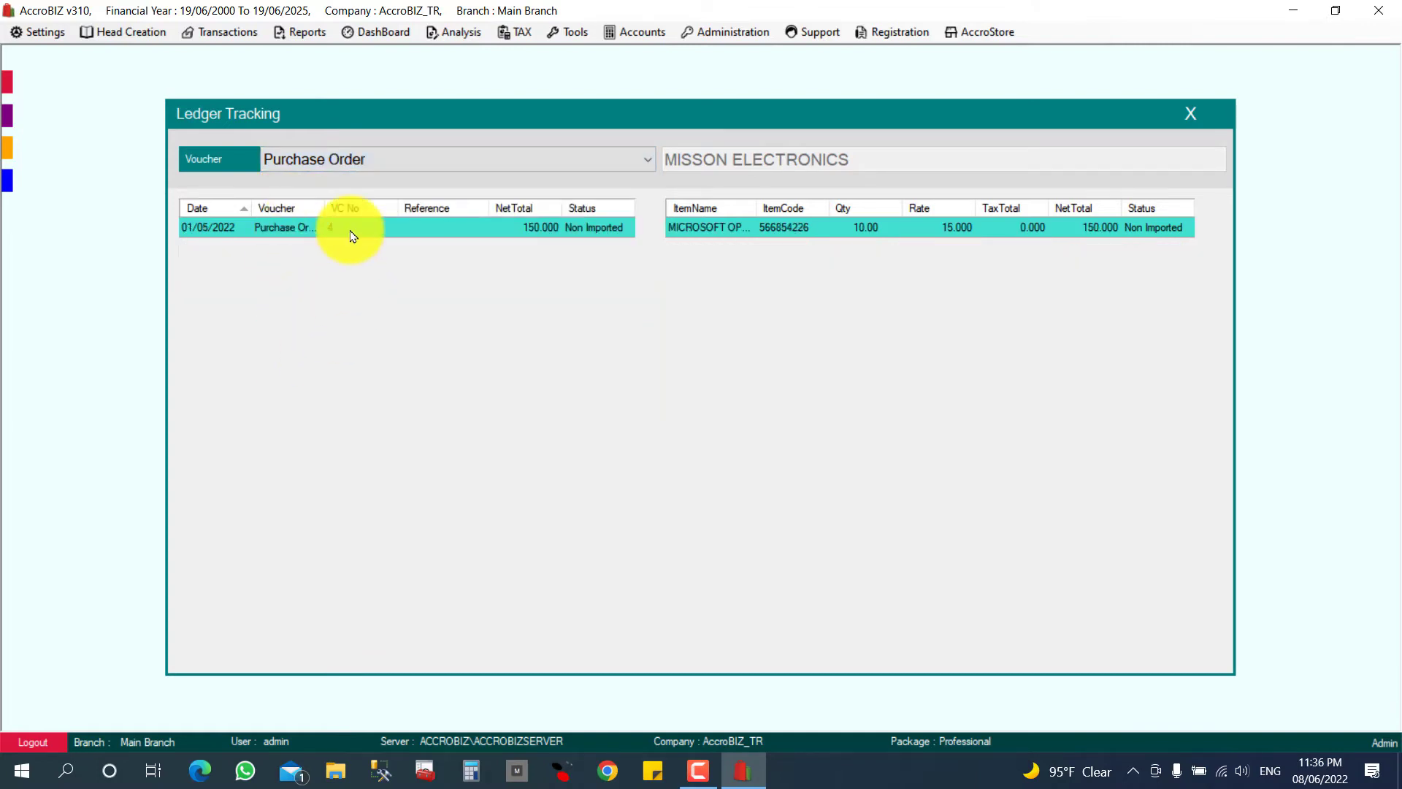
left_click(1190, 113)
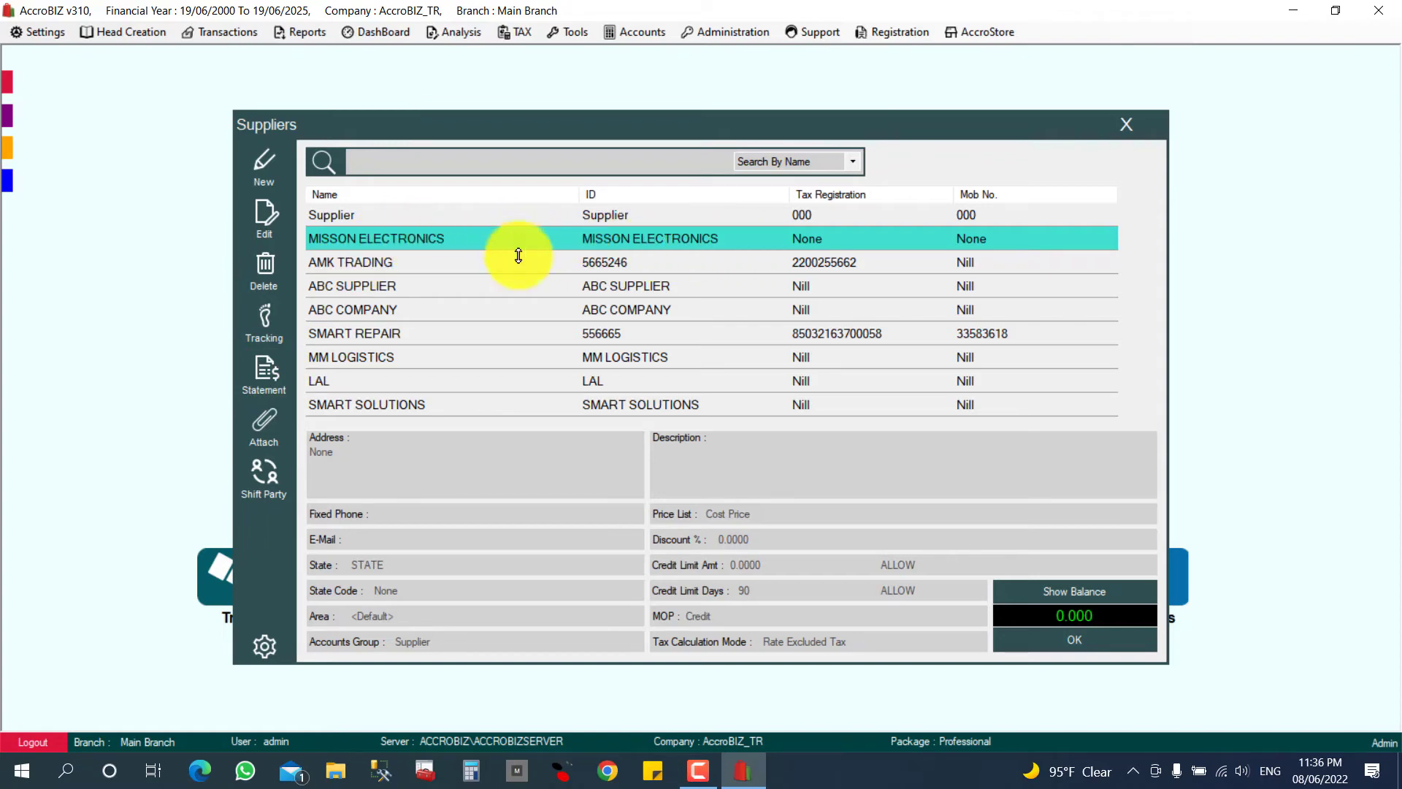
Open MISSON ELECTRONICS's statement with a Last 365 Days period and generate the standard statement
left_click(267, 391)
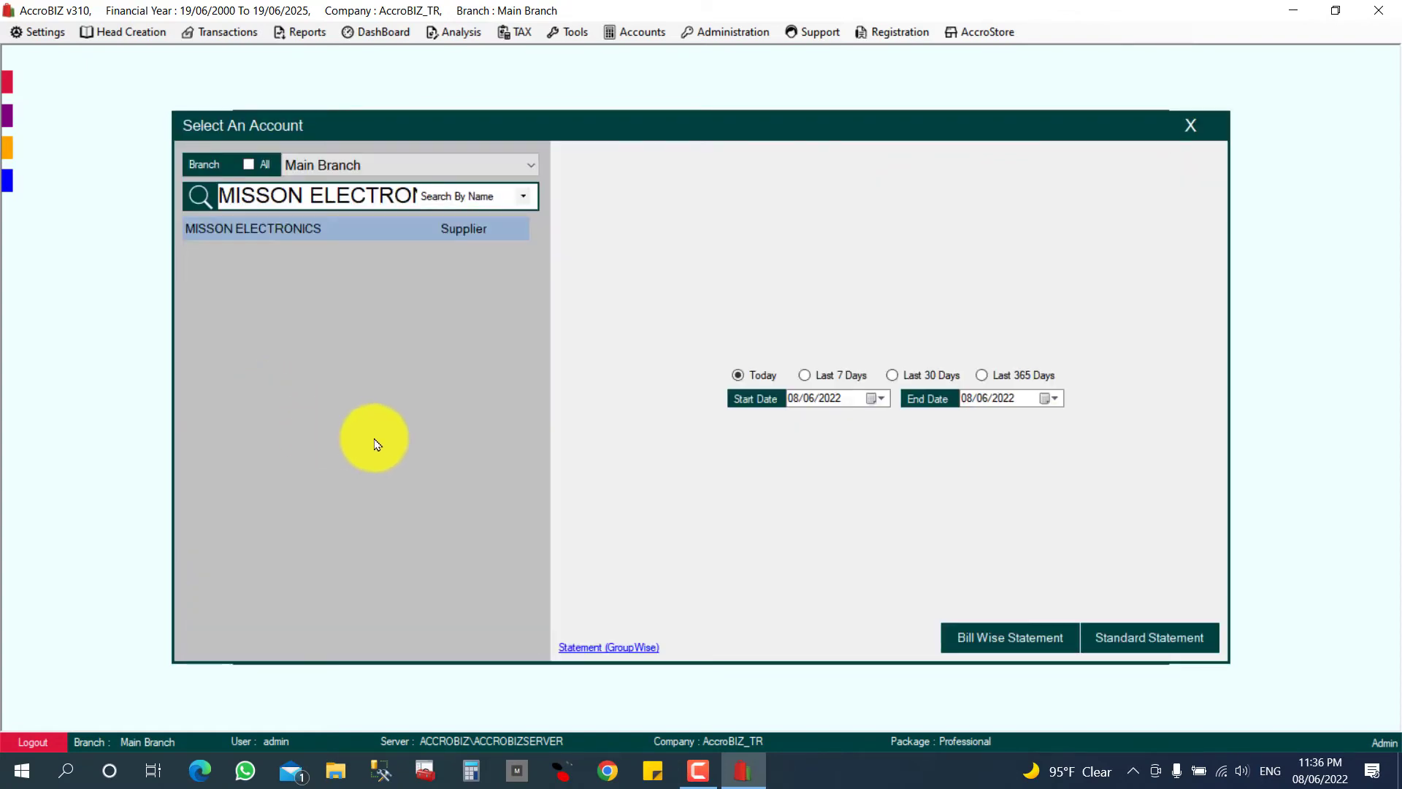
left_click(983, 376)
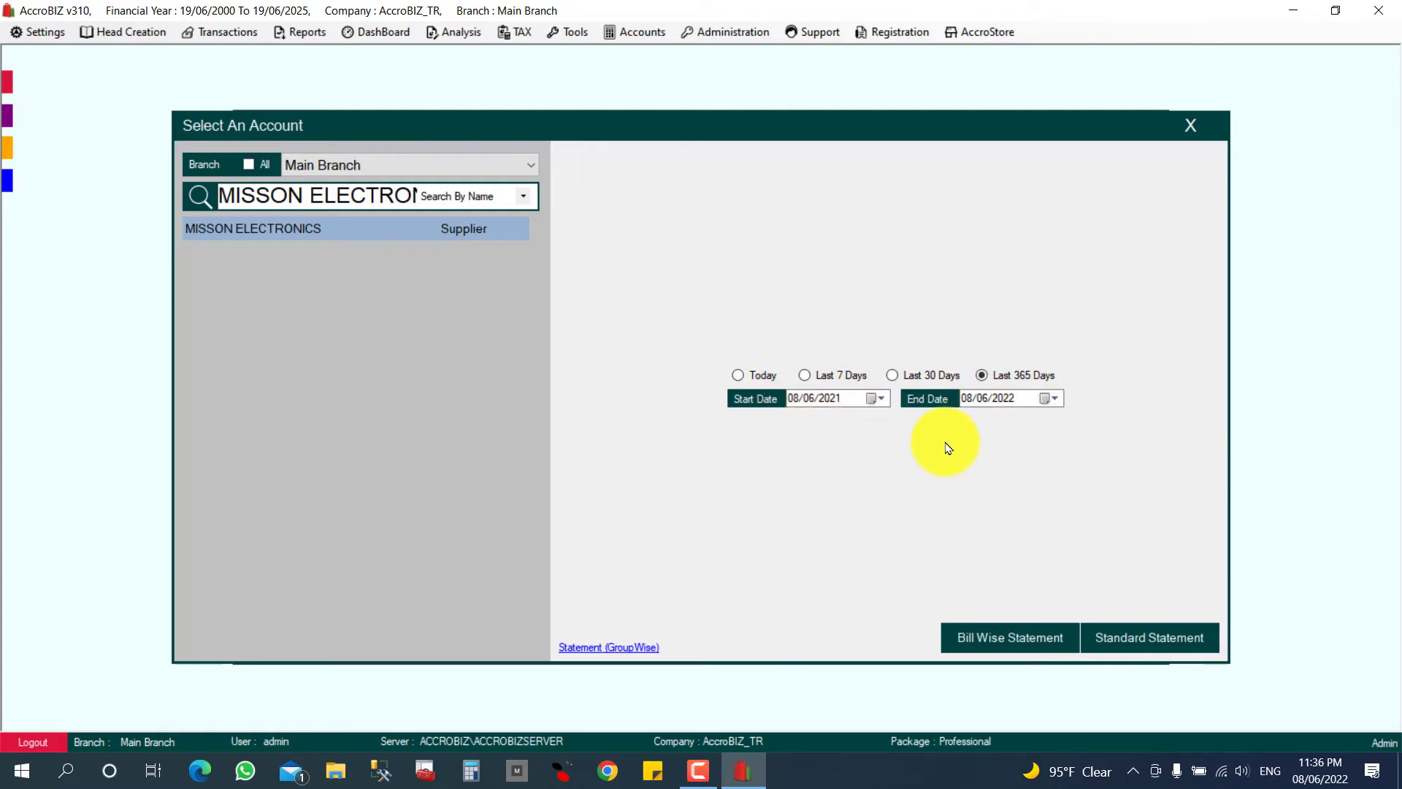
left_click(905, 382)
left_click(820, 380)
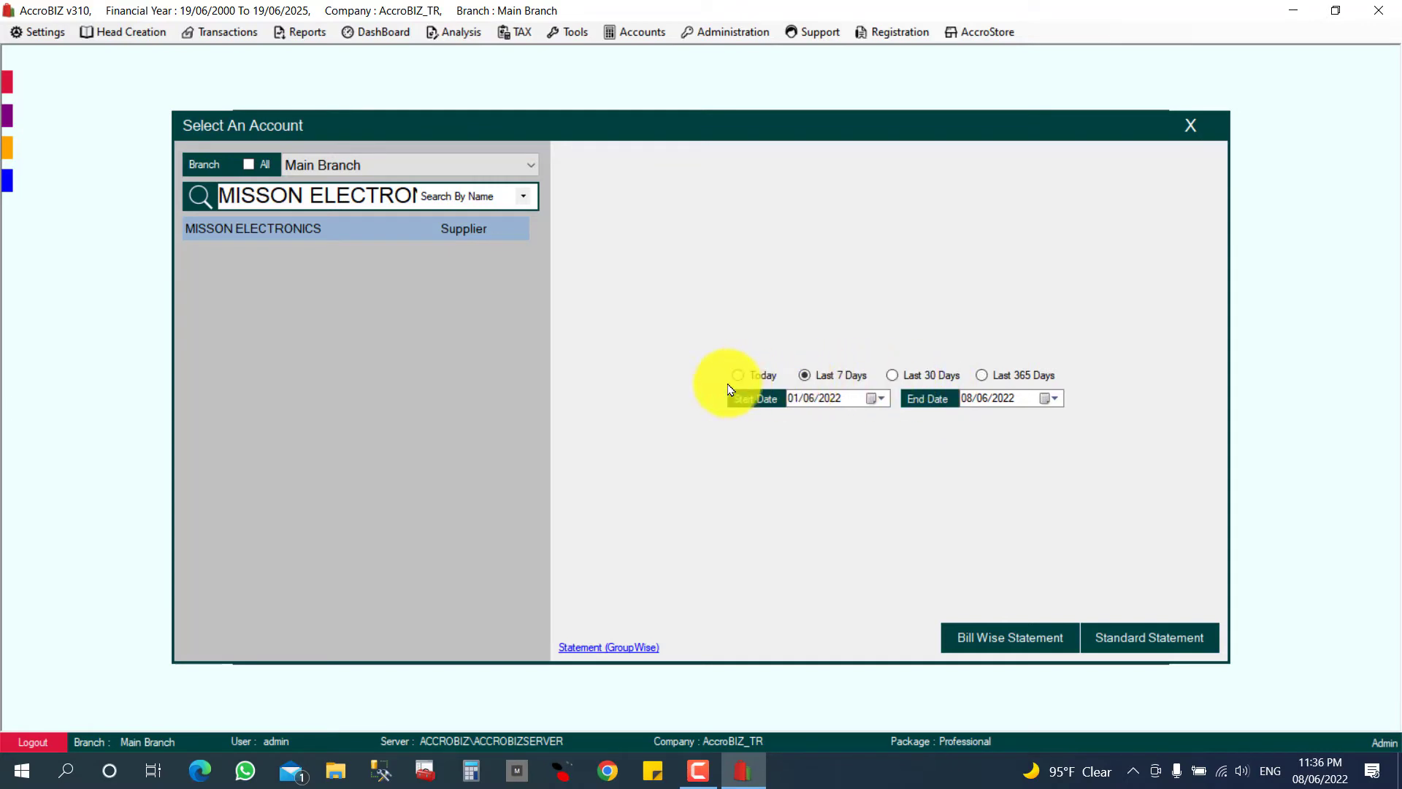
left_click(1006, 380)
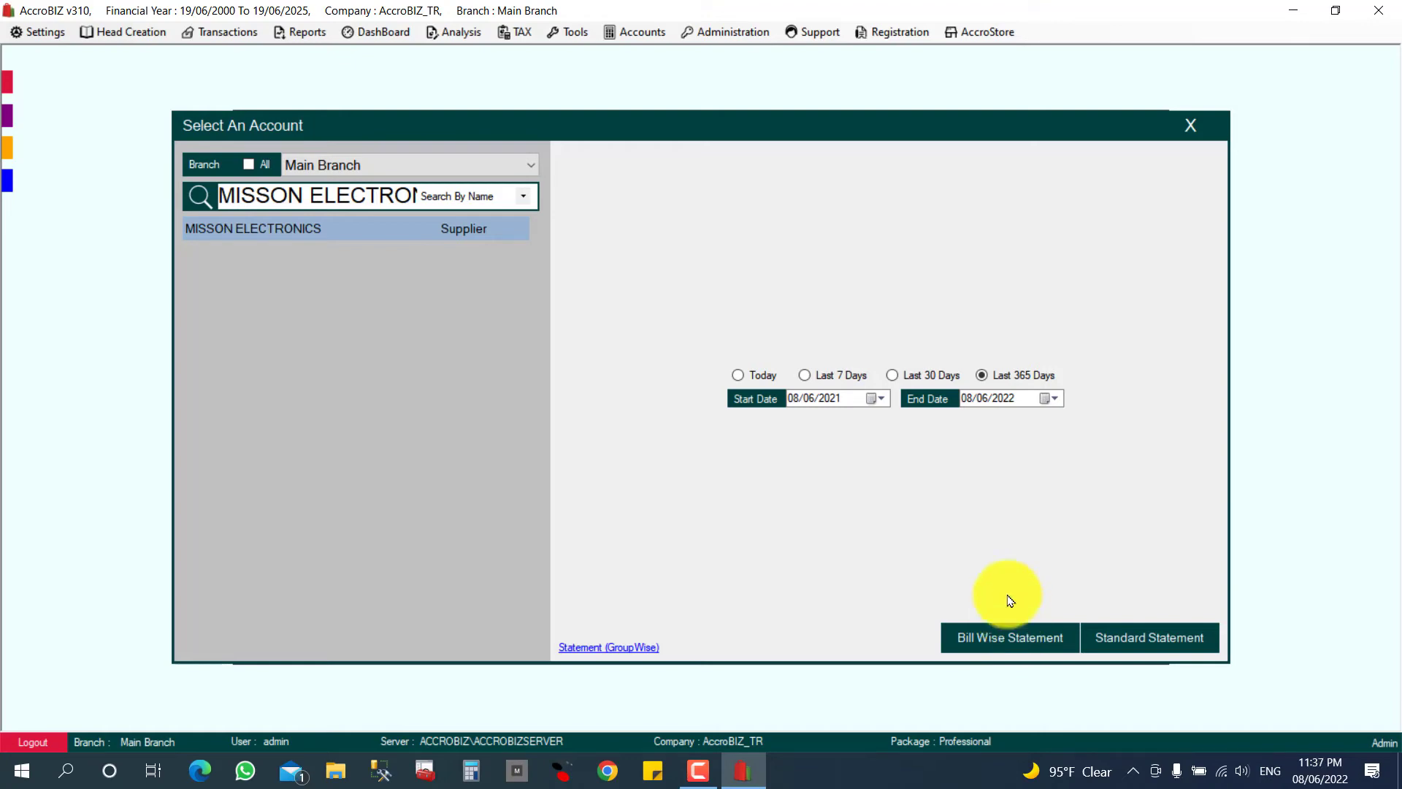
left_click(1144, 637)
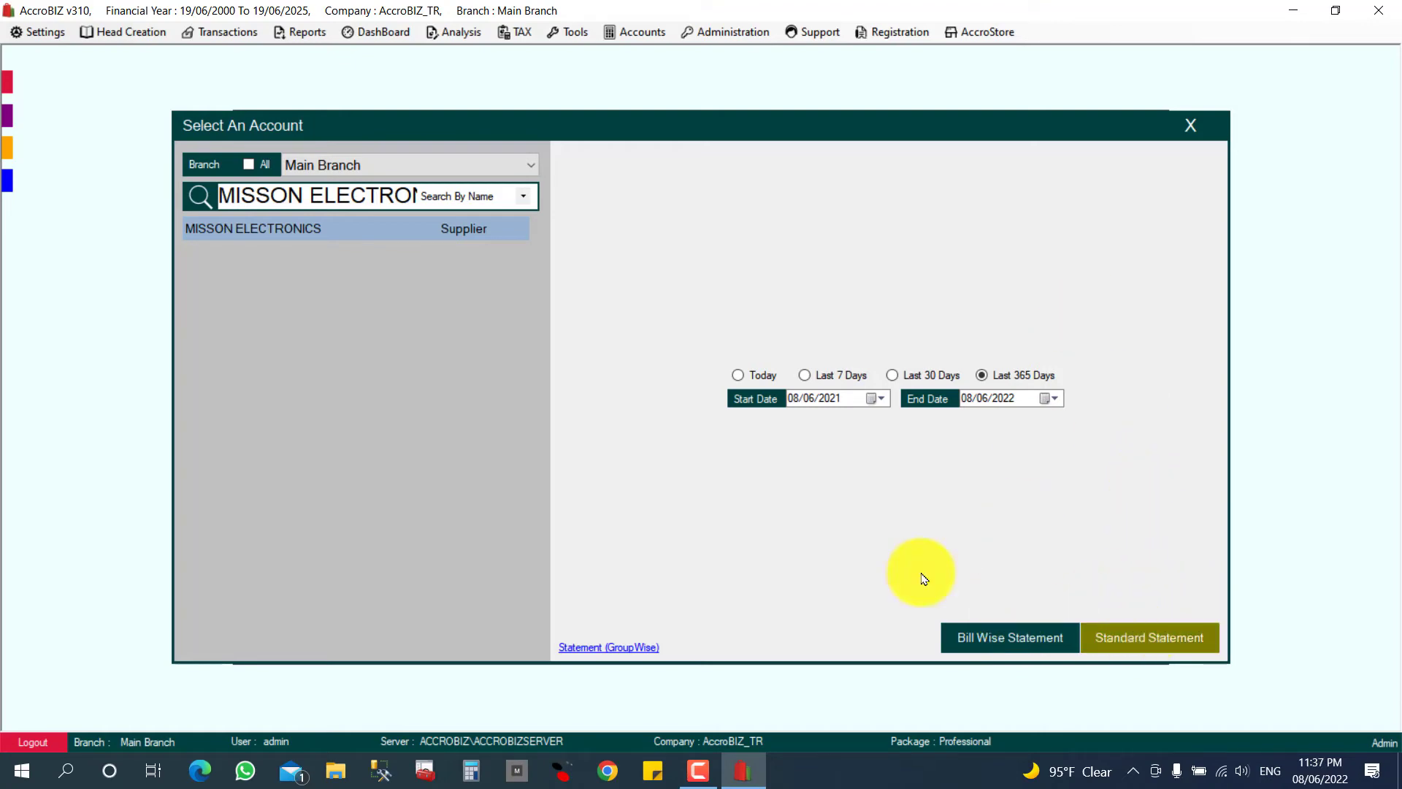
left_click(212, 408)
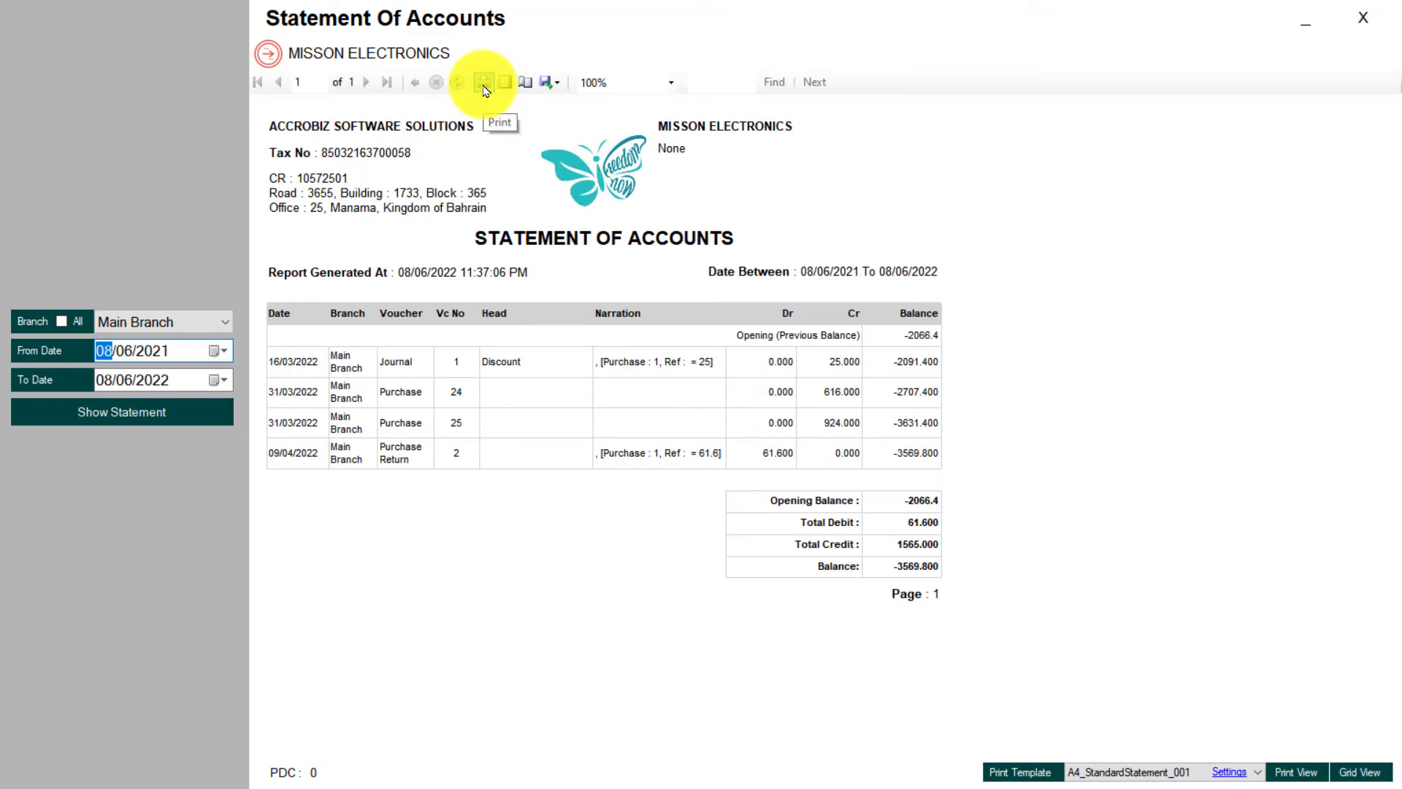
left_click(552, 86)
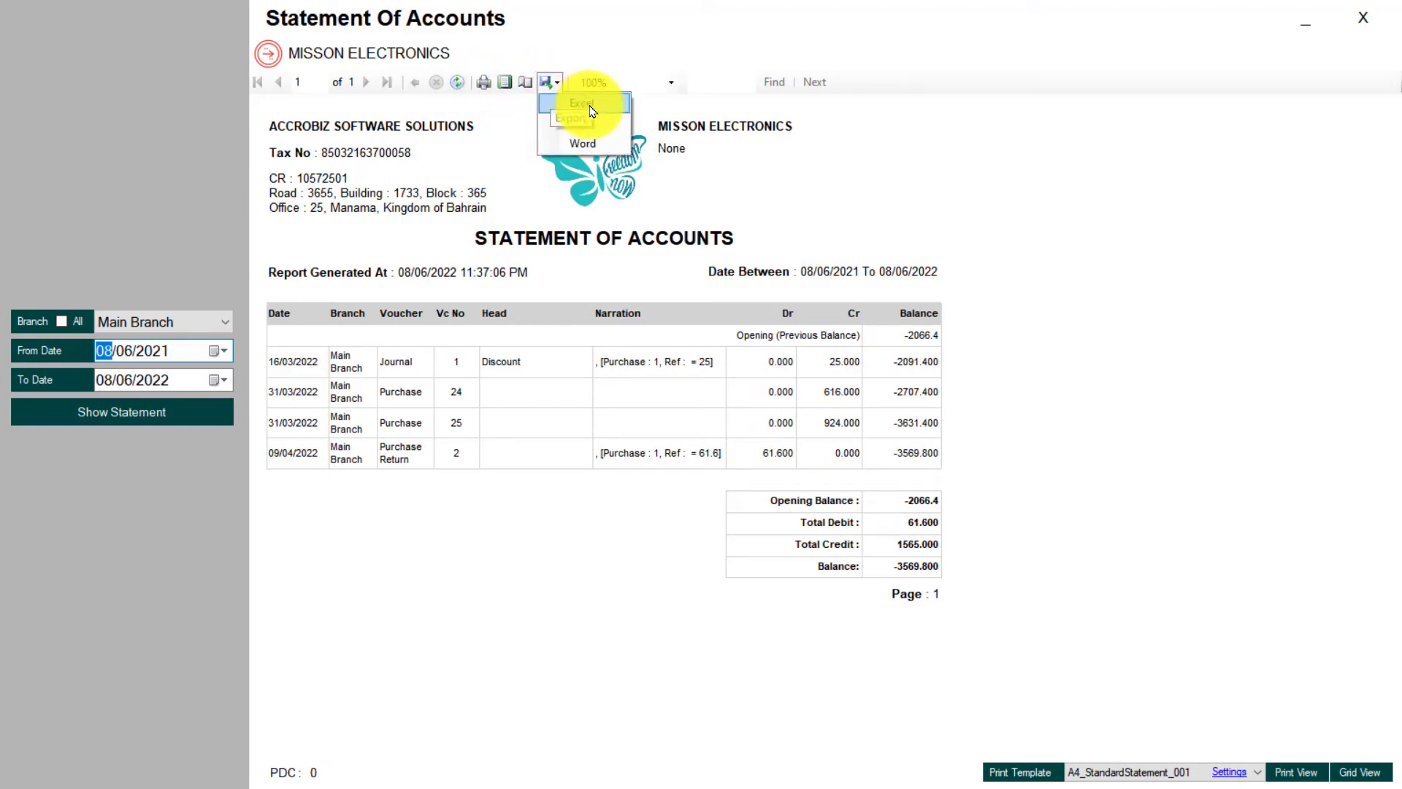
left_click(603, 126)
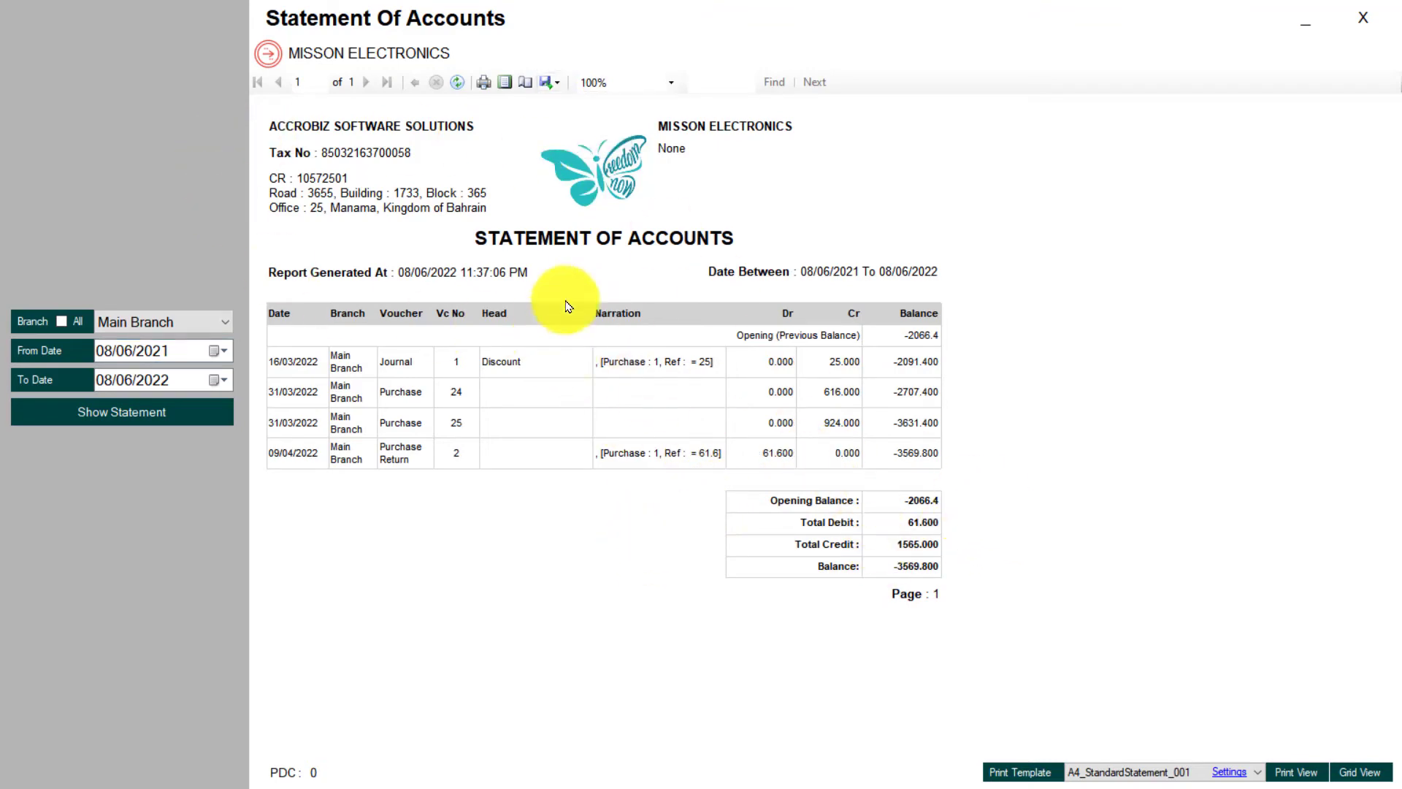
left_click(1363, 17)
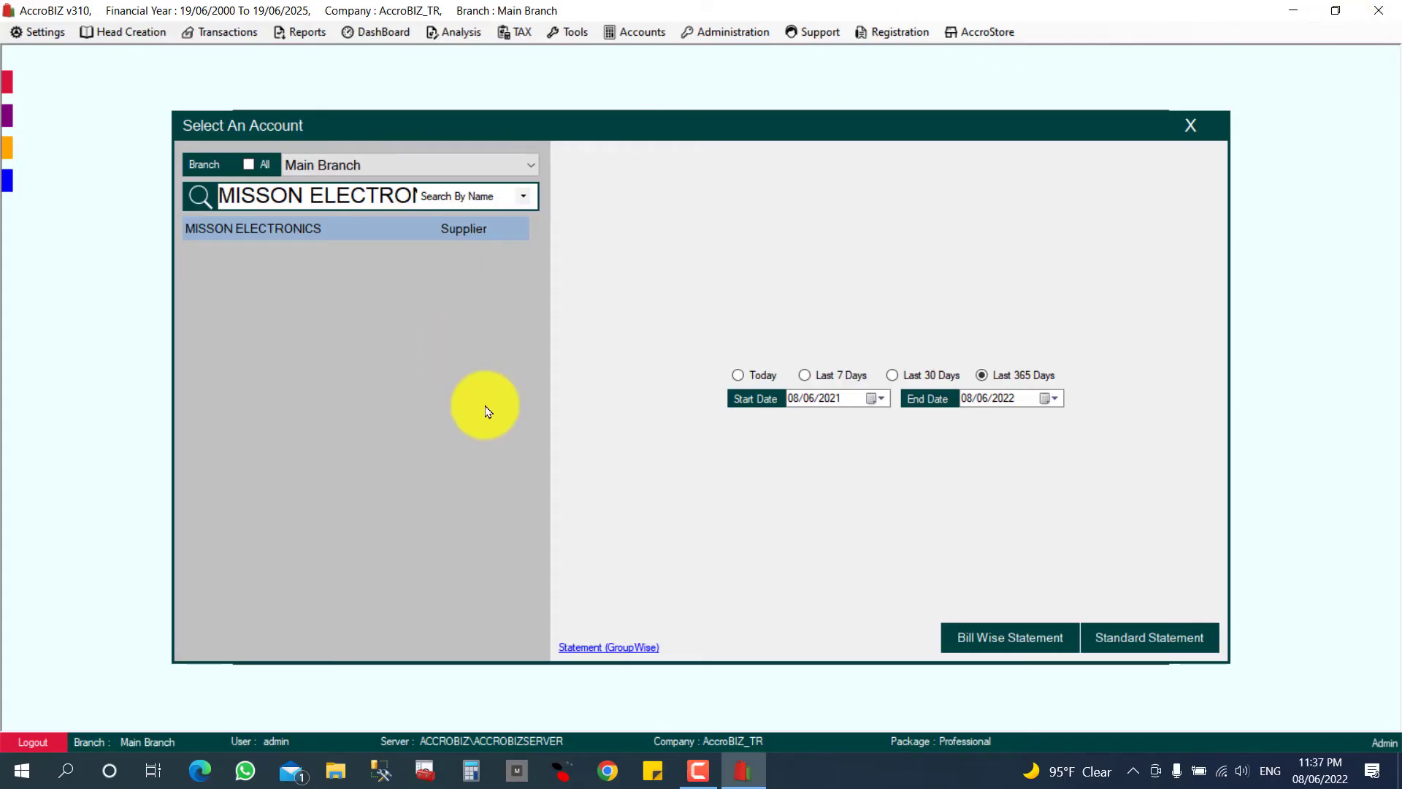
Show MISSON ELECTRONICS's bill-wise report, comparing A4_BillWise_All and A4_BillWise_Aging templates
left_click(1001, 646)
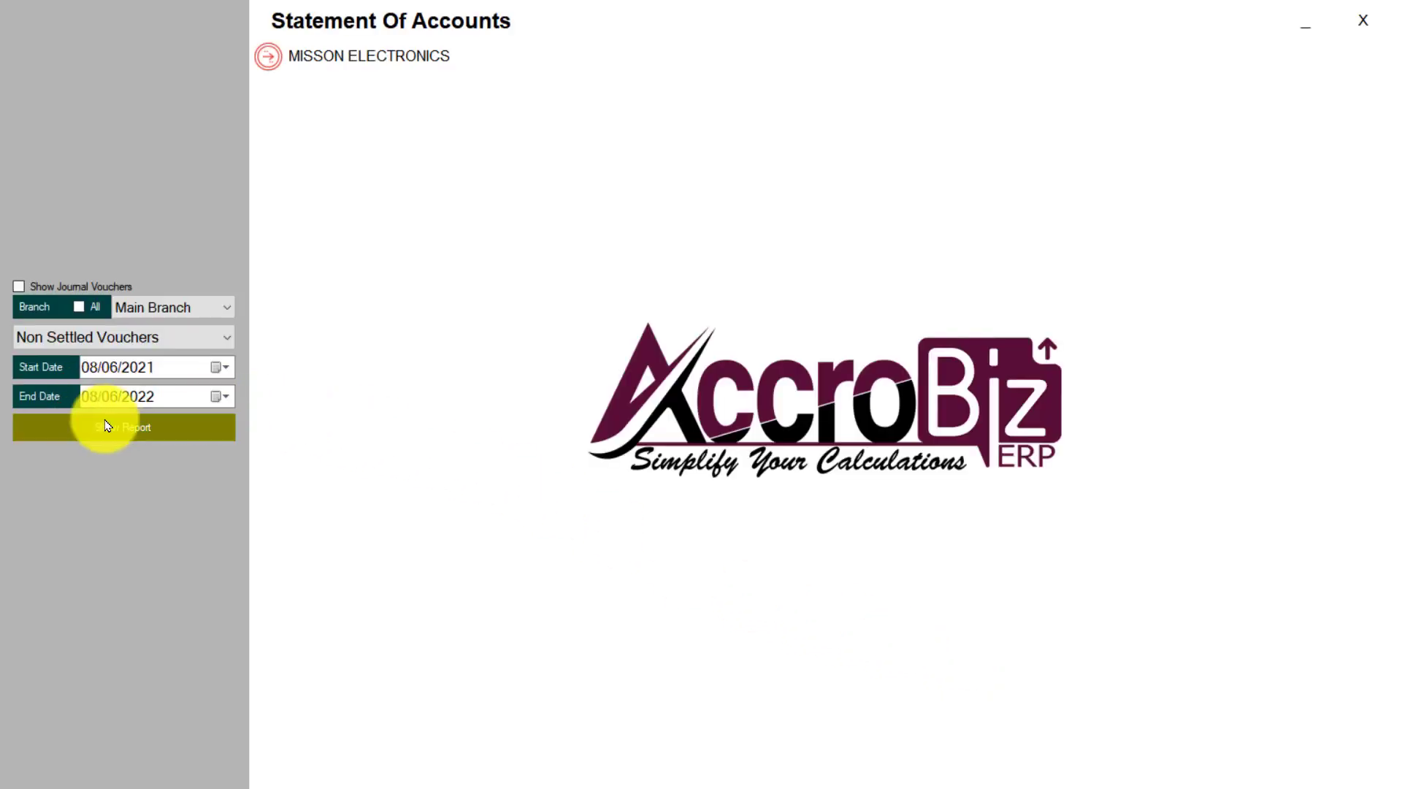
left_click(132, 435)
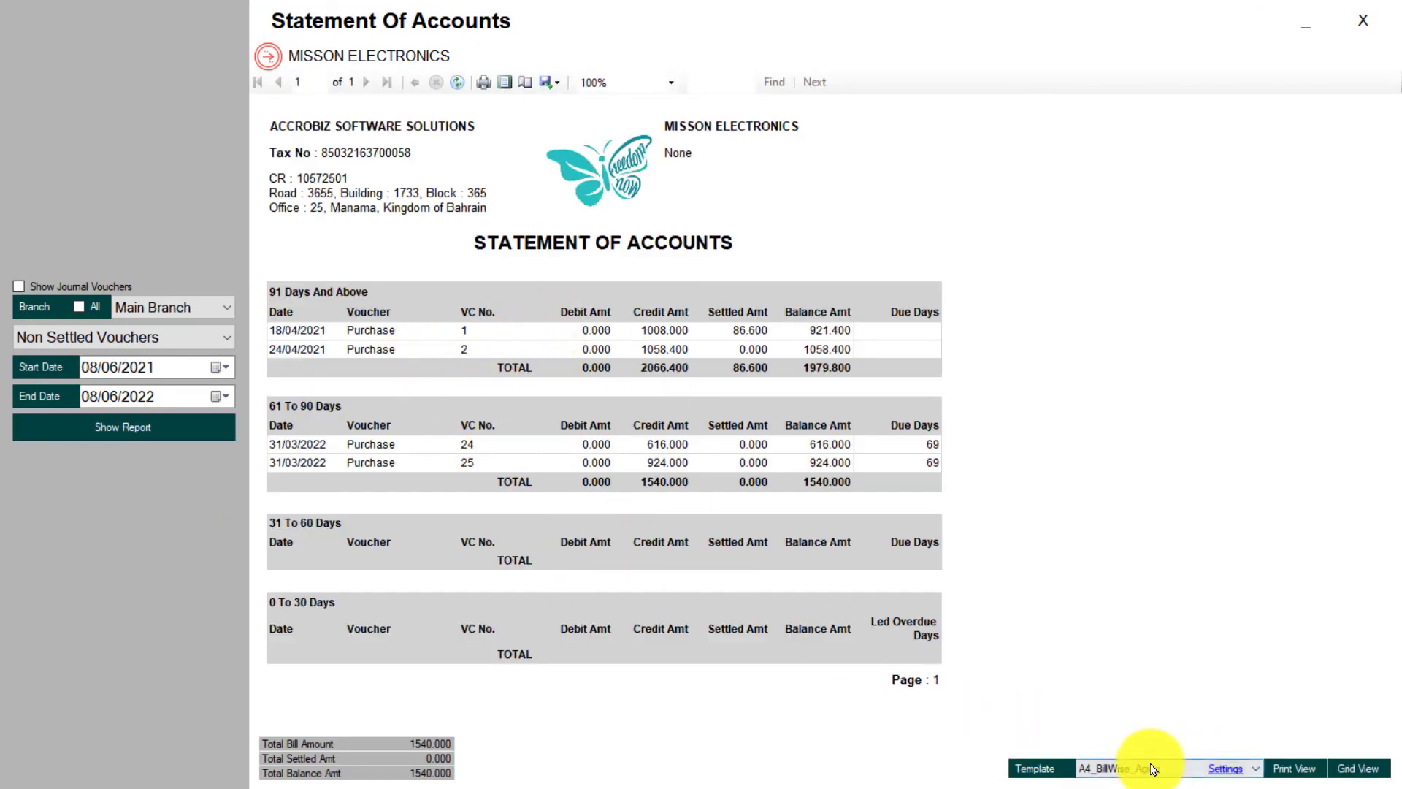
left_click(1145, 753)
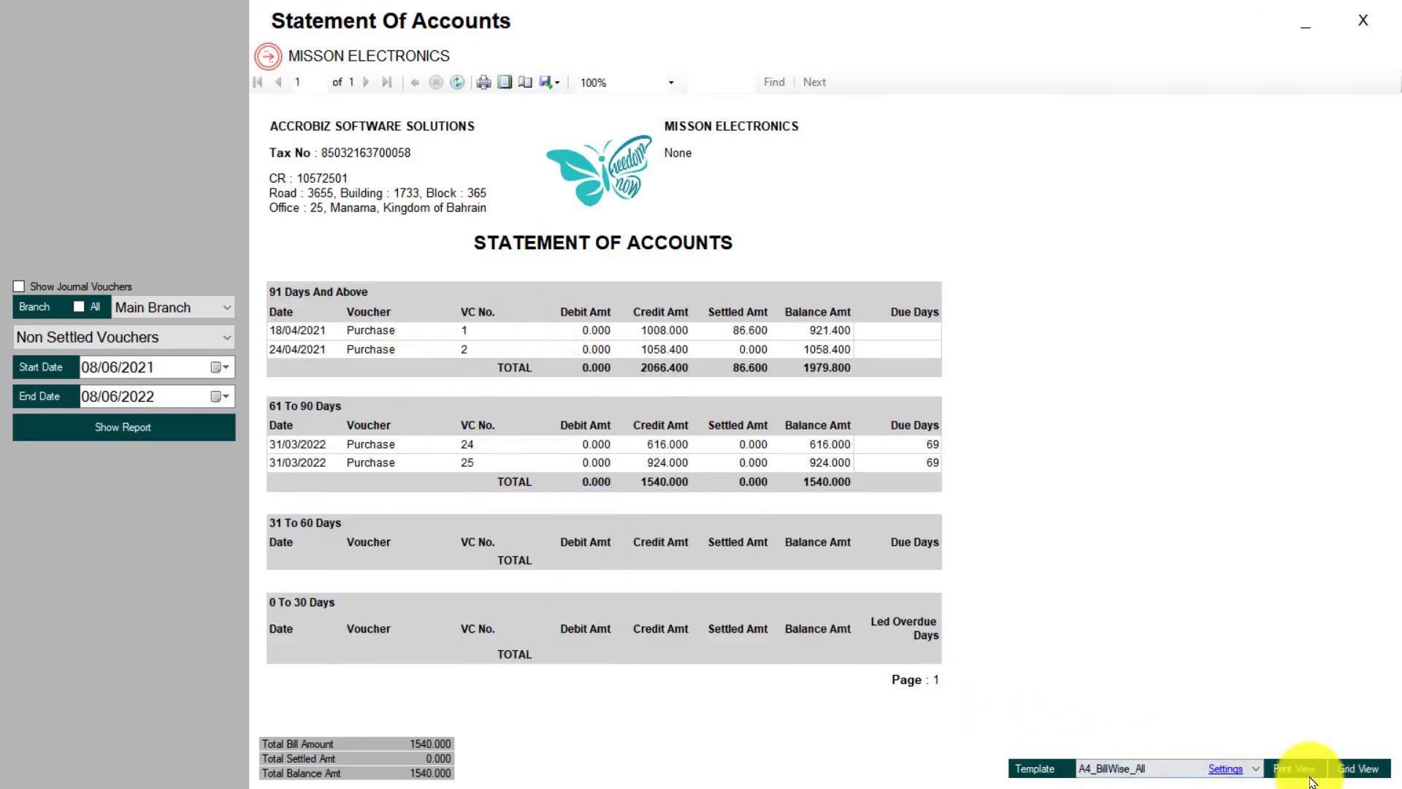
left_click(1294, 776)
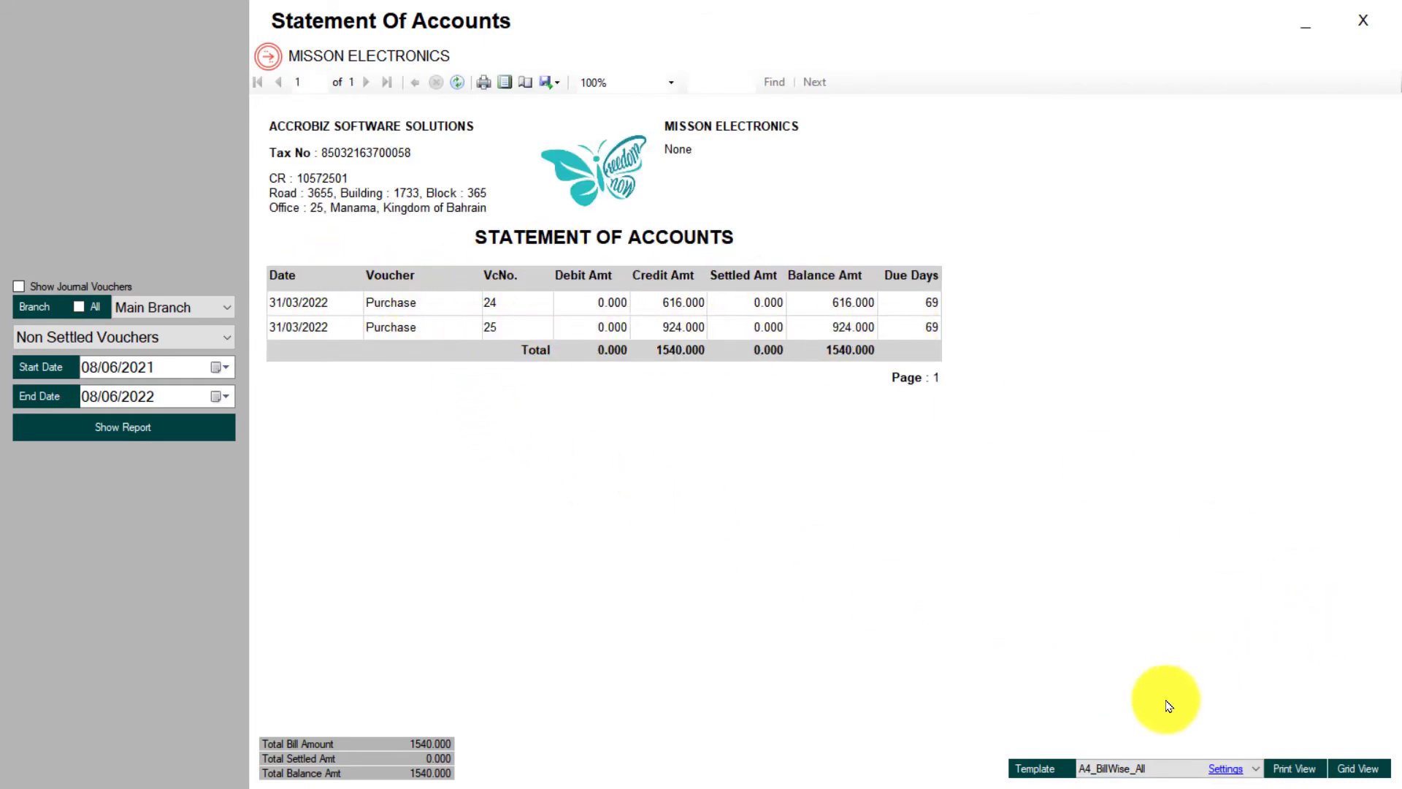
left_click(1131, 773)
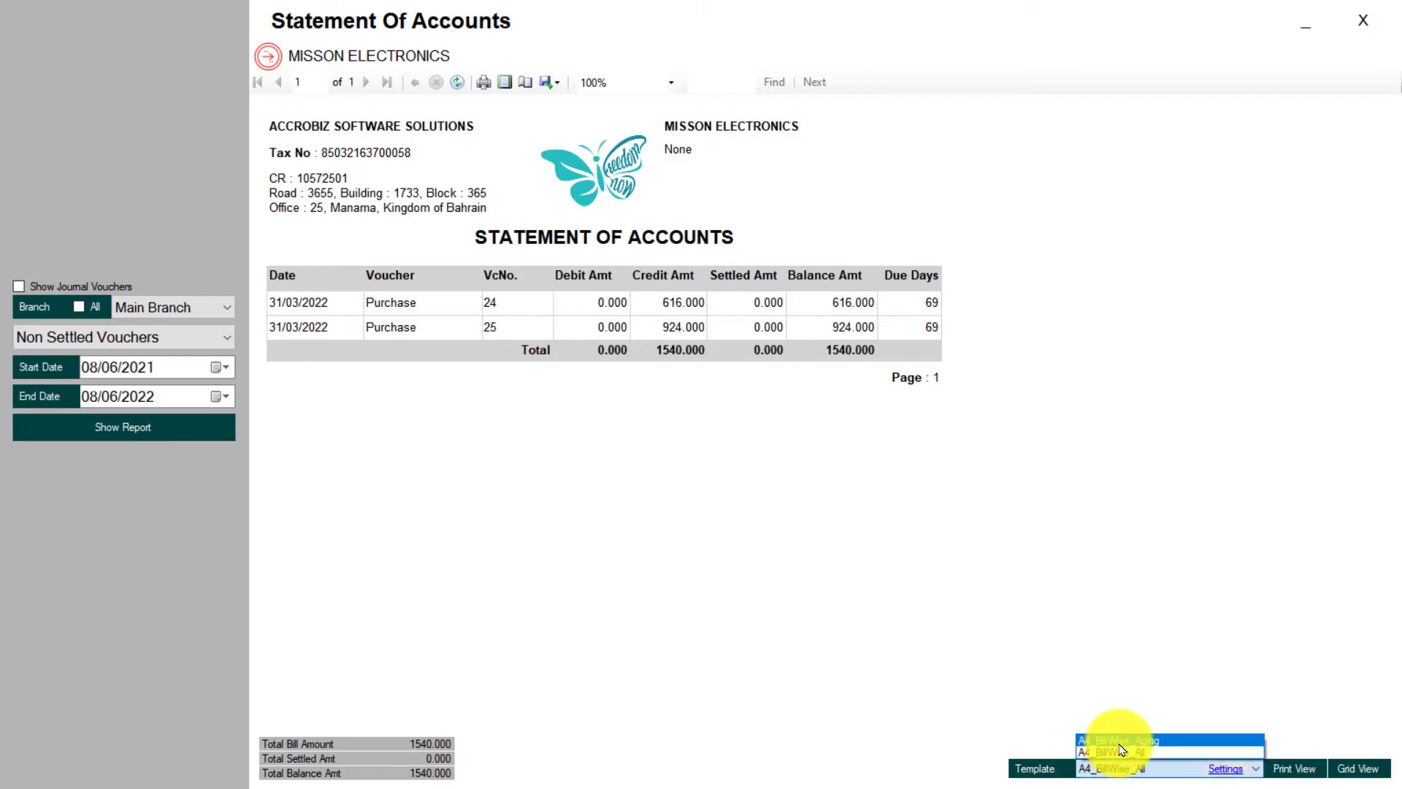
left_click(1294, 768)
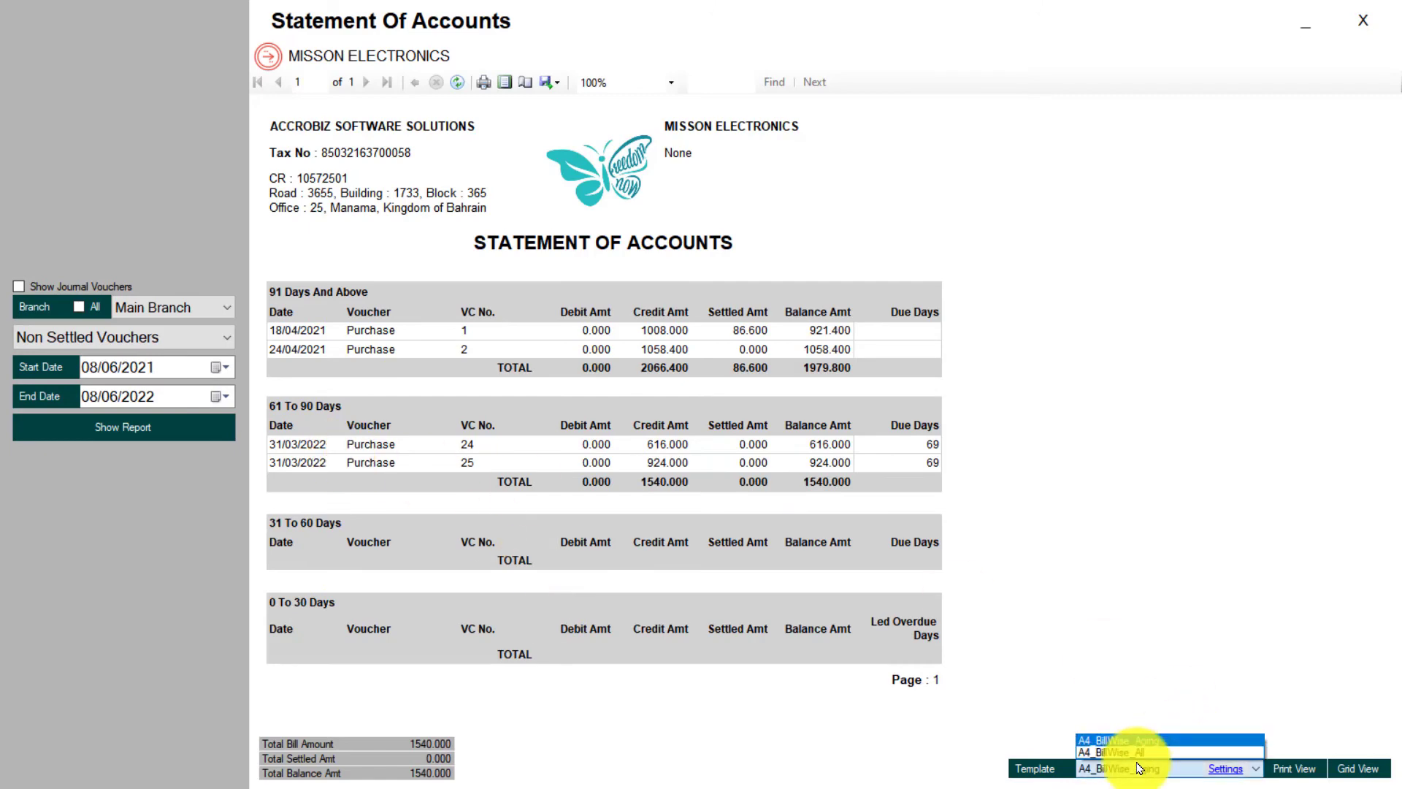
left_click(1135, 753)
Redraw MISSON ELECTRONICS's bill-wise statement as a single table with all vouchers
left_click(1297, 768)
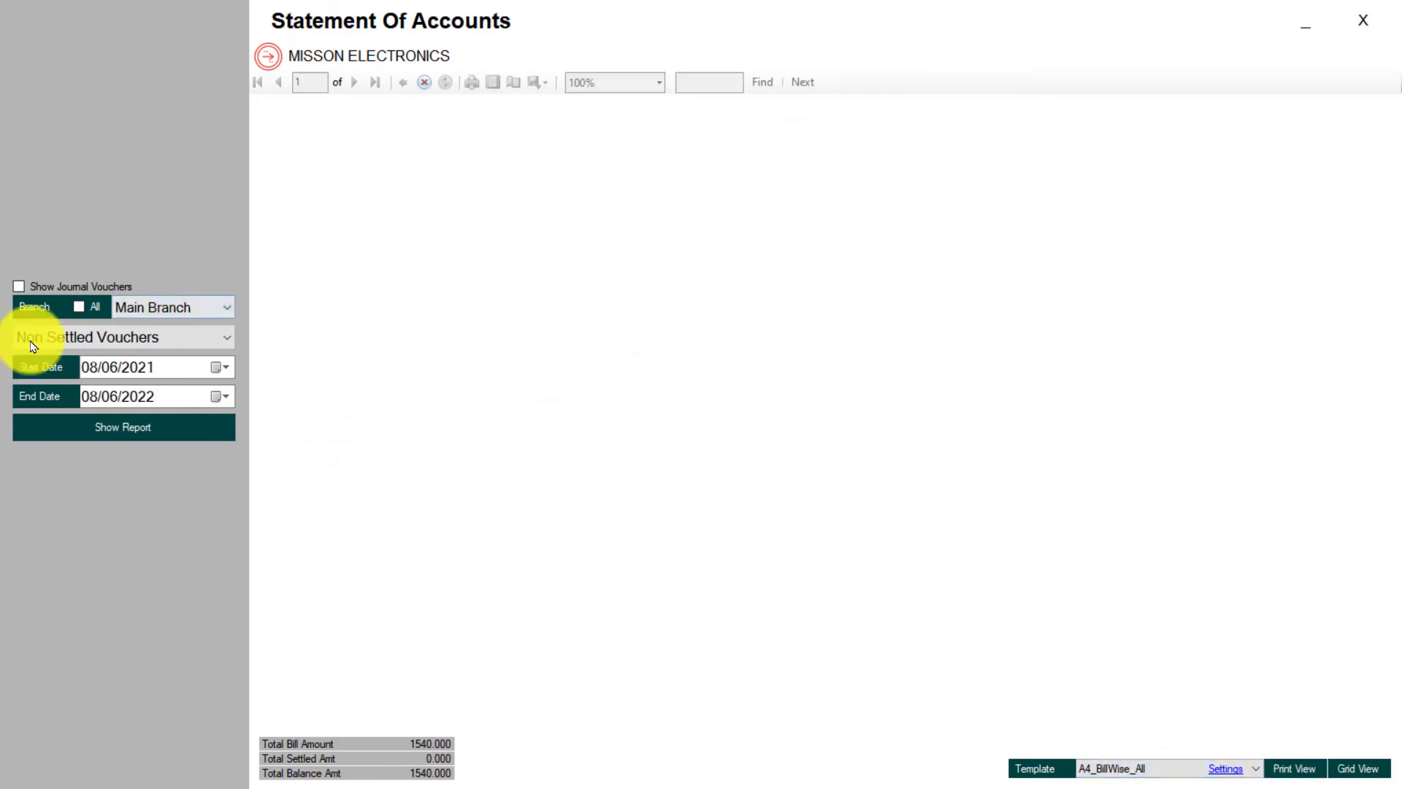
left_click(103, 337)
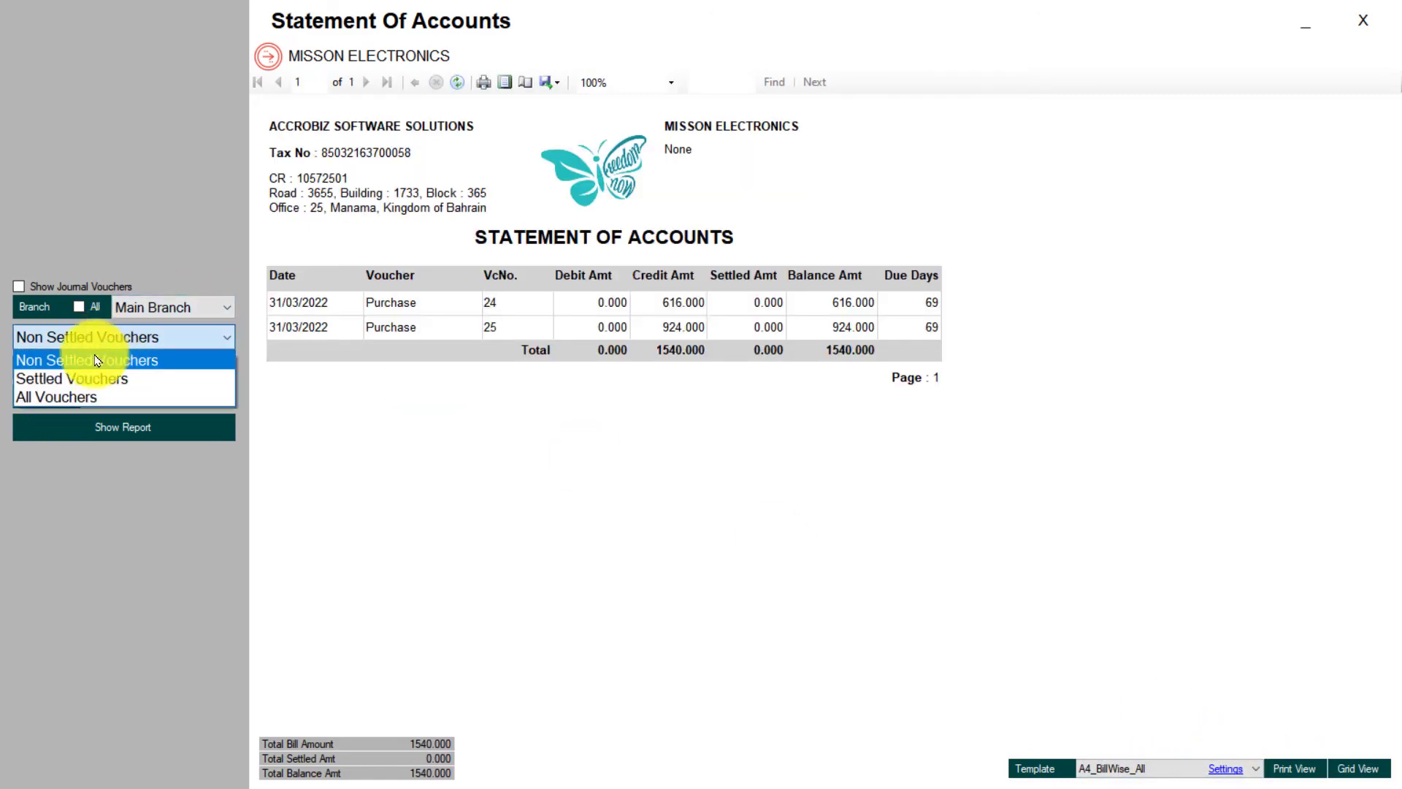
left_click(36, 398)
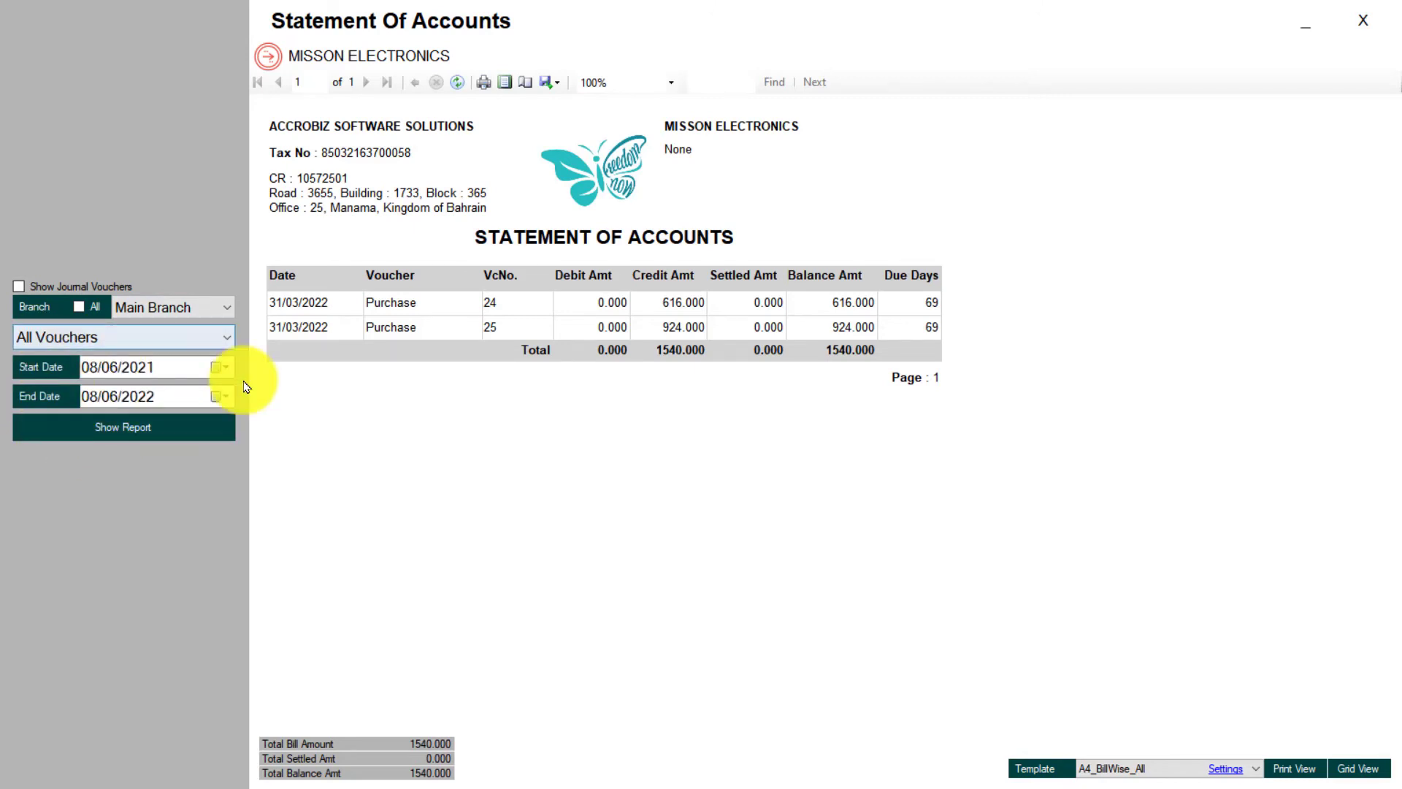
left_click(110, 427)
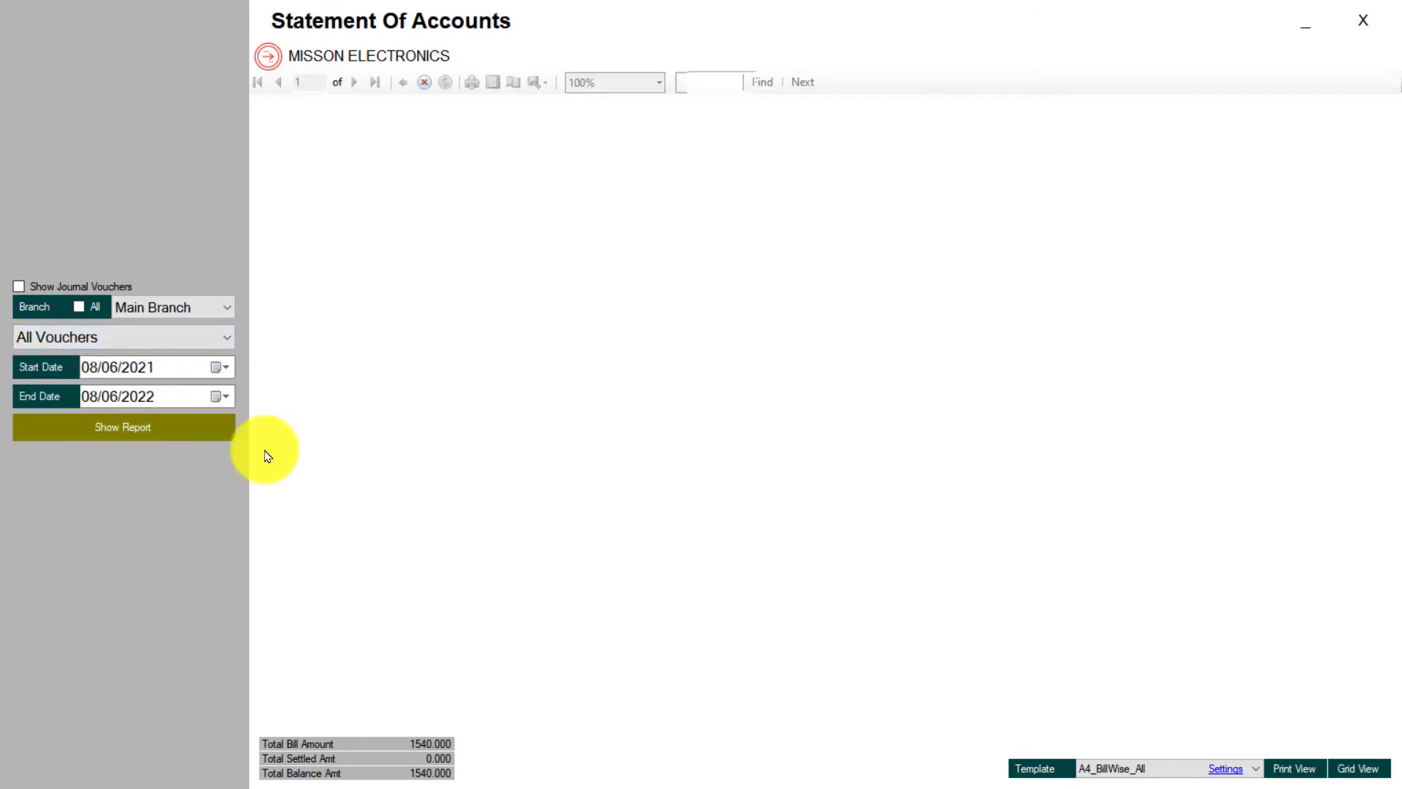
Filter the statement to Settled, then Non Settled Vouchers, then close the statement and account windows
left_click(88, 337)
left_click(93, 375)
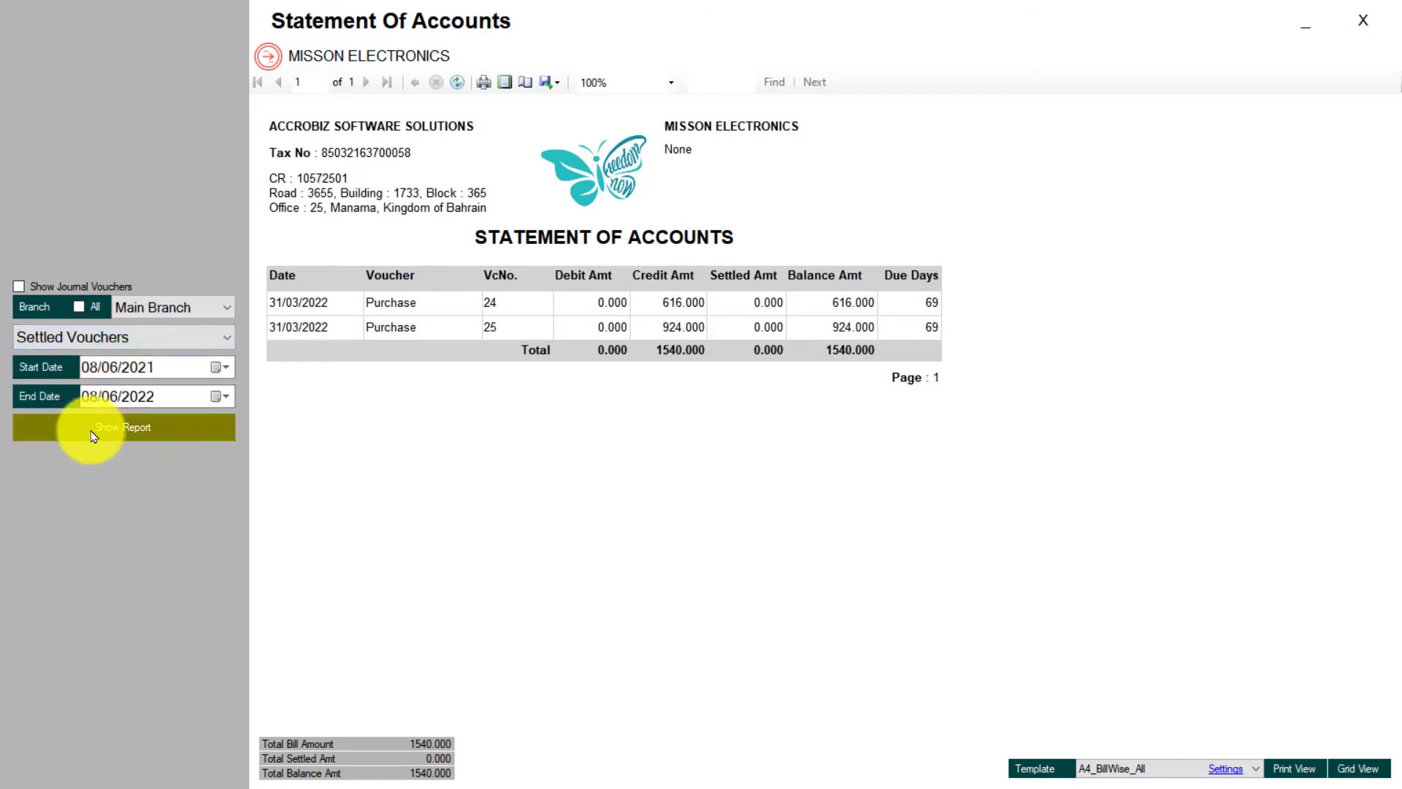
left_click(99, 337)
left_click(101, 361)
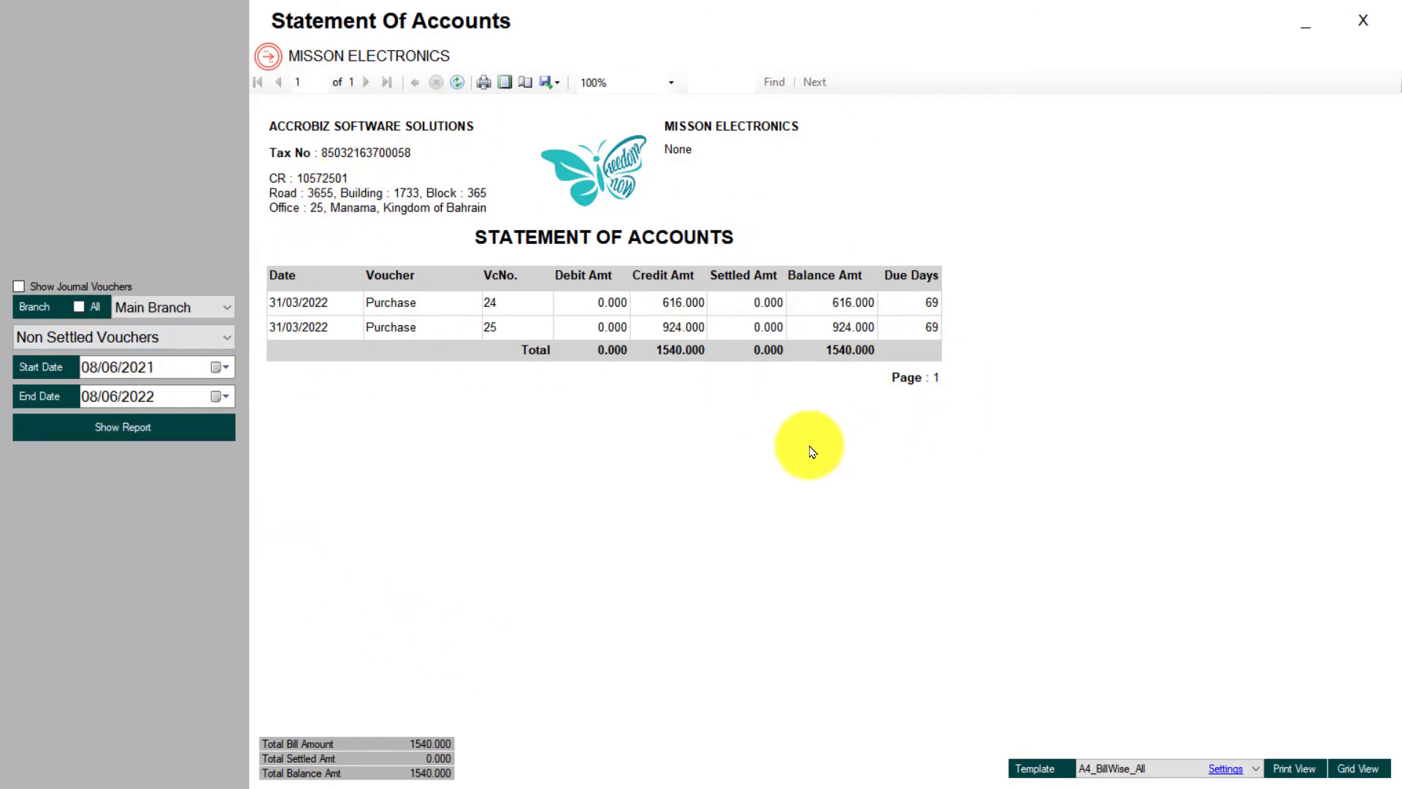
left_click(1363, 20)
left_click(1205, 131)
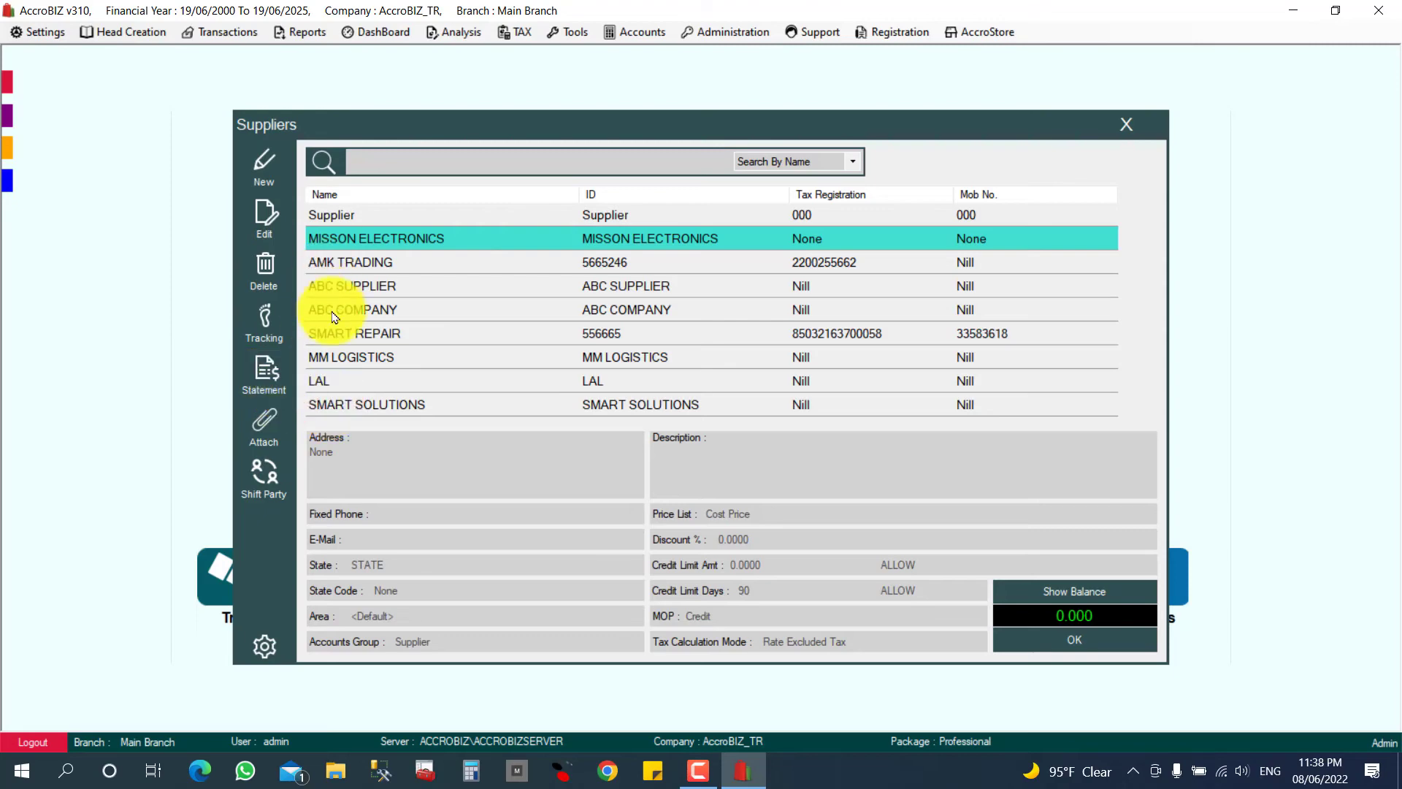
Attach SampleExcelForItemImport - Copy.xlsx from the Desktop to MISSON ELECTRONICS
left_click(262, 432)
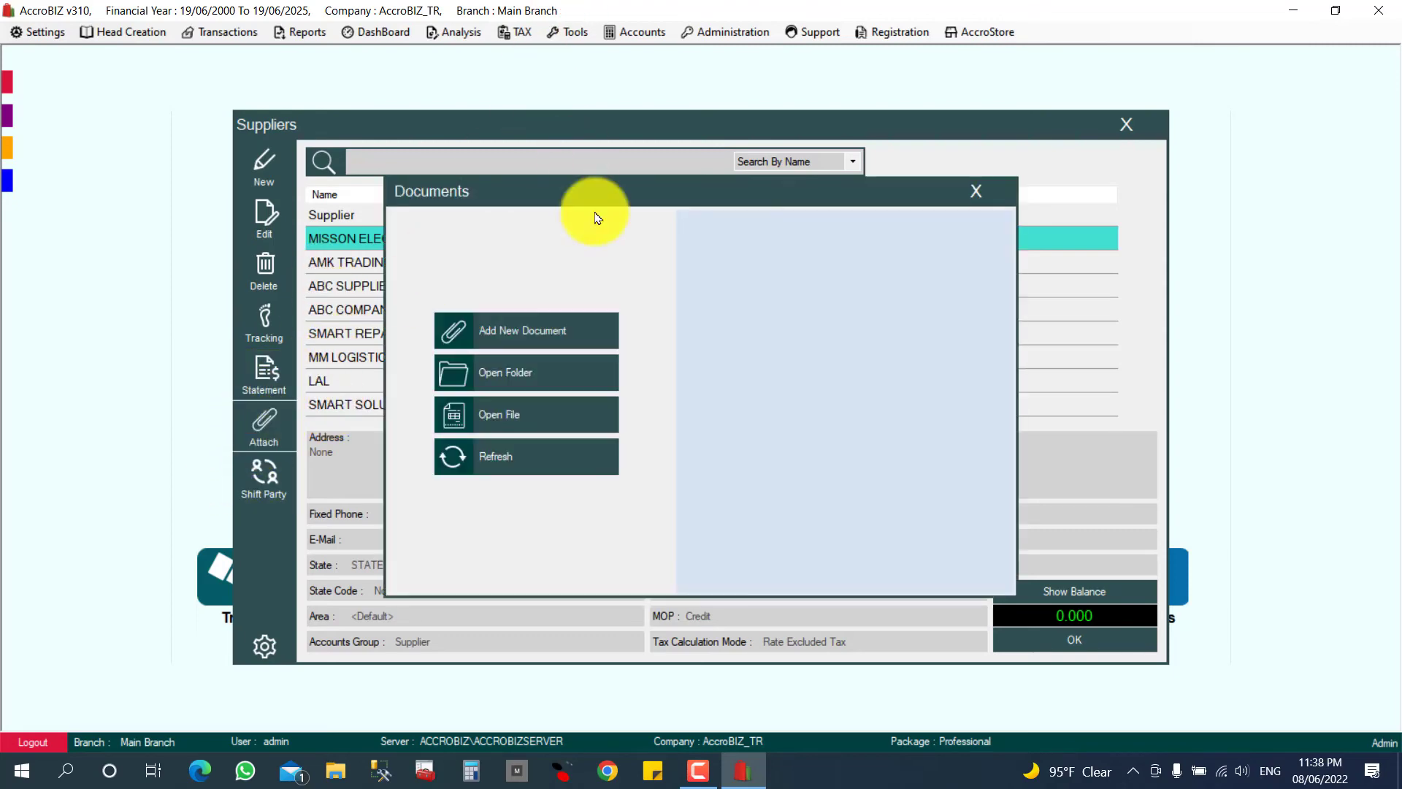
left_click(548, 330)
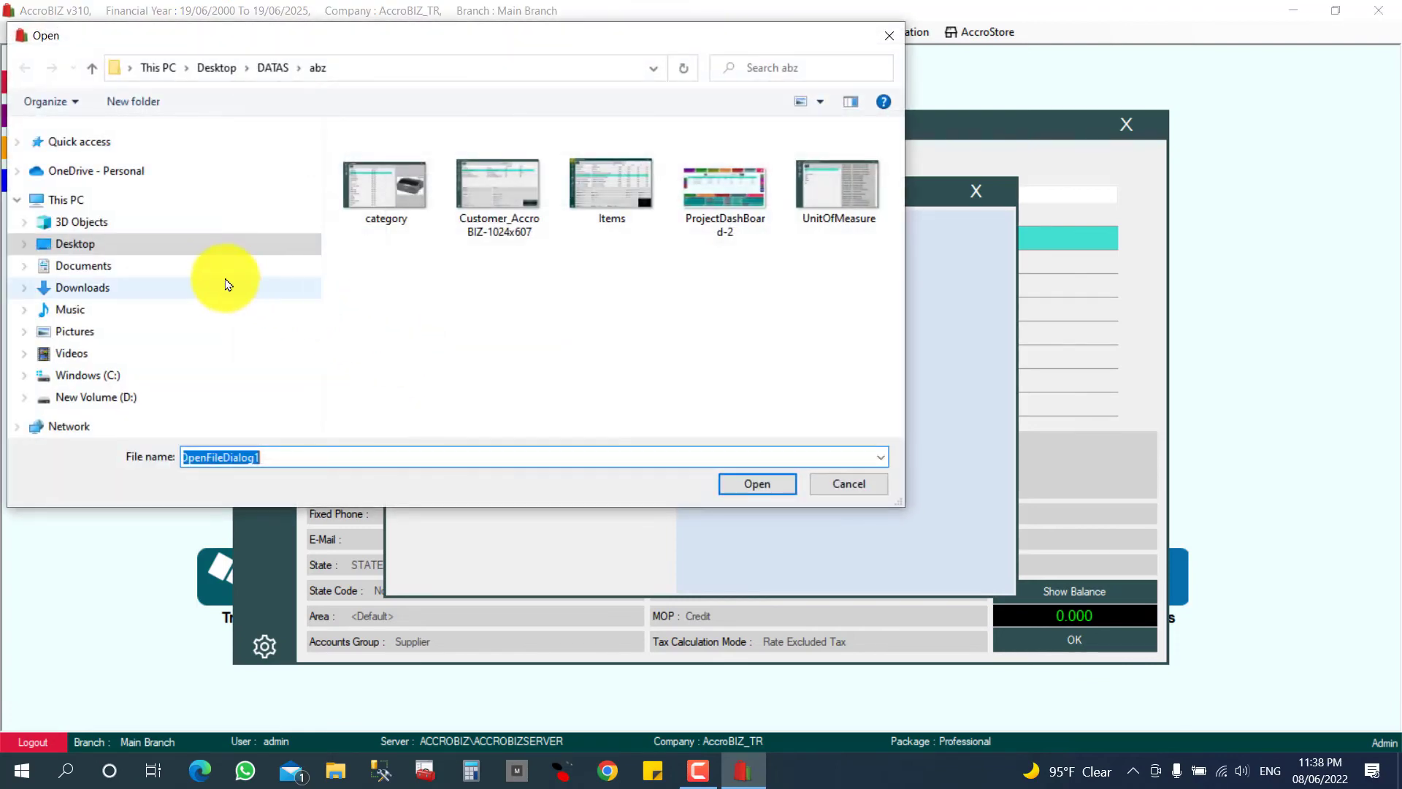
left_click(217, 67)
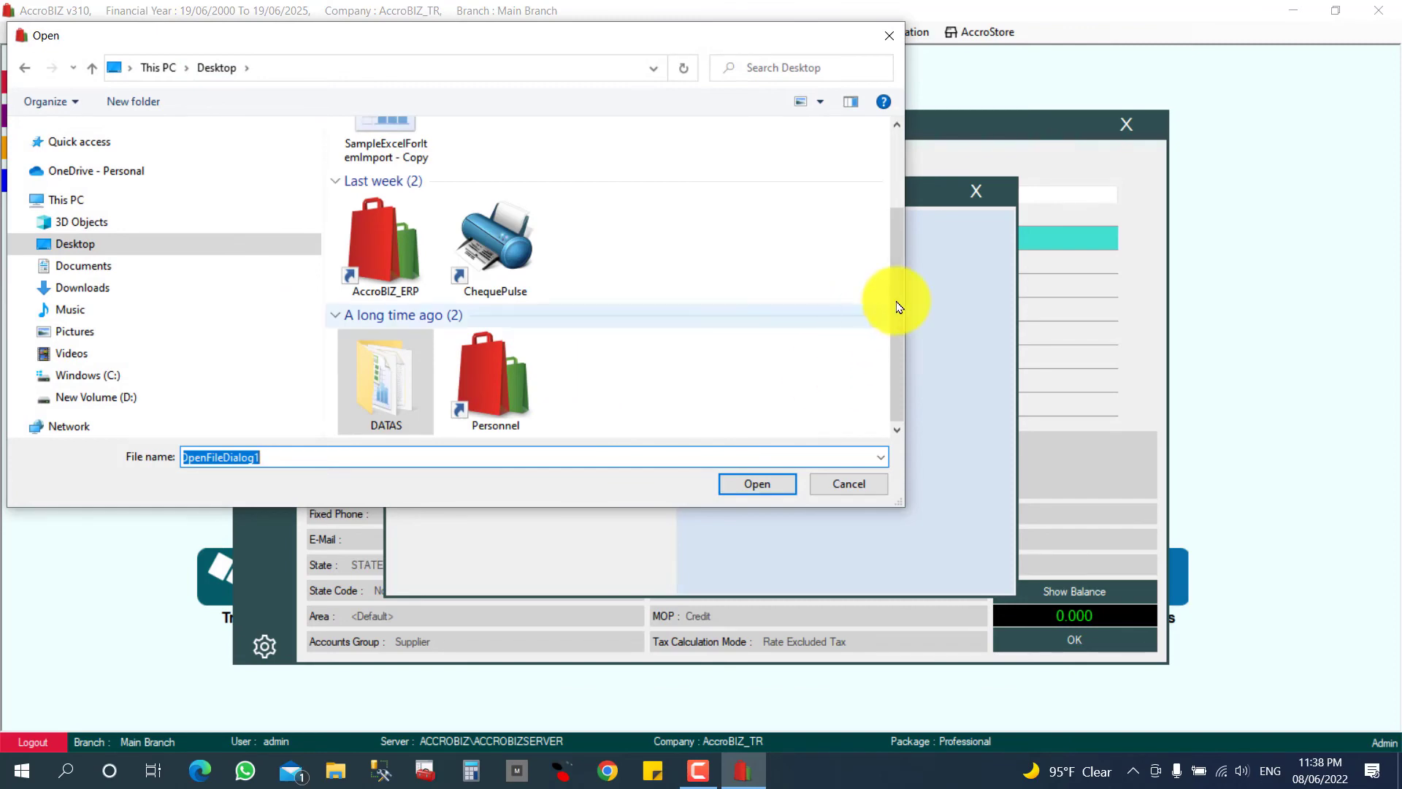
left_click_drag(898, 304, 917, 219)
left_click(410, 207)
left_click(778, 493)
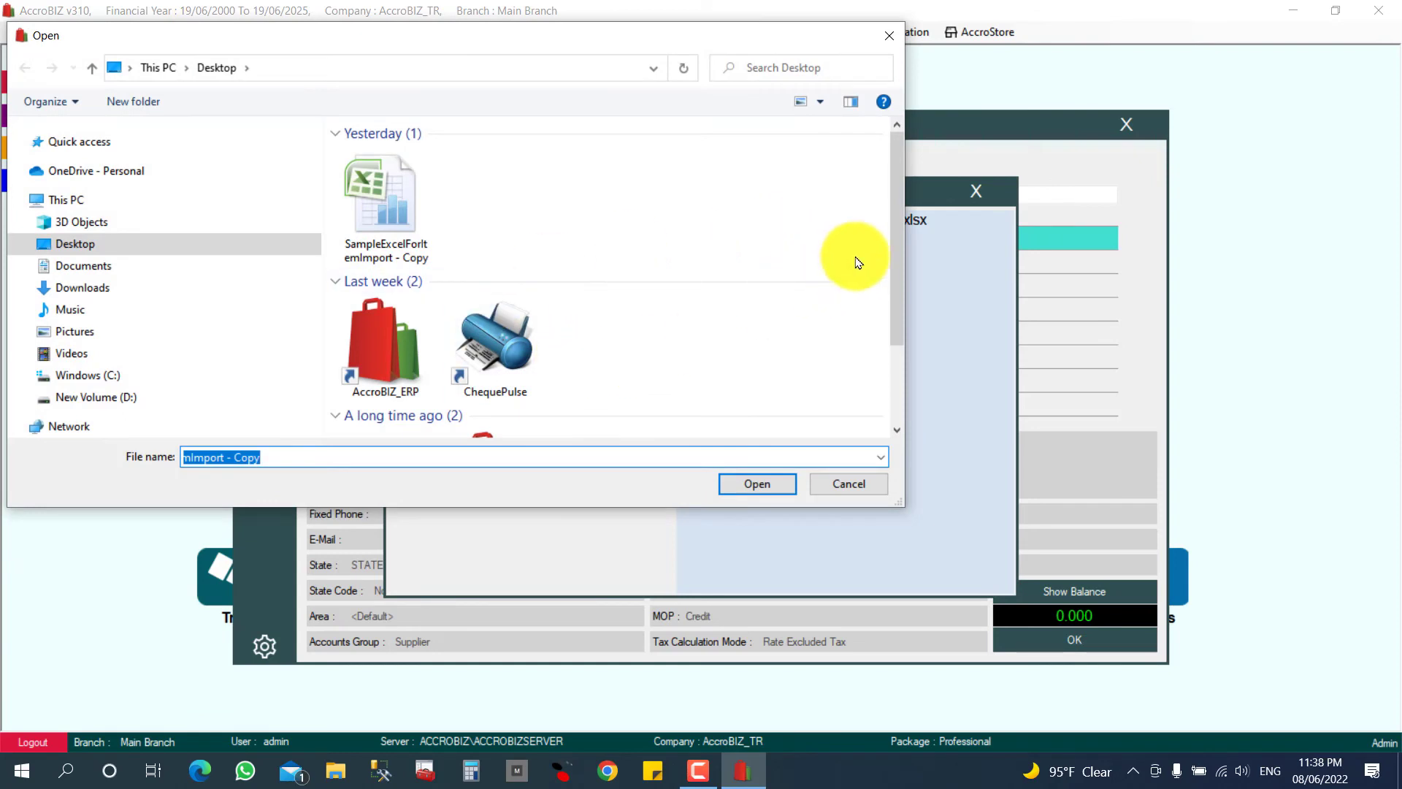
Attach Items.jpg from the DATAS\abz folder as a second document
scroll(902, 253, "down", 2)
double_click(384, 374)
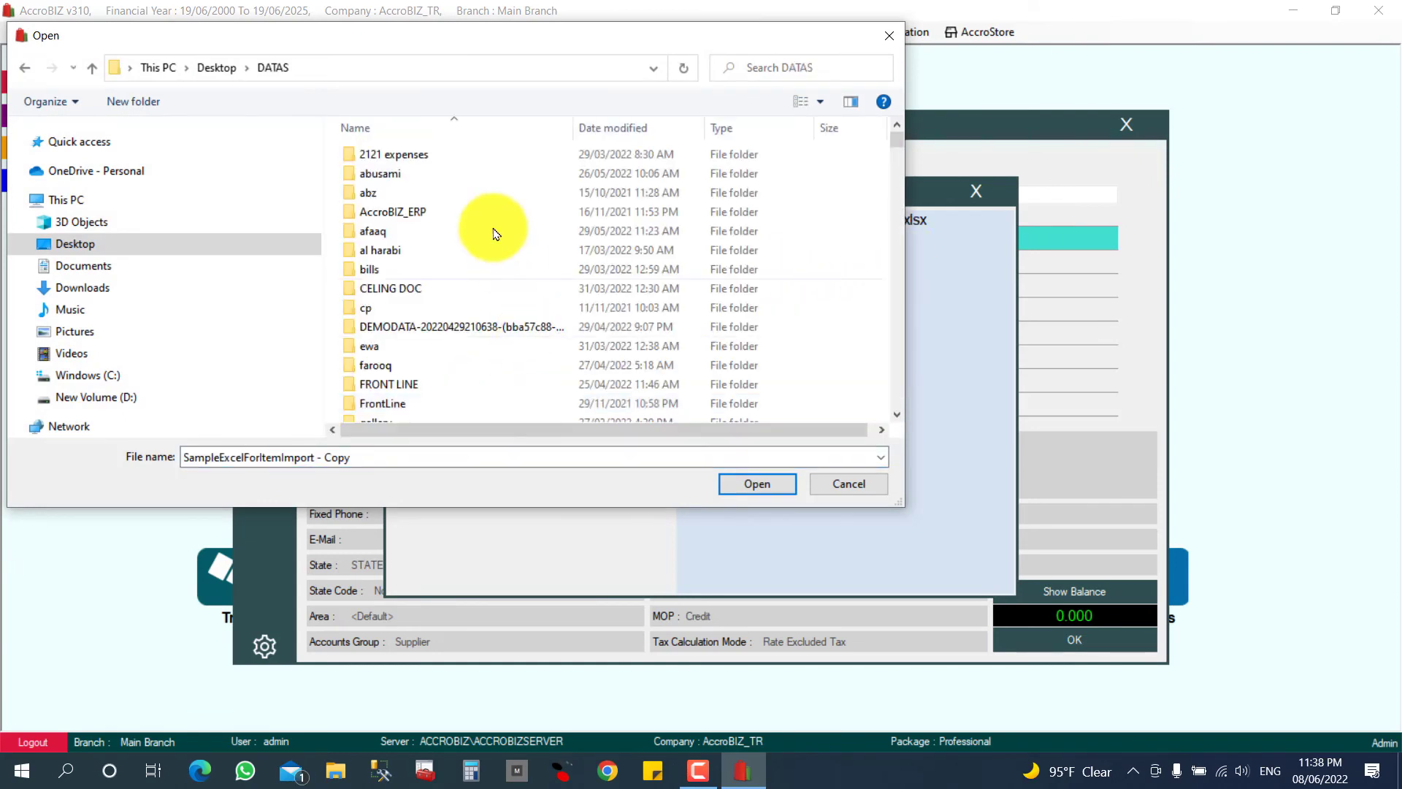
double_click(373, 192)
left_click(615, 184)
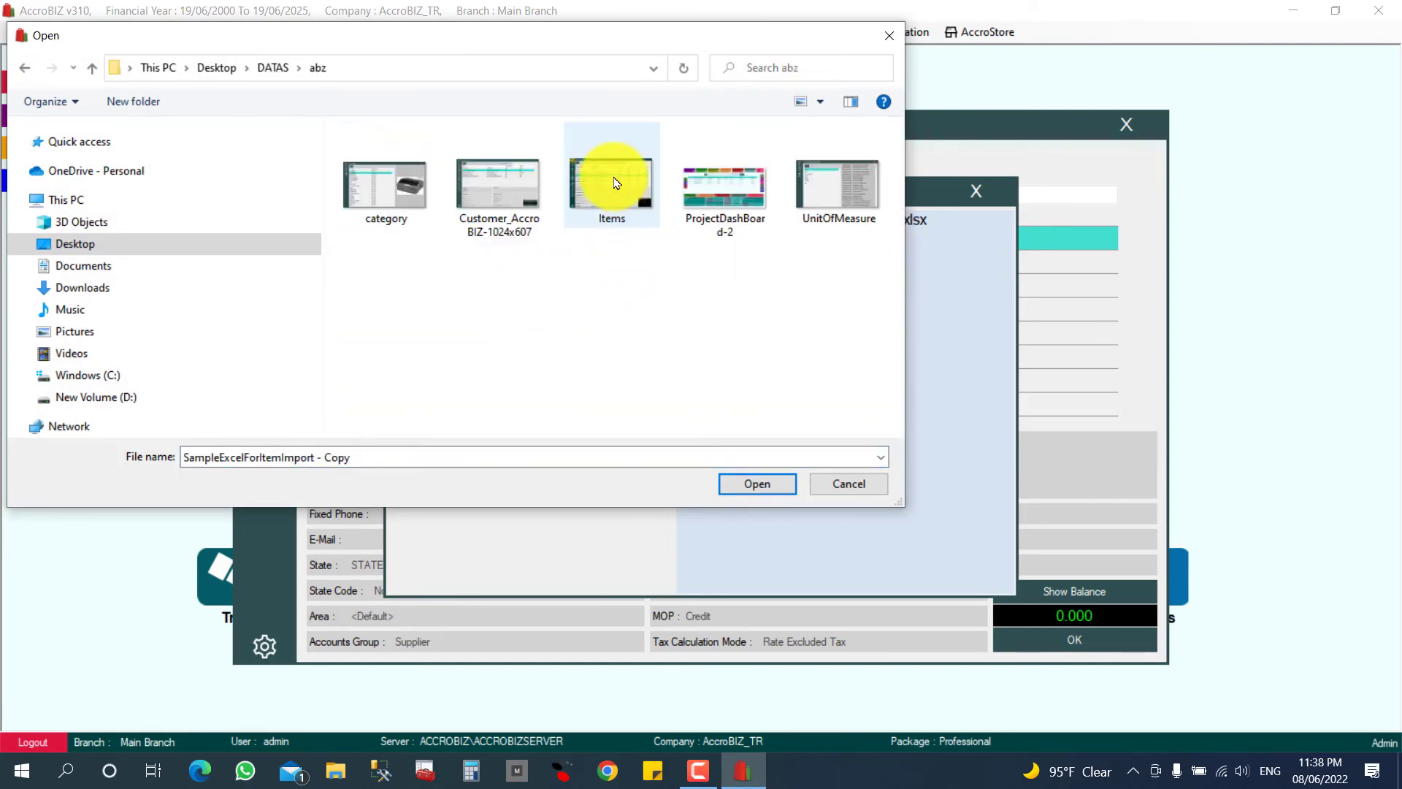
left_click(734, 486)
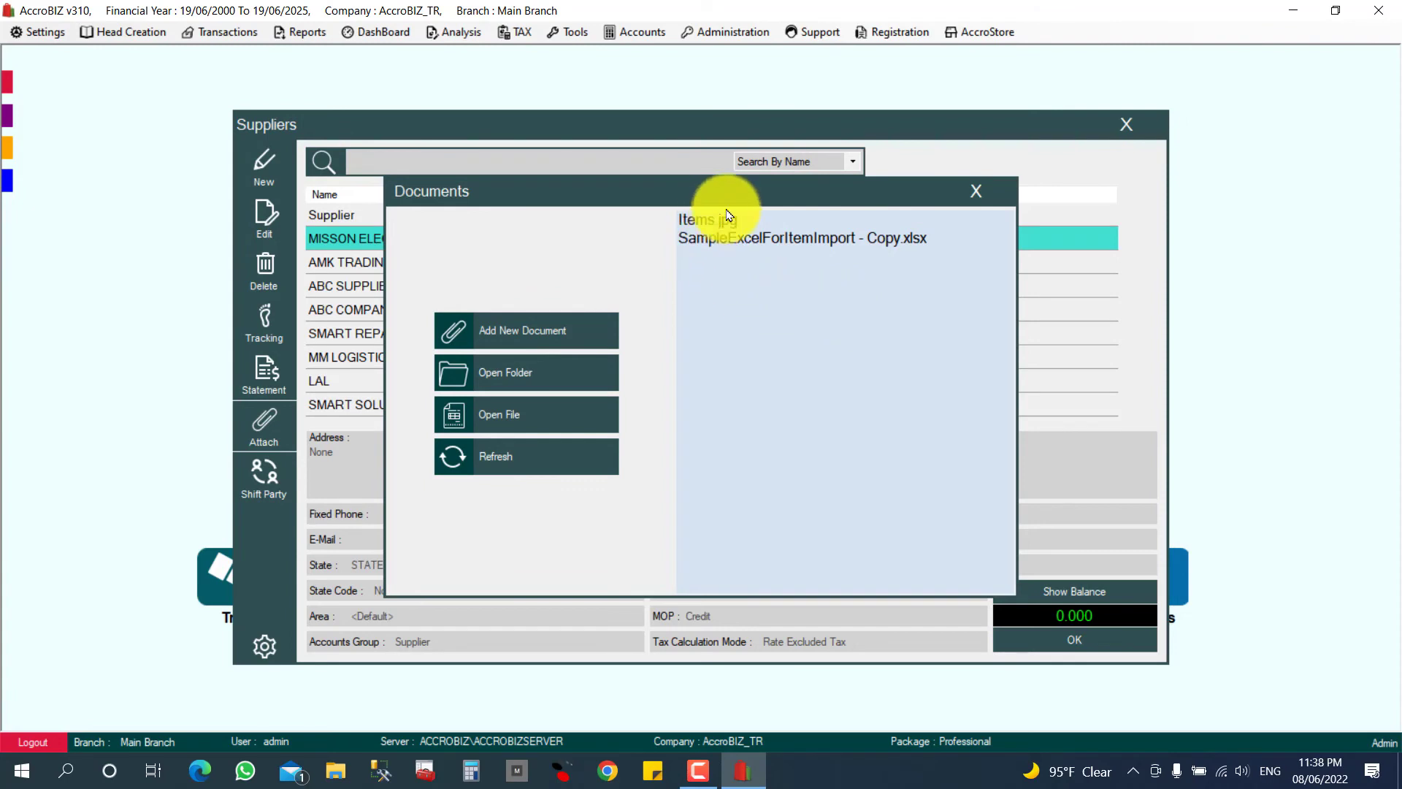
Find MISSON ELECTRONICS by searching 'MI' and view its attached spreadsheet in Excel, then close
left_click(976, 191)
left_click(401, 262)
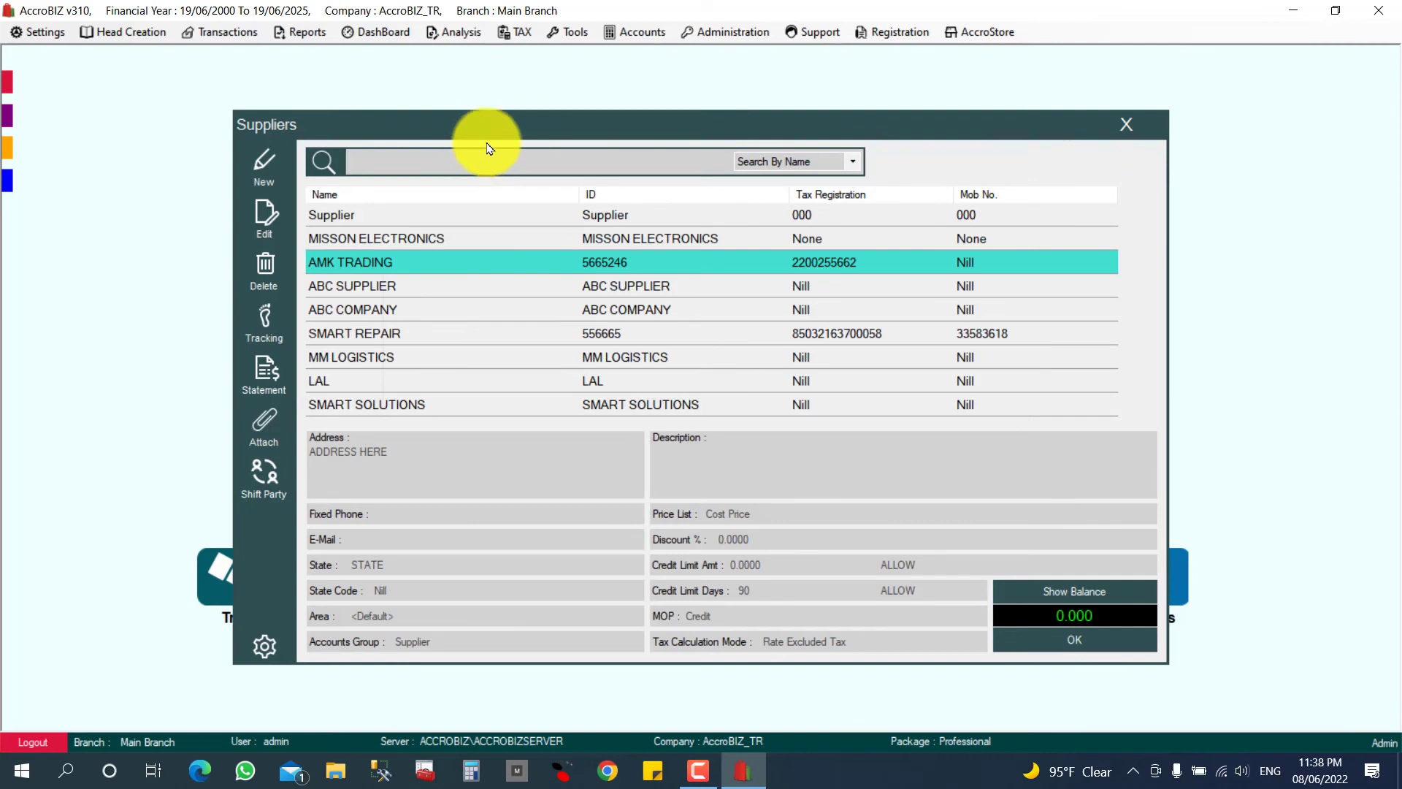
type("MI")
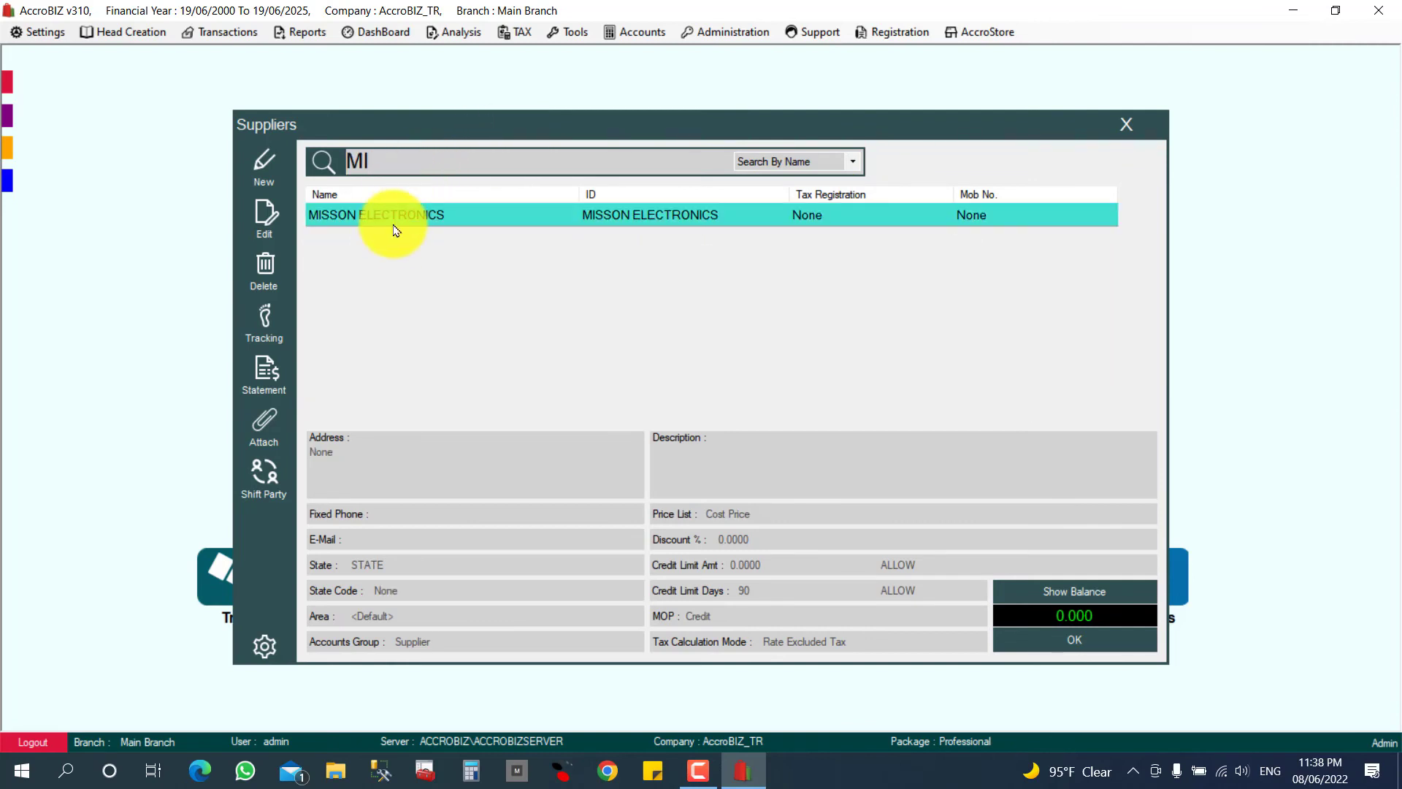
left_click(268, 428)
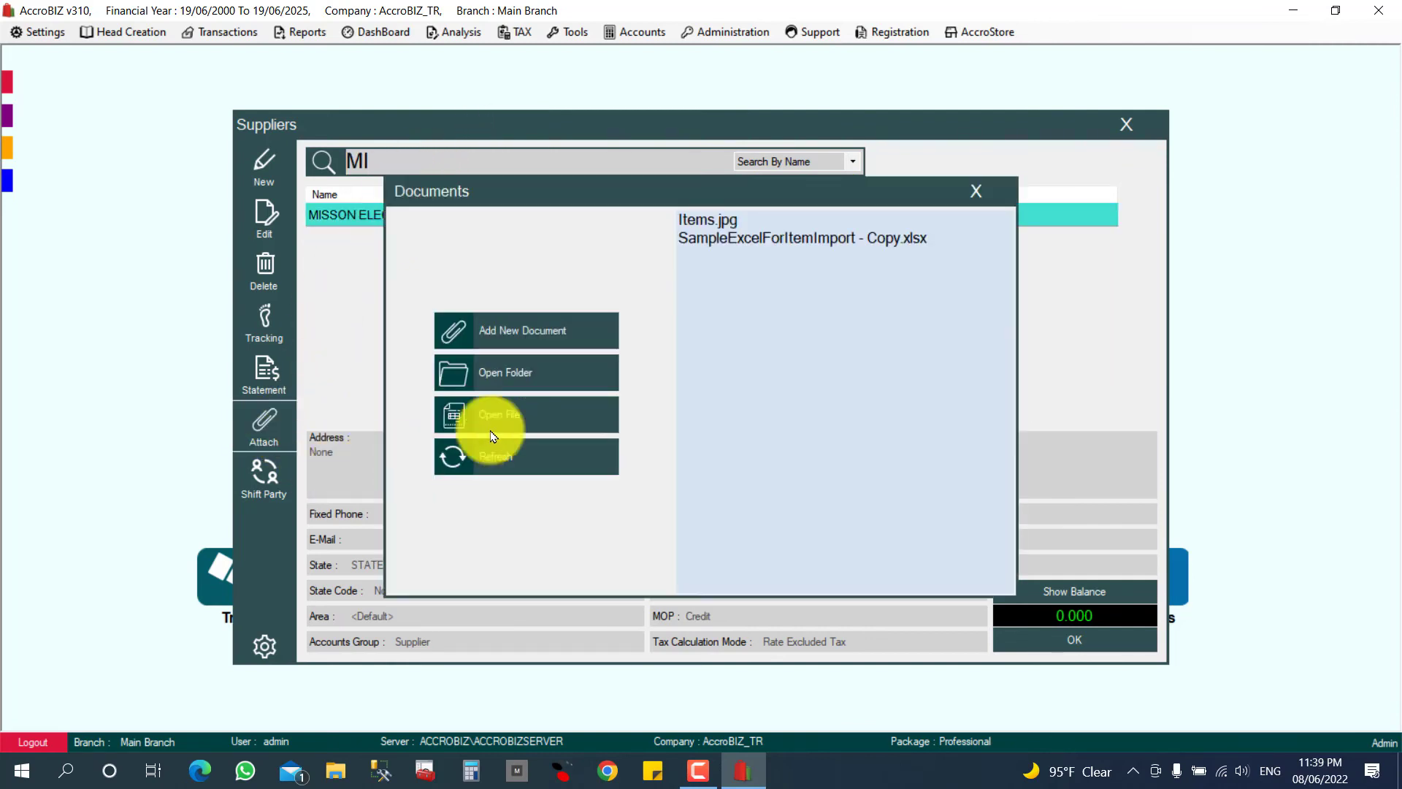
left_click(731, 221)
left_click(731, 240)
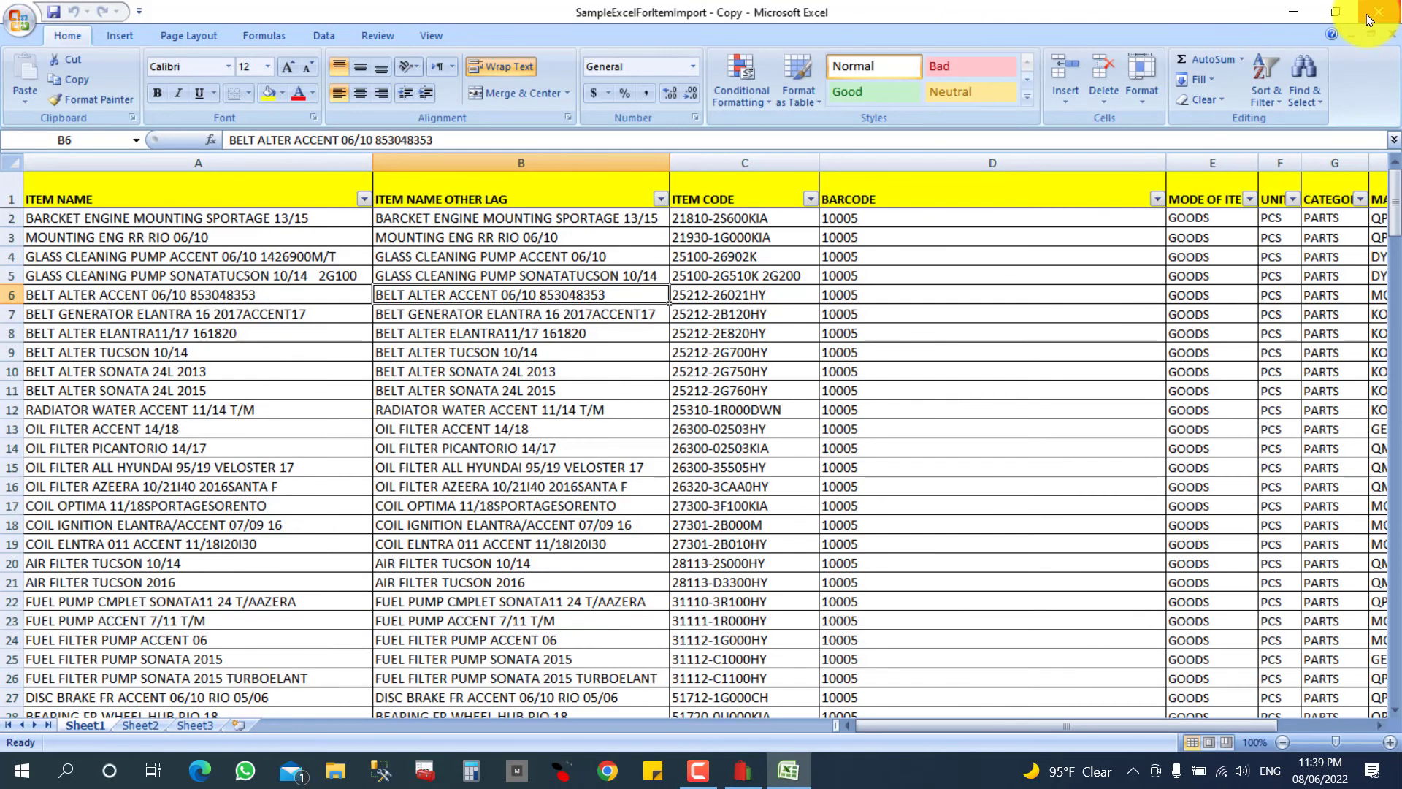
left_click(1370, 20)
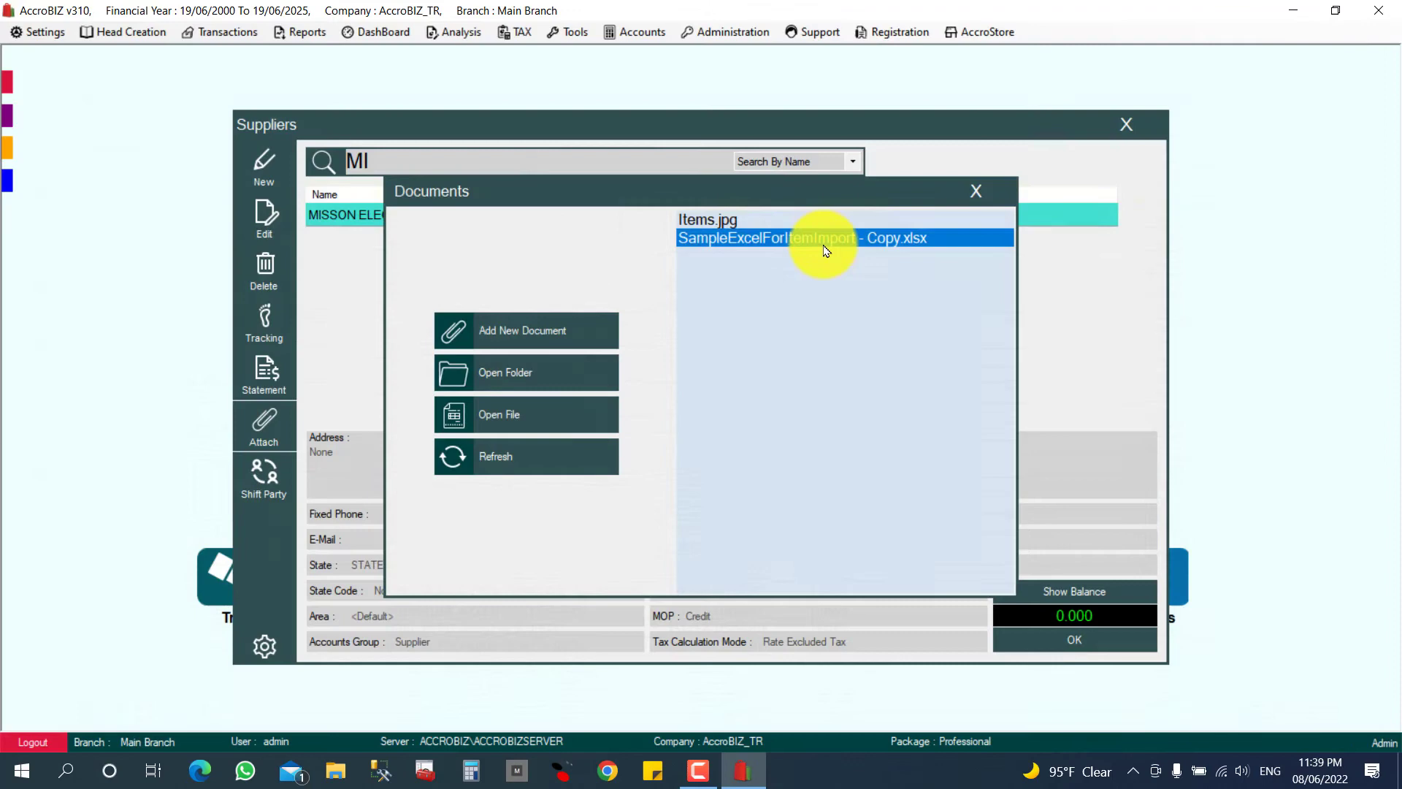
left_click(977, 187)
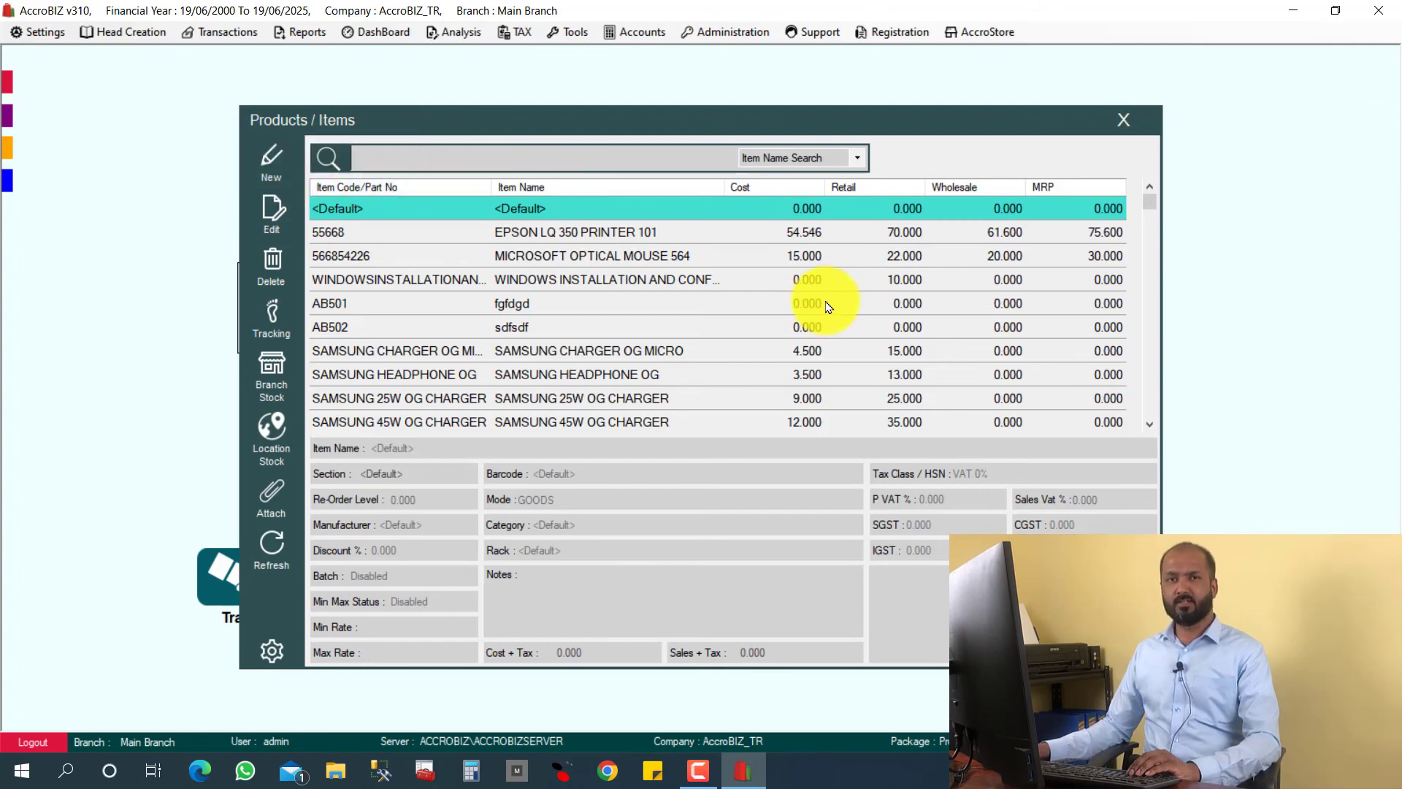
Preview the blank new-supplier form via Create New > Suppliers, then display the Transaction menu
left_click(1124, 121)
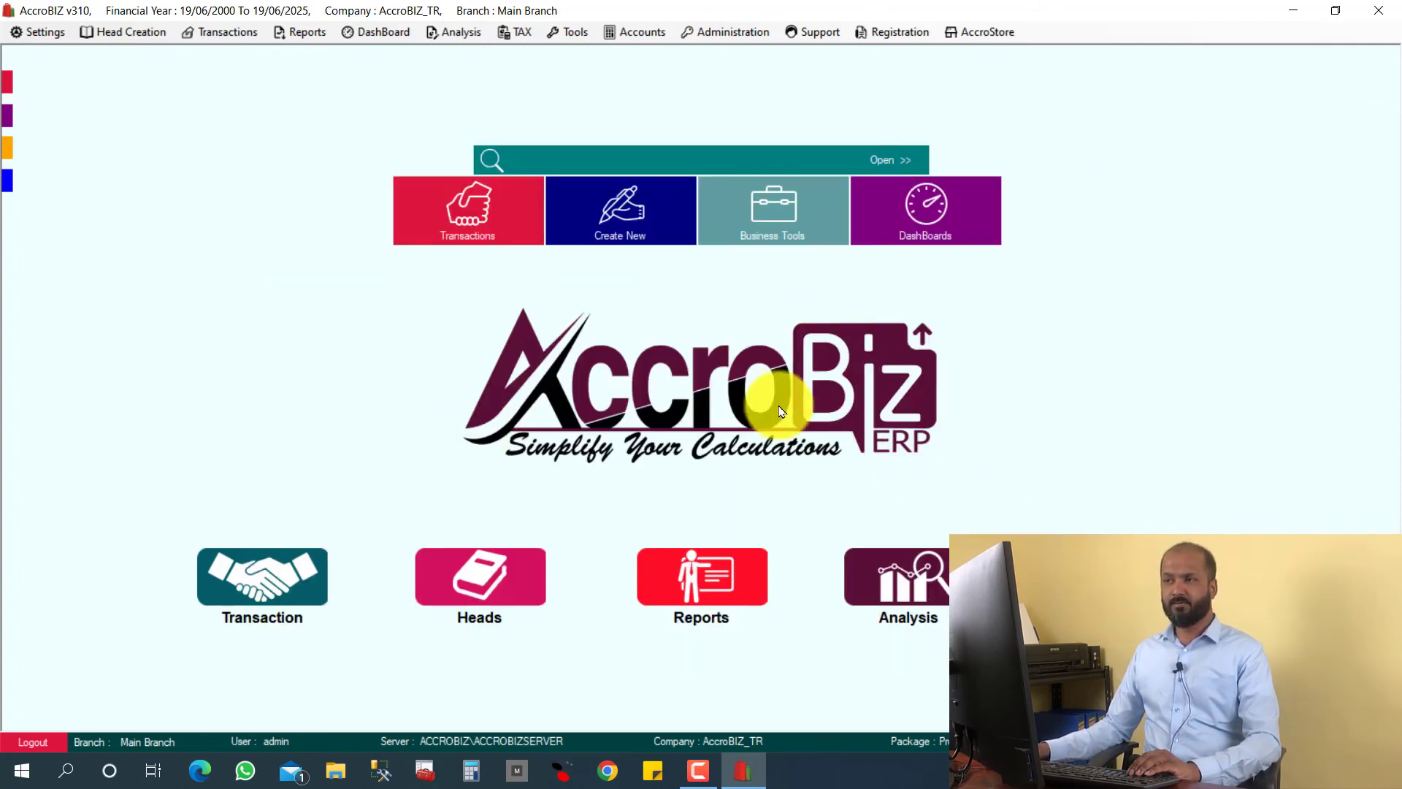
left_click(635, 213)
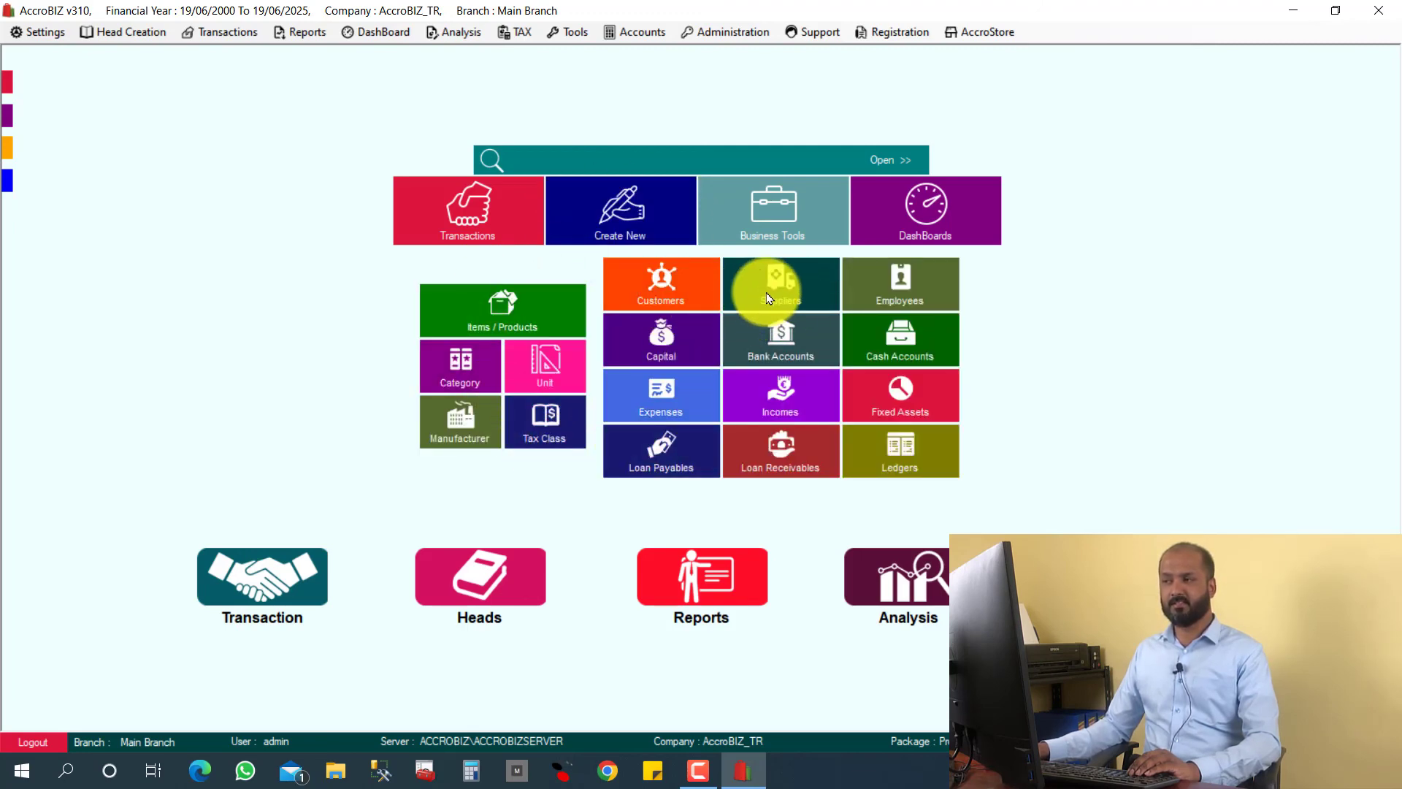
left_click(791, 294)
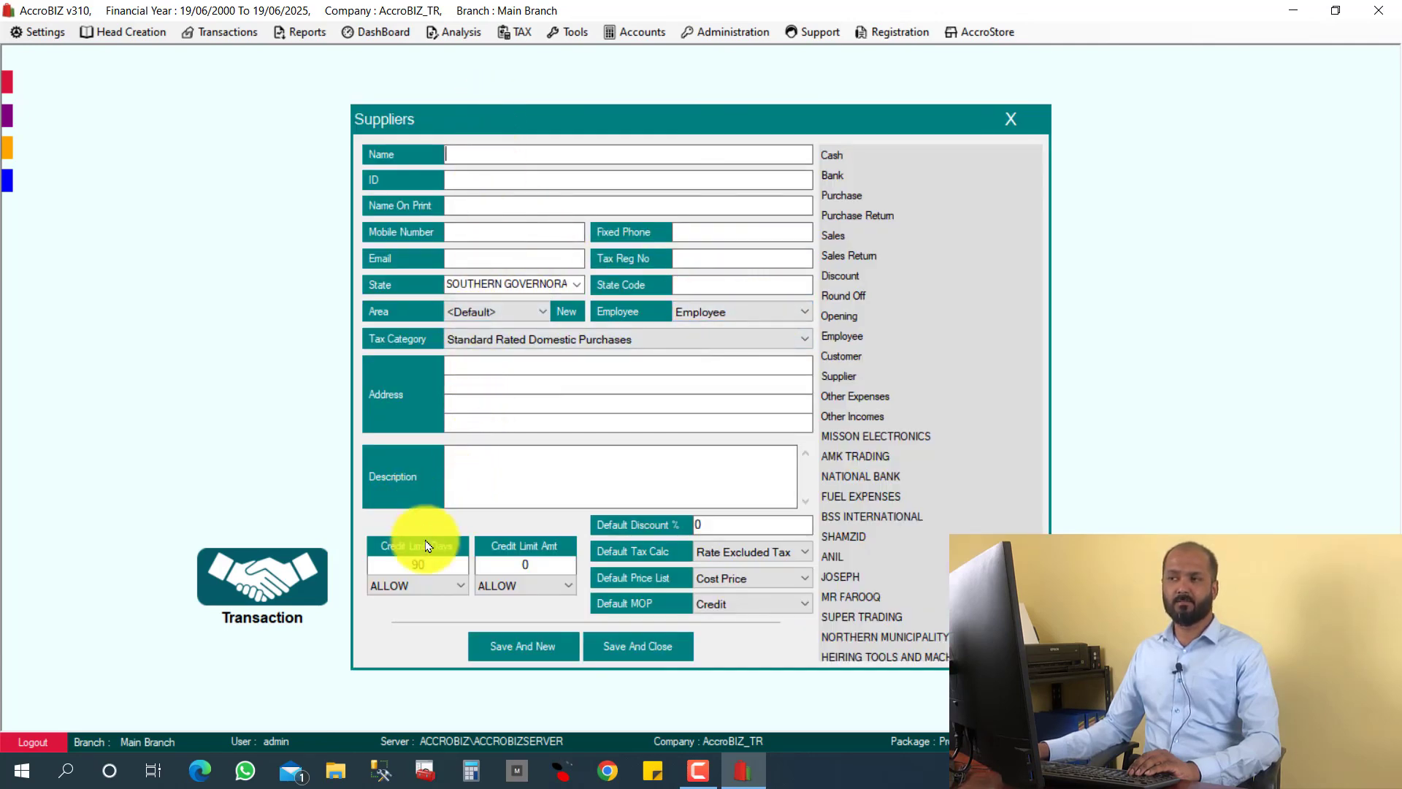
left_click(1016, 128)
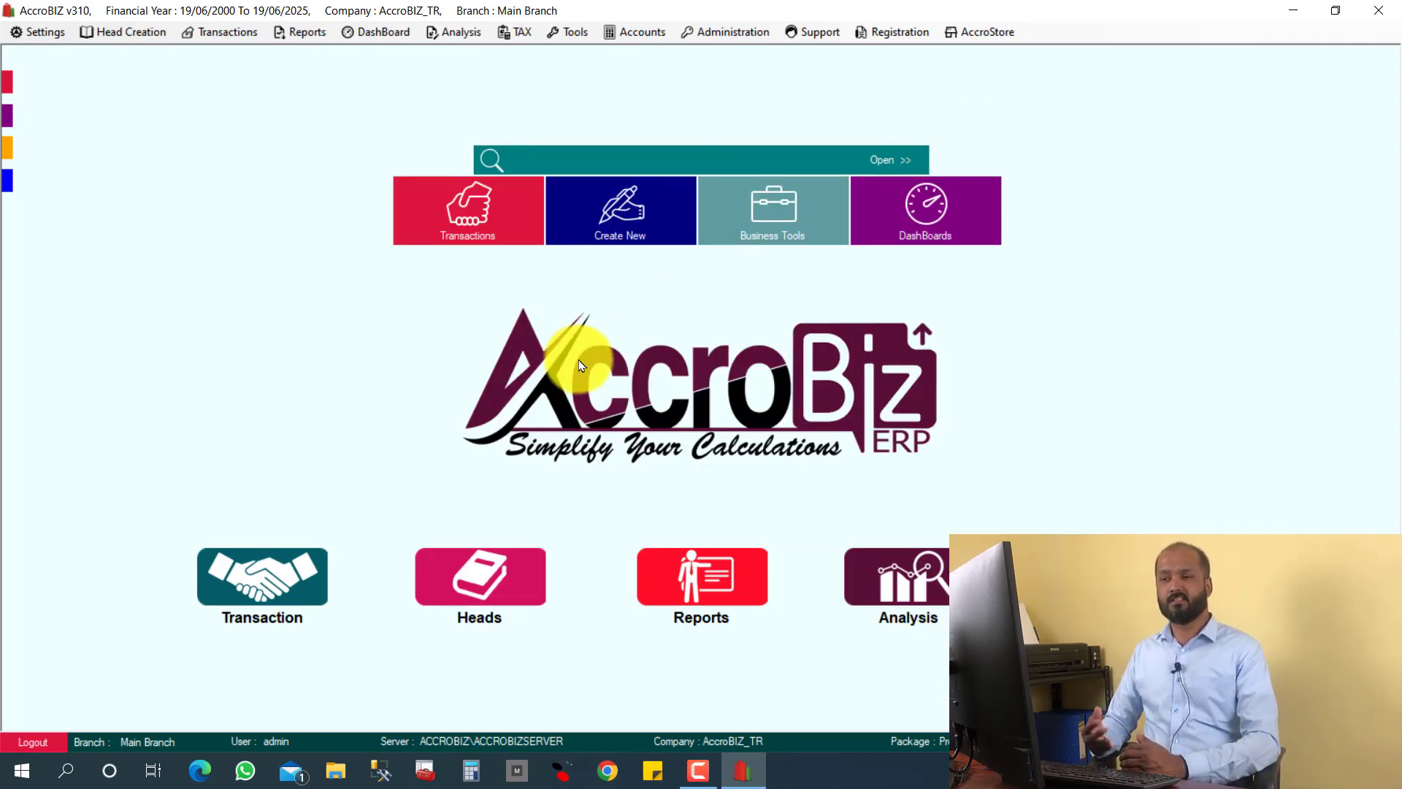
left_click(257, 574)
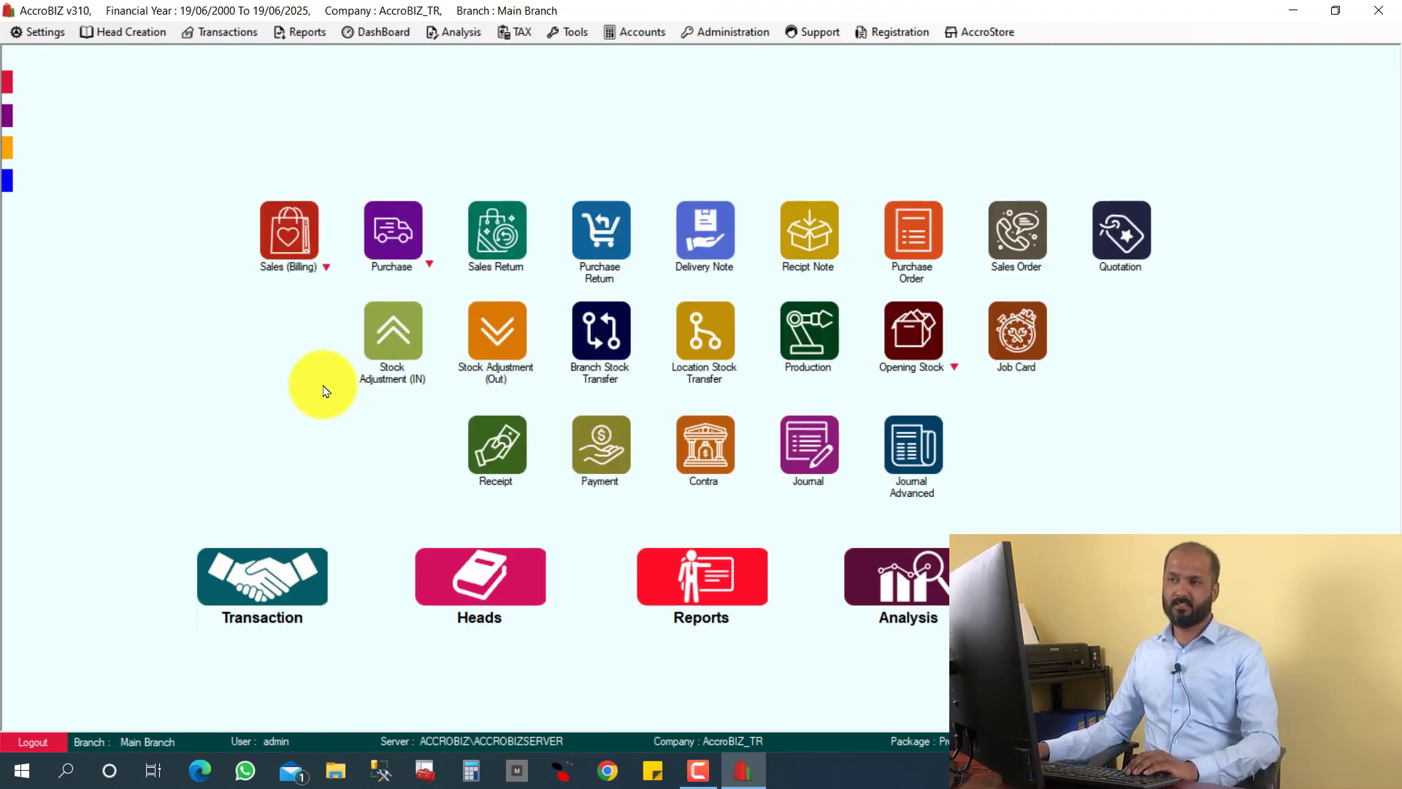
Open Purchase voucher 34 and show the New supplier option behind the Party field's +
left_click(391, 227)
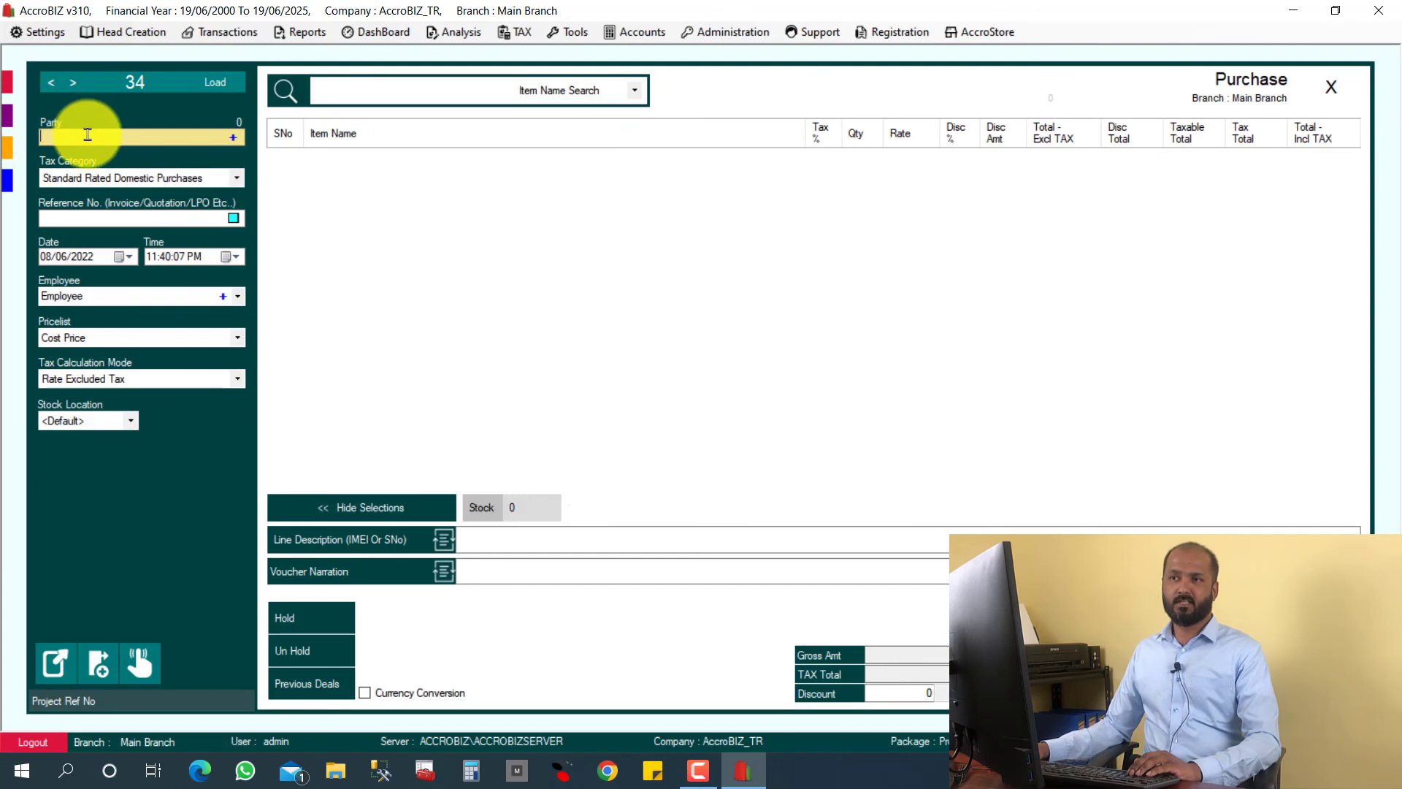
left_click(233, 144)
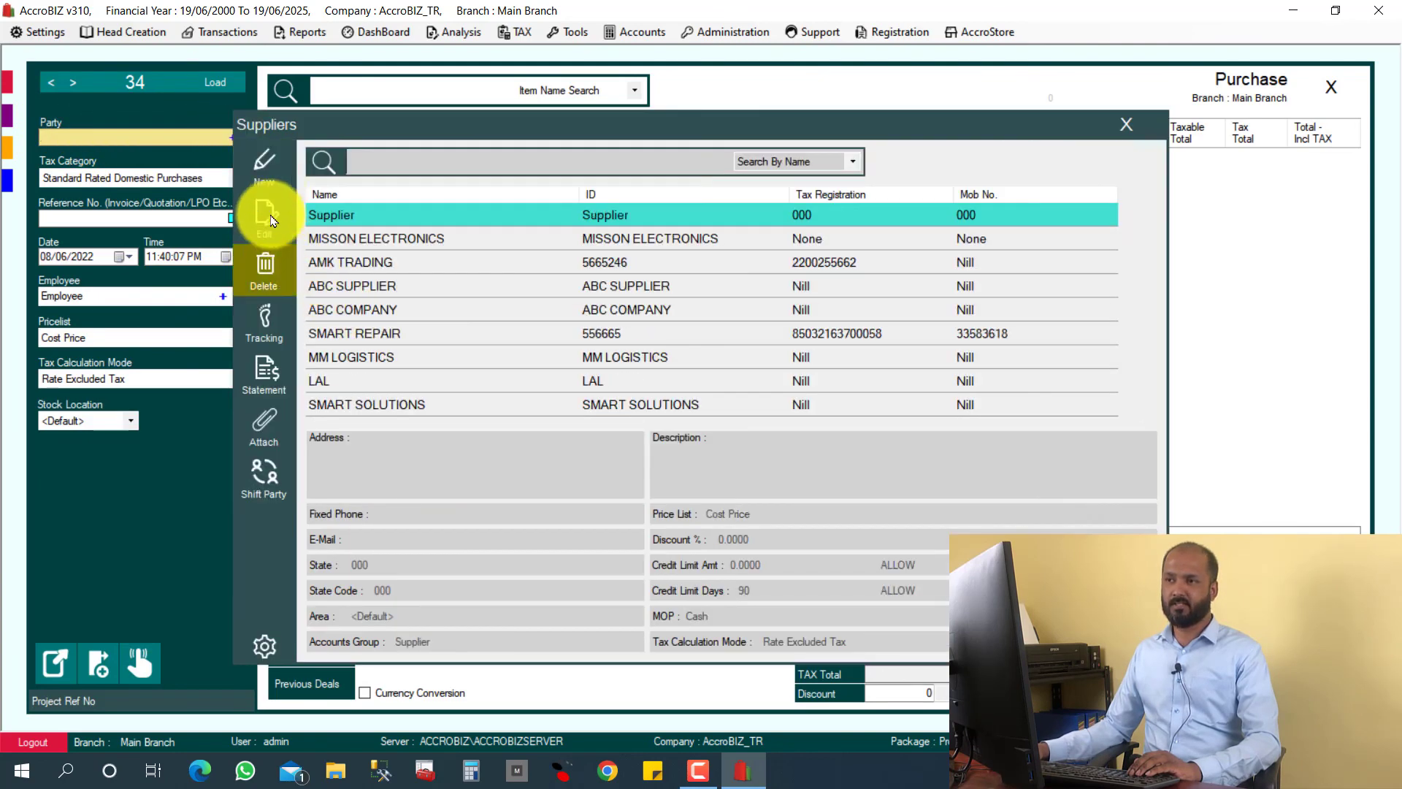
left_click(264, 168)
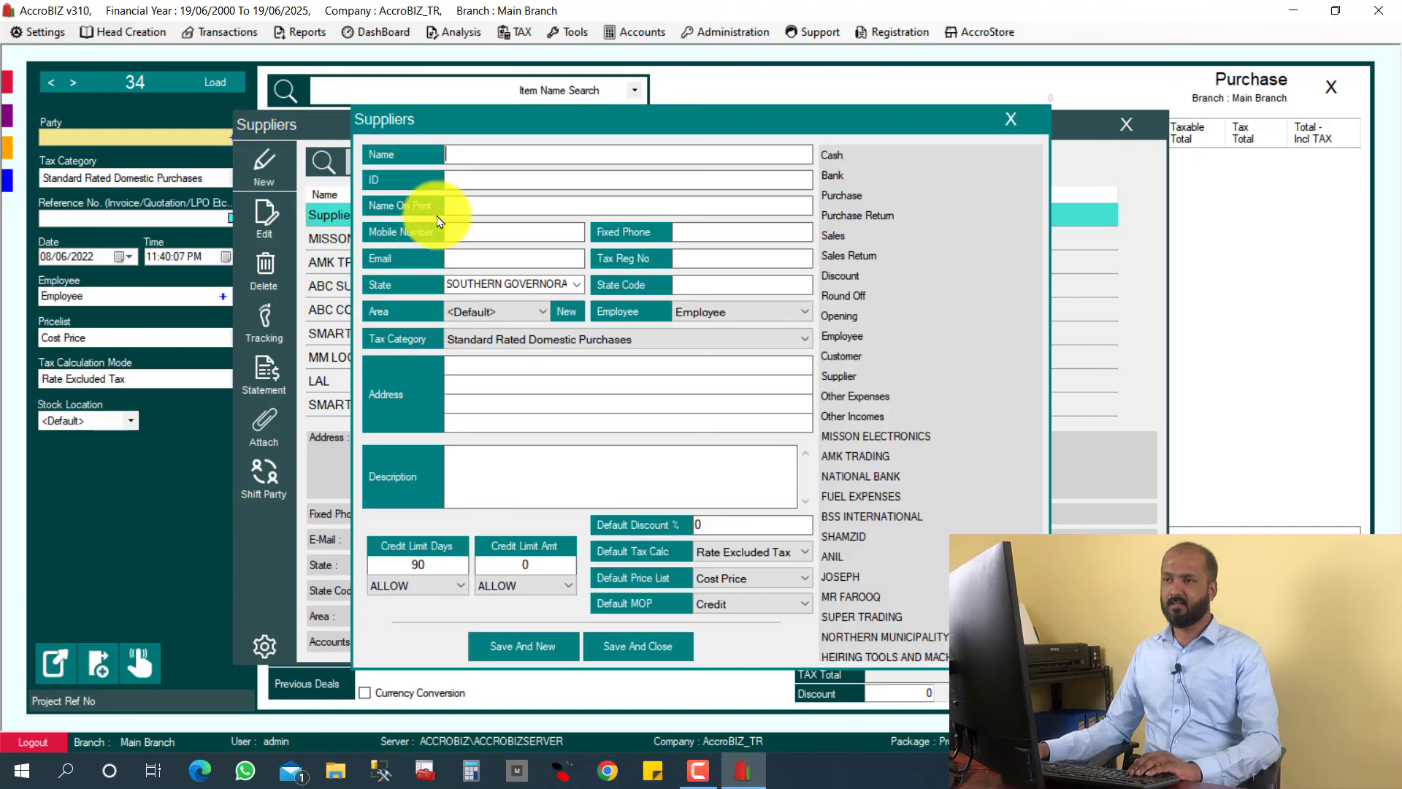
left_click(1011, 120)
left_click(1127, 125)
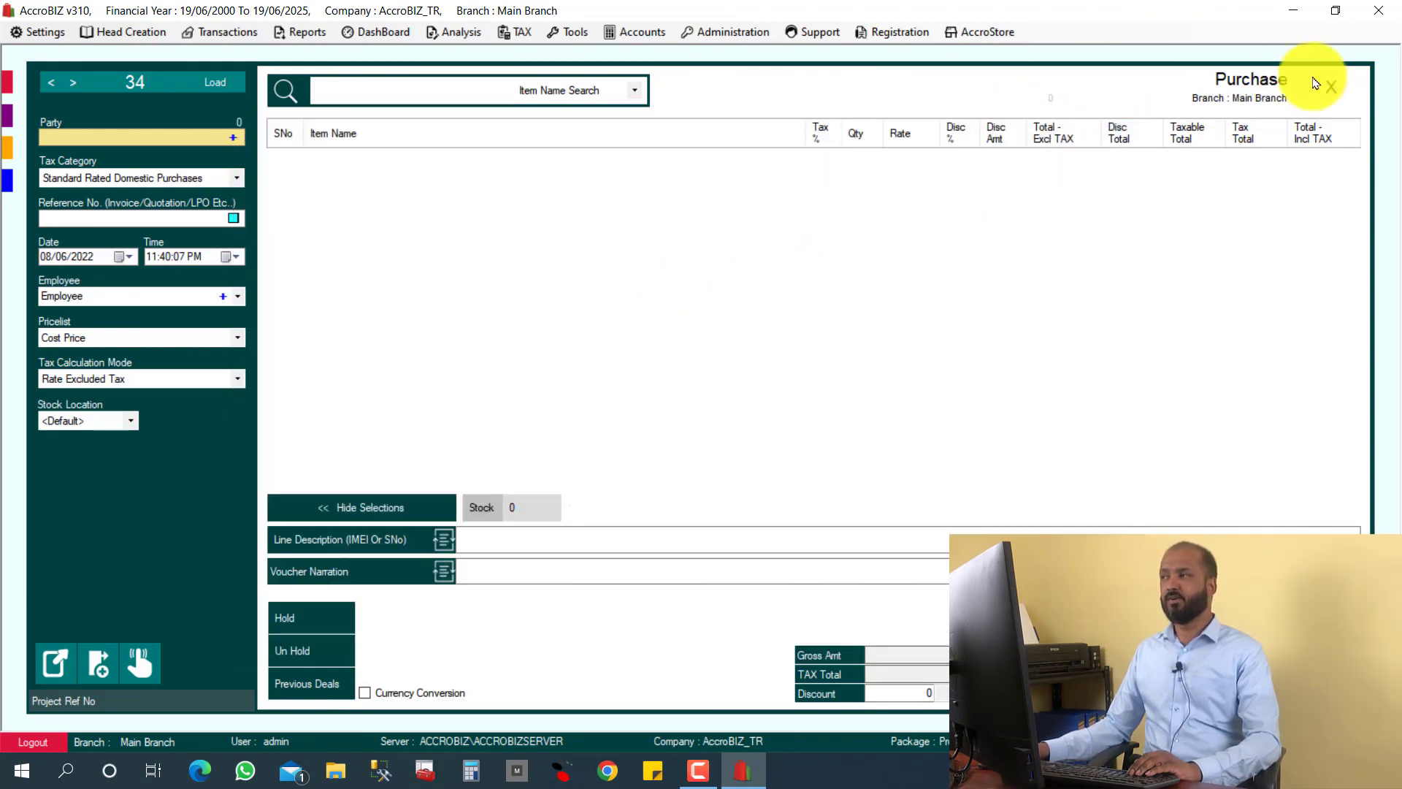